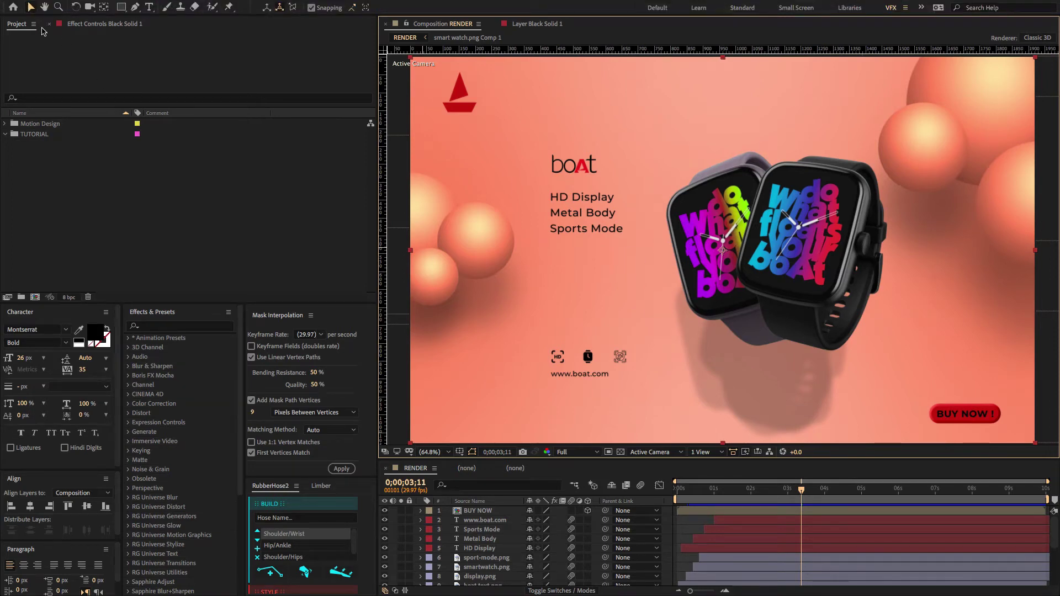
- Create a 1920 × 1080 px composition named MAIN at 29.97 fps, lasting 10 seconds
click(35, 297)
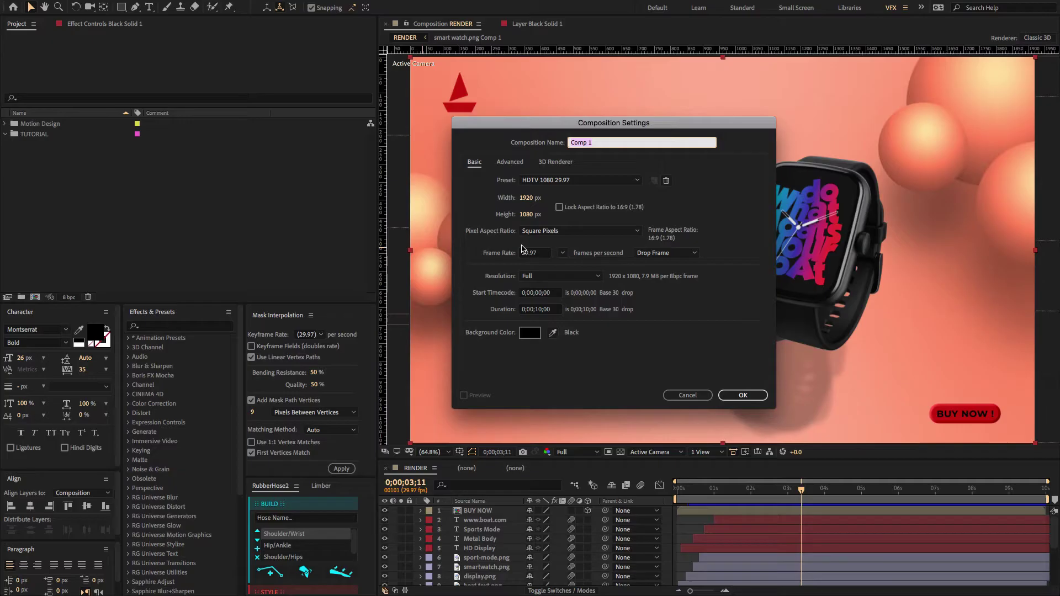
text(M)
click(545, 181)
click(546, 192)
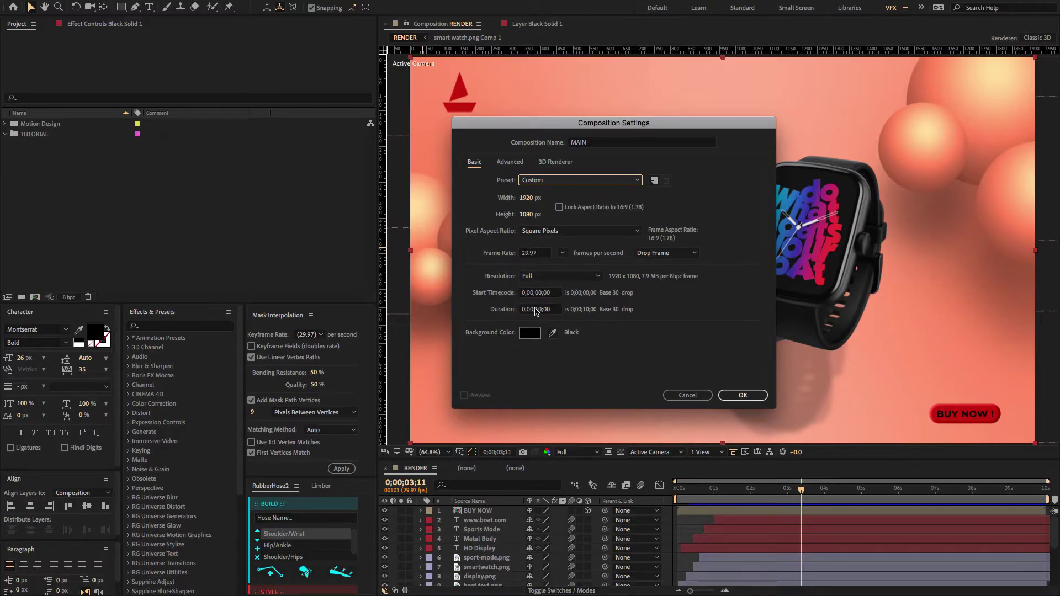
click(743, 395)
- Put the MAIN composition into the TUTORIAL folder and collapse the folder
drag(14, 123, 20, 144)
click(25, 135)
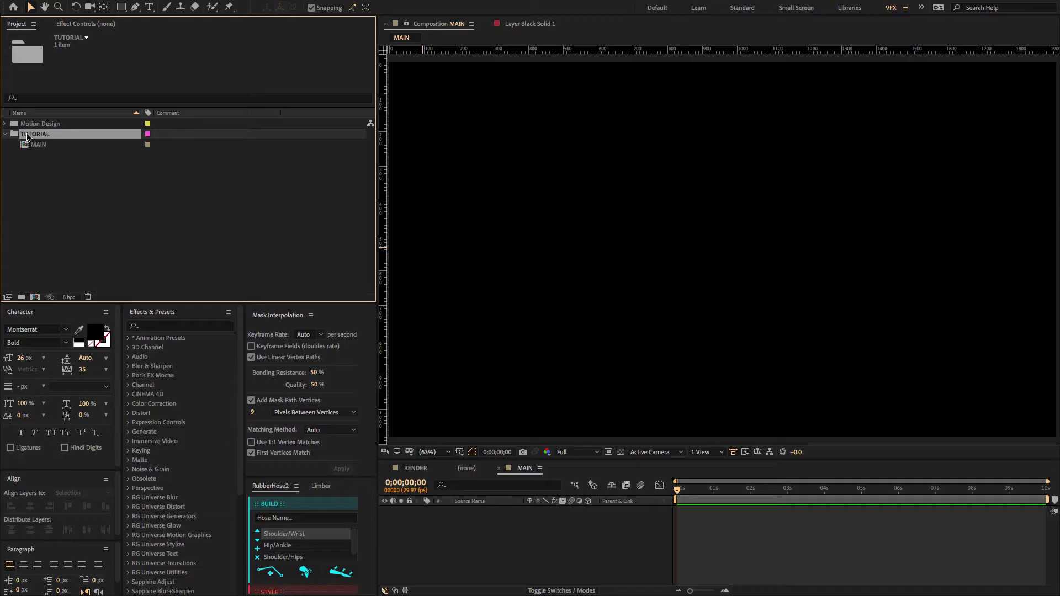
click(5, 134)
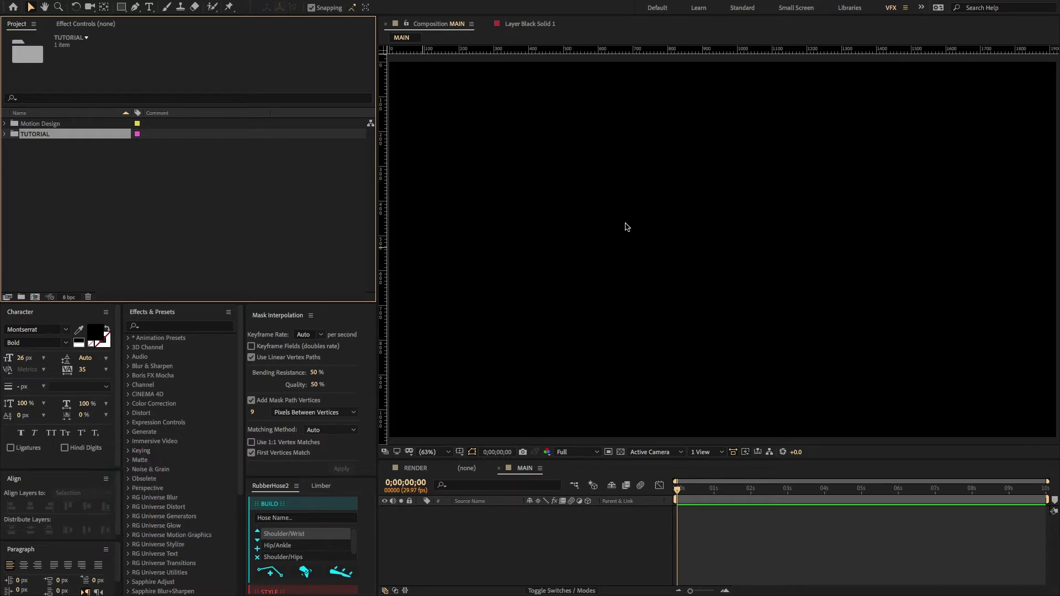
- Add a white solid named BG to MAIN, sized to the 1920 × 1080 composition
right_click(502, 517)
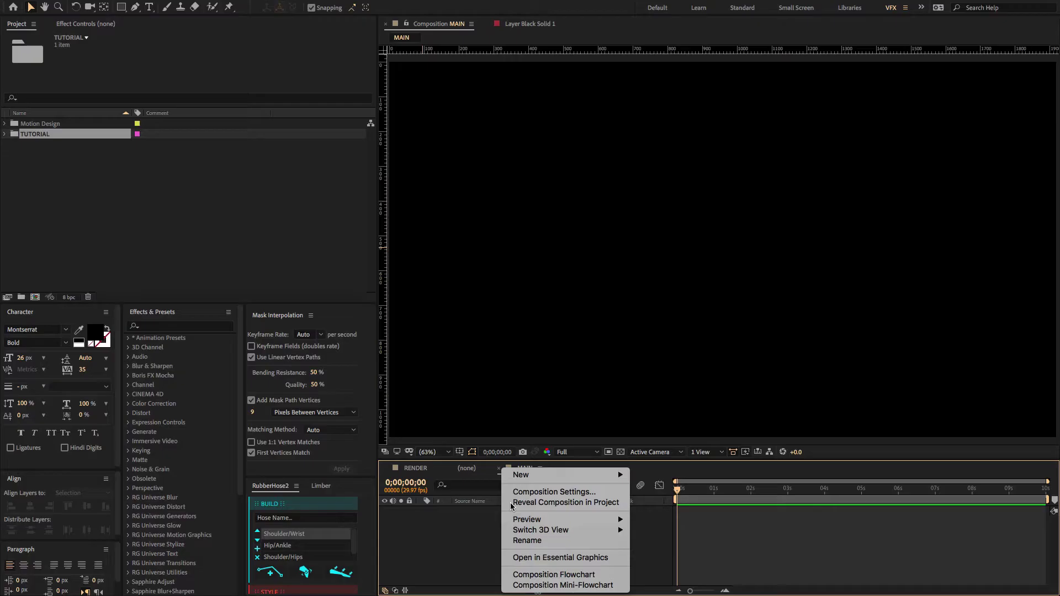
mouse_move(521, 474)
click(662, 504)
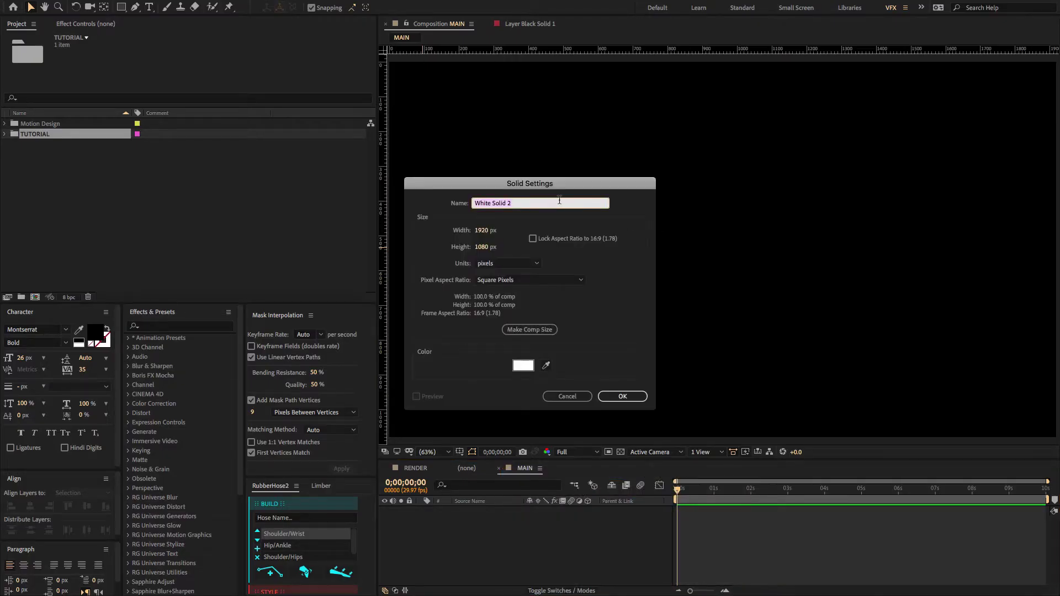
text(BG)
click(512, 331)
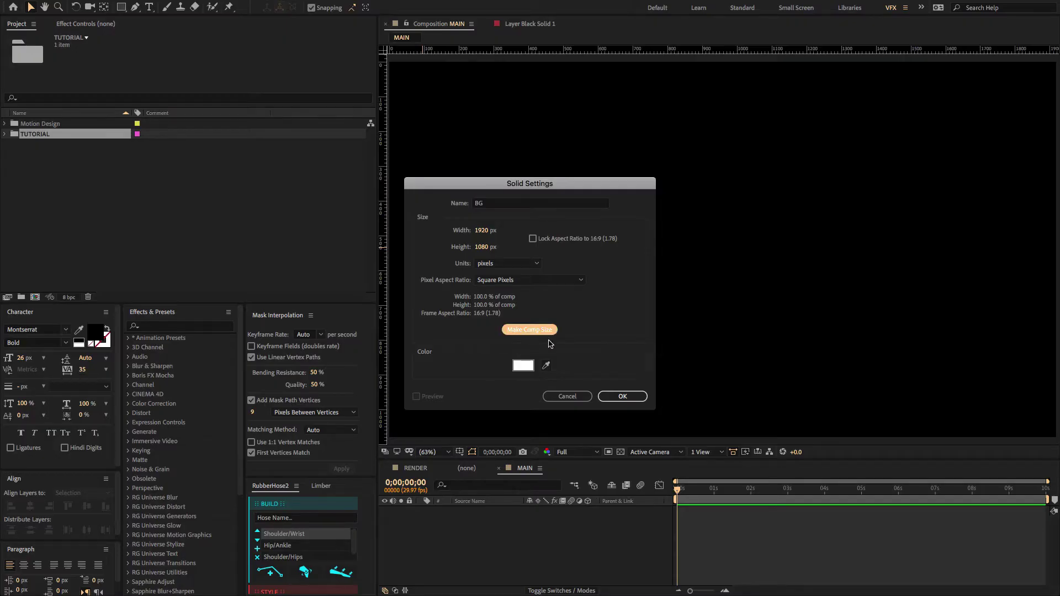
click(622, 396)
- Find the 4-Color Gradient effect and apply it to the BG layer
click(186, 329)
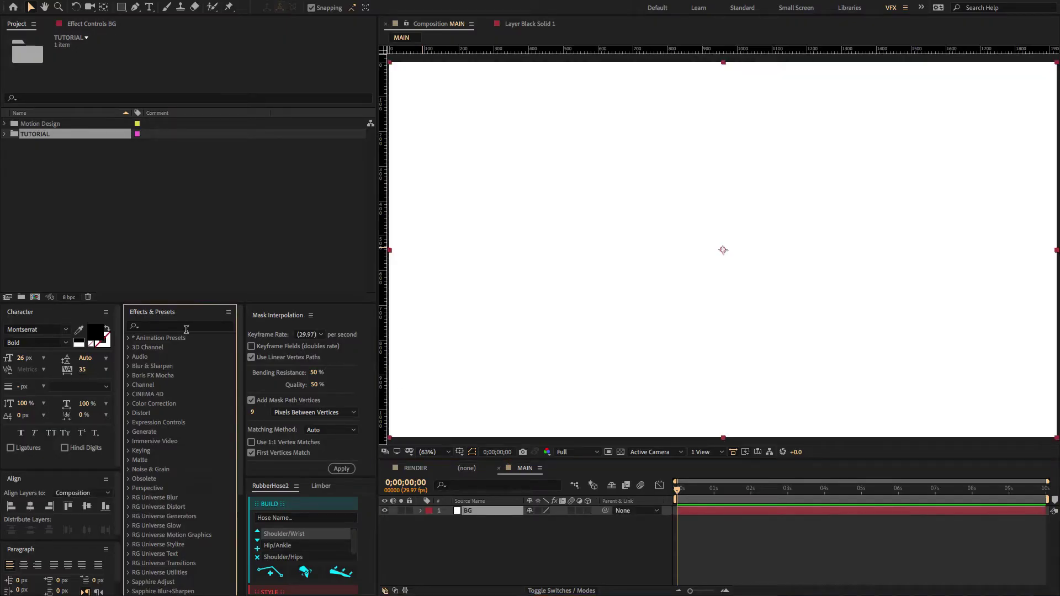
click(186, 326)
text(4)
drag(166, 433, 502, 516)
- Place the gradient points at the midpoints of the frame's edges: Point 1 top, Point 2 left, Point 3 bottom, Point 4 right
scroll(616, 191, down, 1)
drag(511, 130, 723, 103)
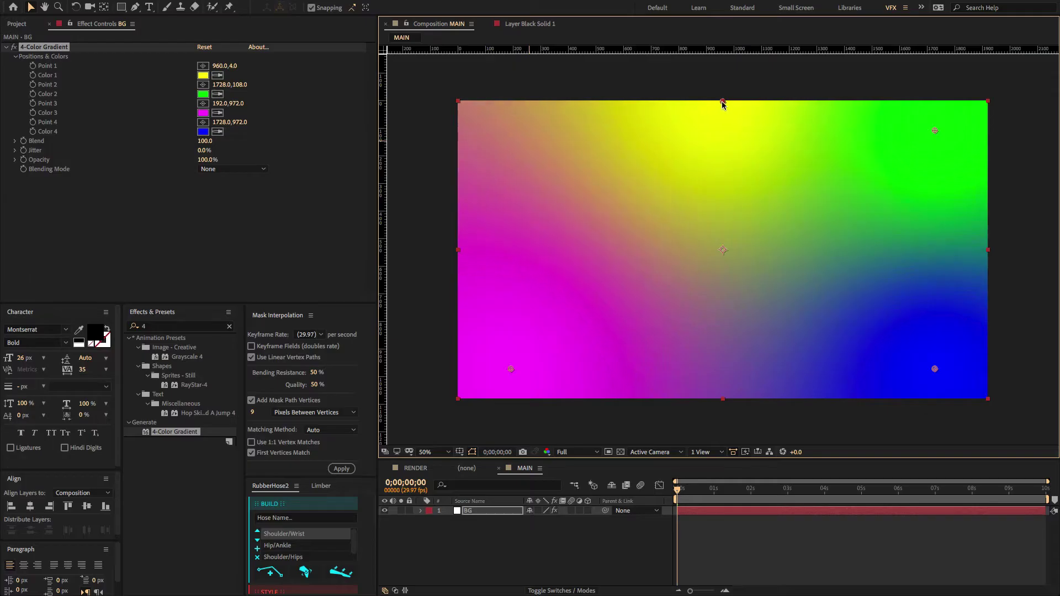
drag(509, 370, 723, 400)
drag(934, 130, 457, 250)
drag(935, 369, 987, 253)
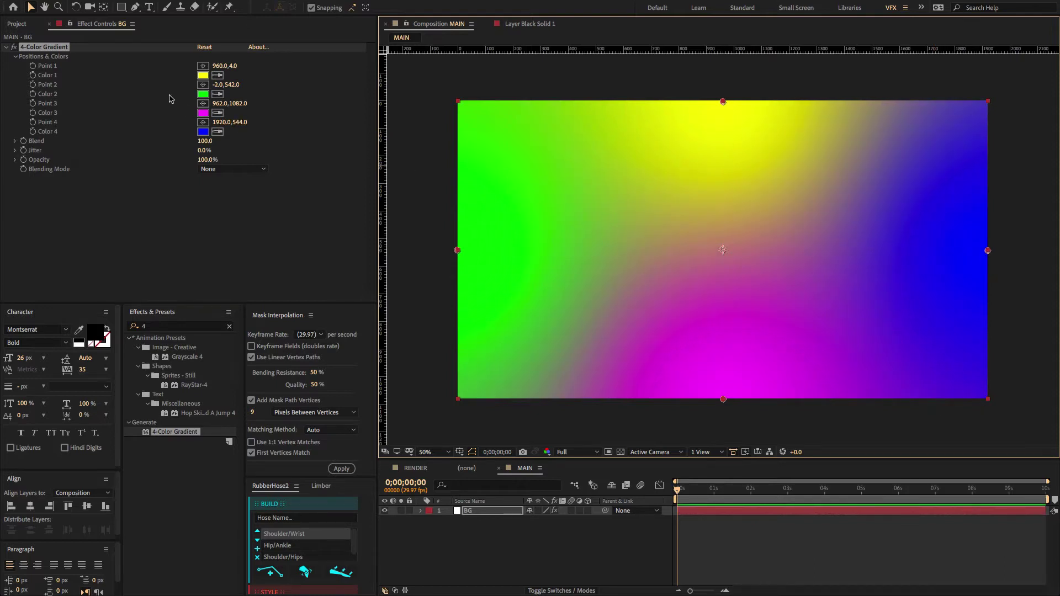
- Copy the Color 2 hex value from the RENDER composition's background gradient and set BG's Color 2 to FD8A68
click(416, 469)
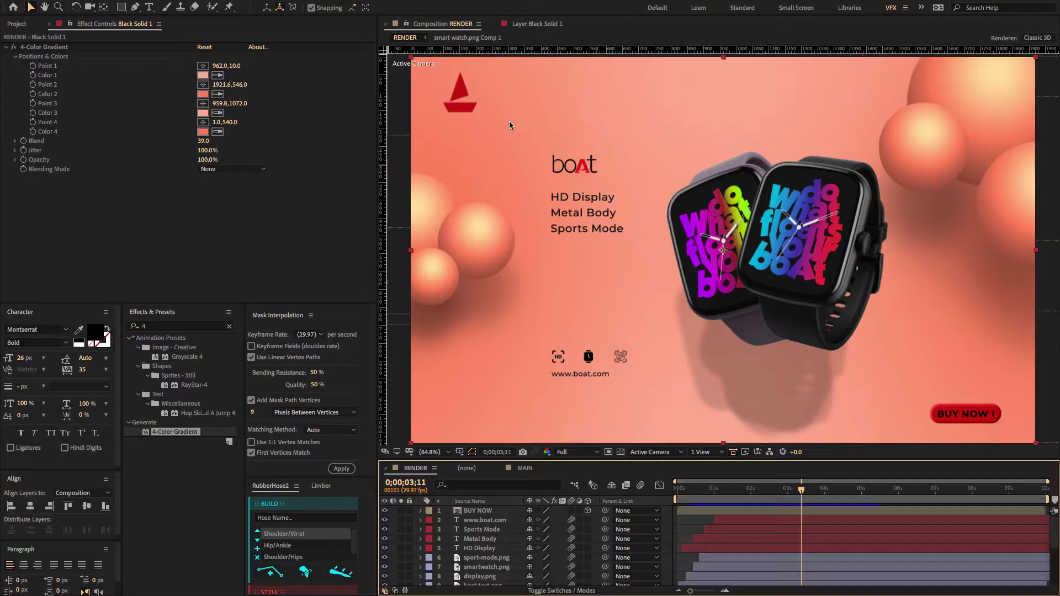
scroll(458, 563, down, 5)
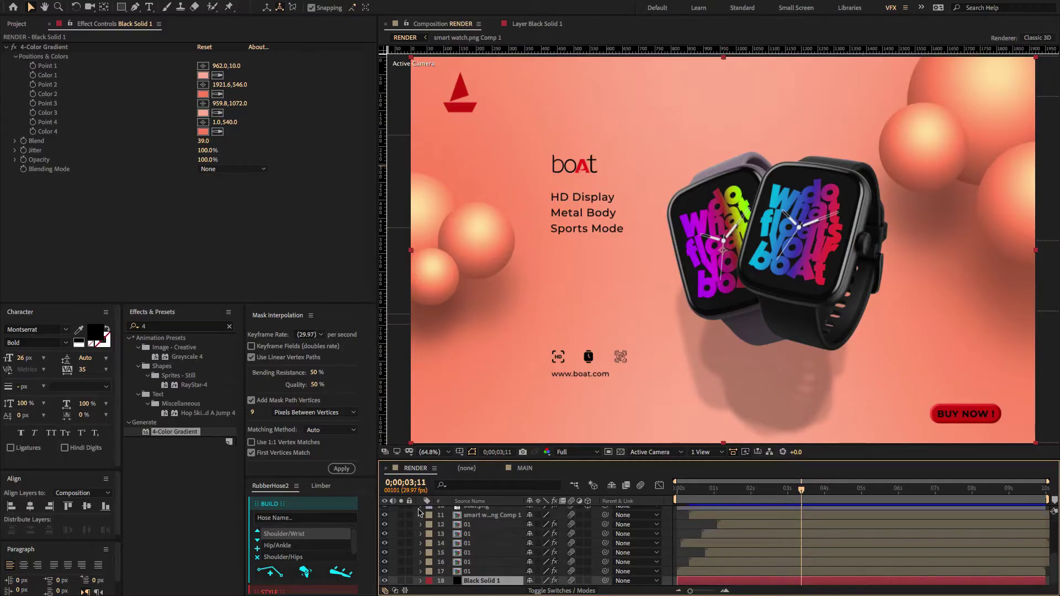
click(203, 93)
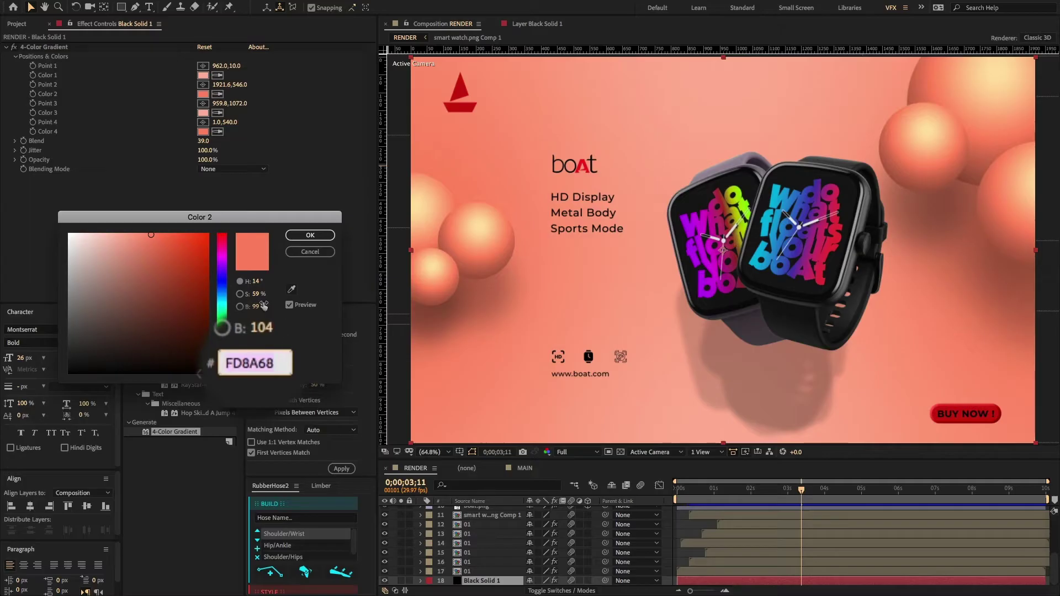
click(310, 236)
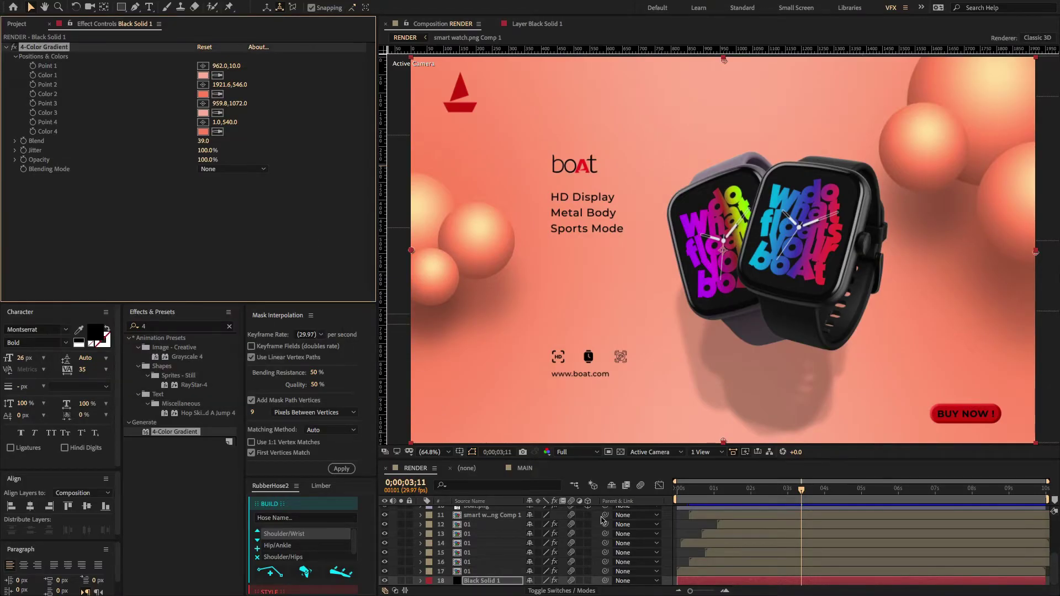
click(527, 468)
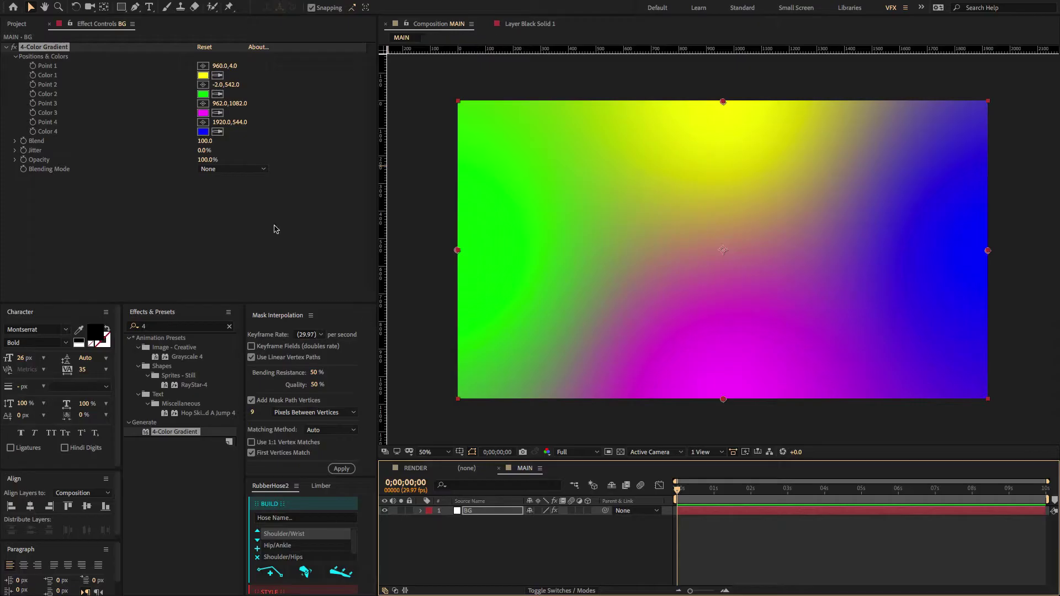
click(204, 94)
key(ctrl+v)
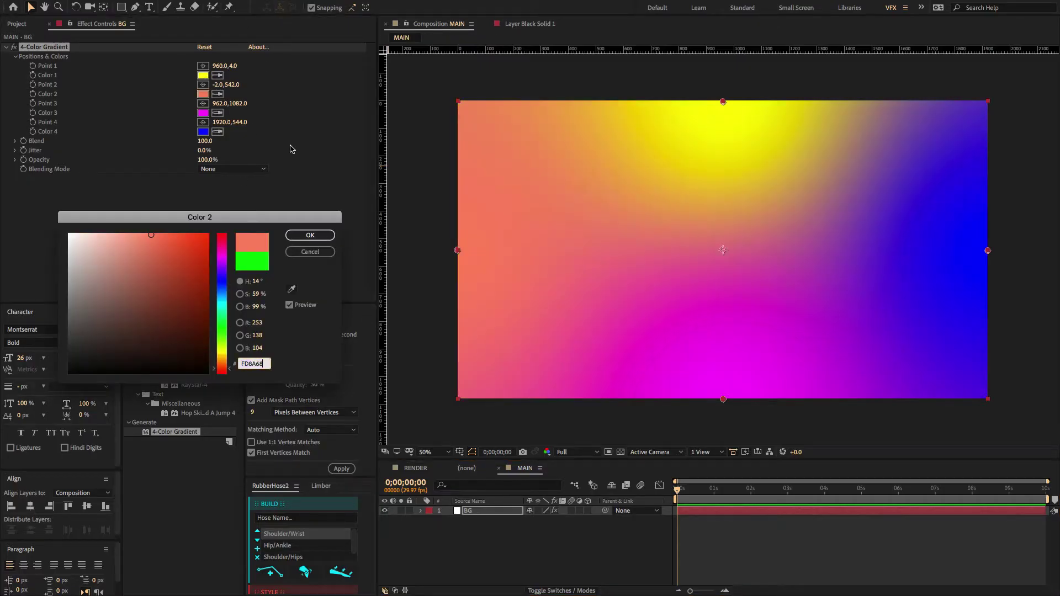
click(310, 236)
- Sample Color 2 of the BG gradient into Color 4, Color 3 and Color 1
click(217, 132)
click(204, 94)
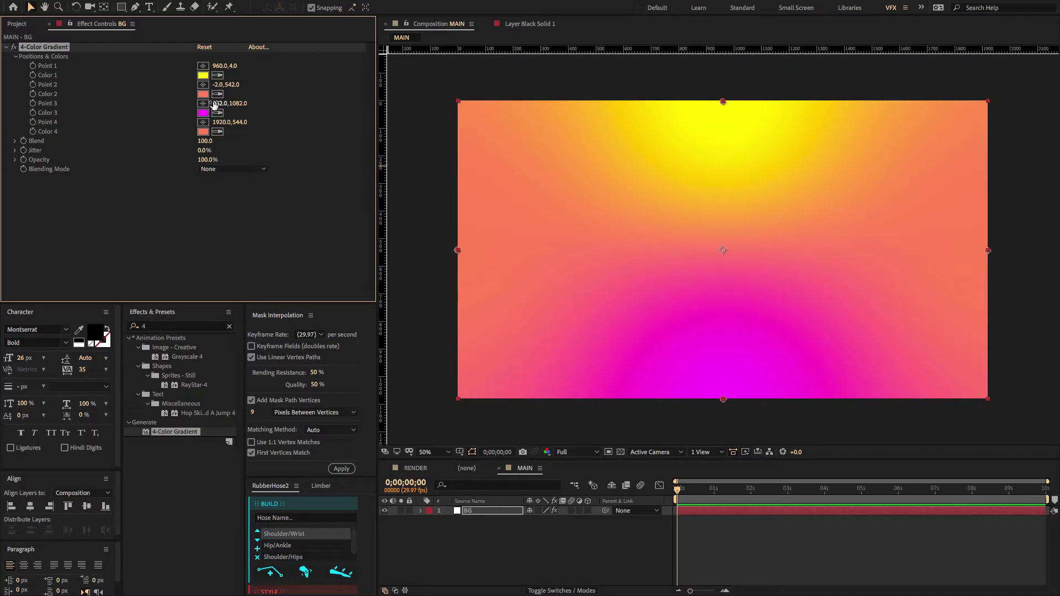
click(204, 94)
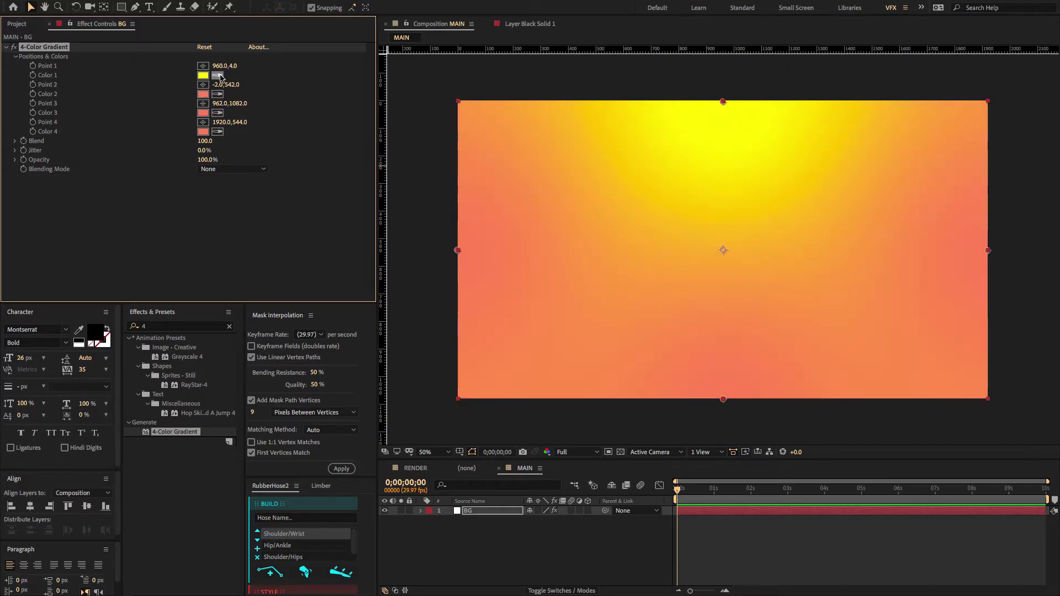
click(203, 95)
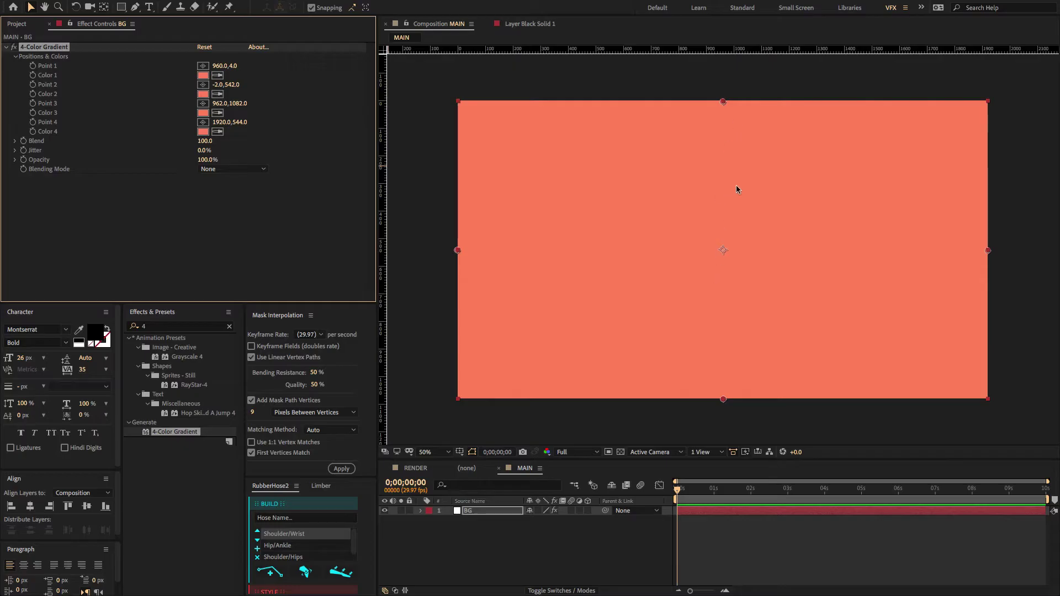
- Change the gradient's Color 1 to a lighter coral tint and sample it into Color 3
click(204, 75)
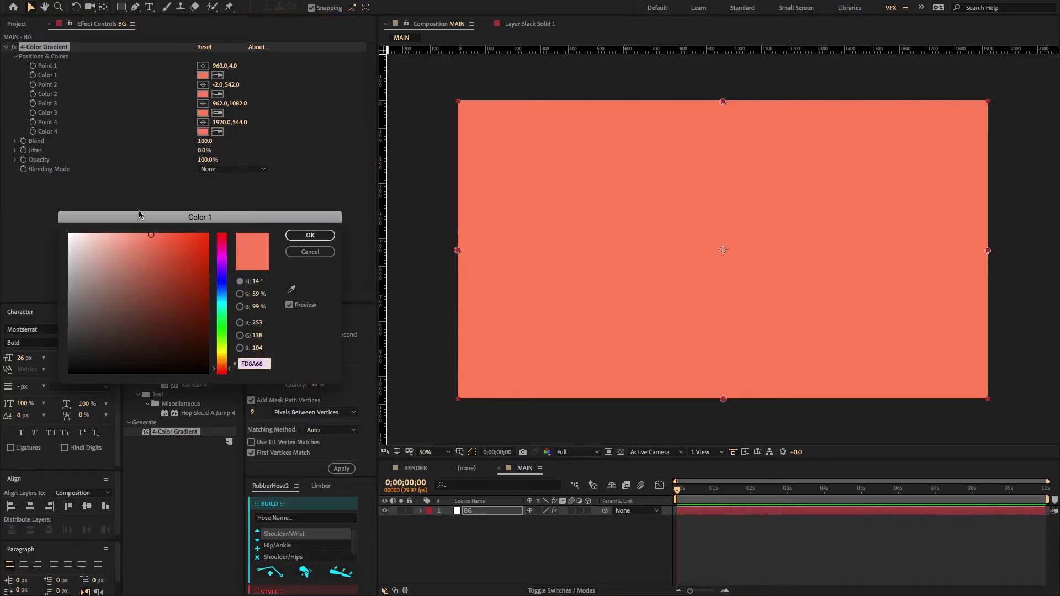
click(134, 237)
click(310, 235)
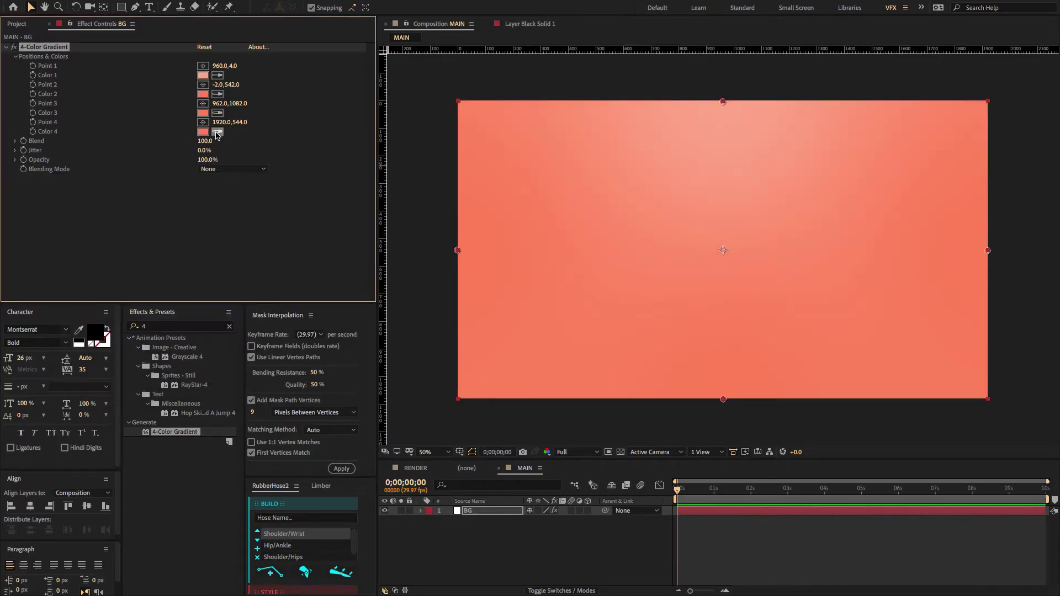
click(204, 77)
key(ctrl+z)
click(218, 112)
click(204, 76)
- Move the gradient's Point 1 to about 948, 222 and Point 3 to about 958, 816
drag(723, 399, 722, 329)
drag(723, 102, 723, 113)
drag(718, 163, 721, 164)
drag(721, 325, 722, 326)
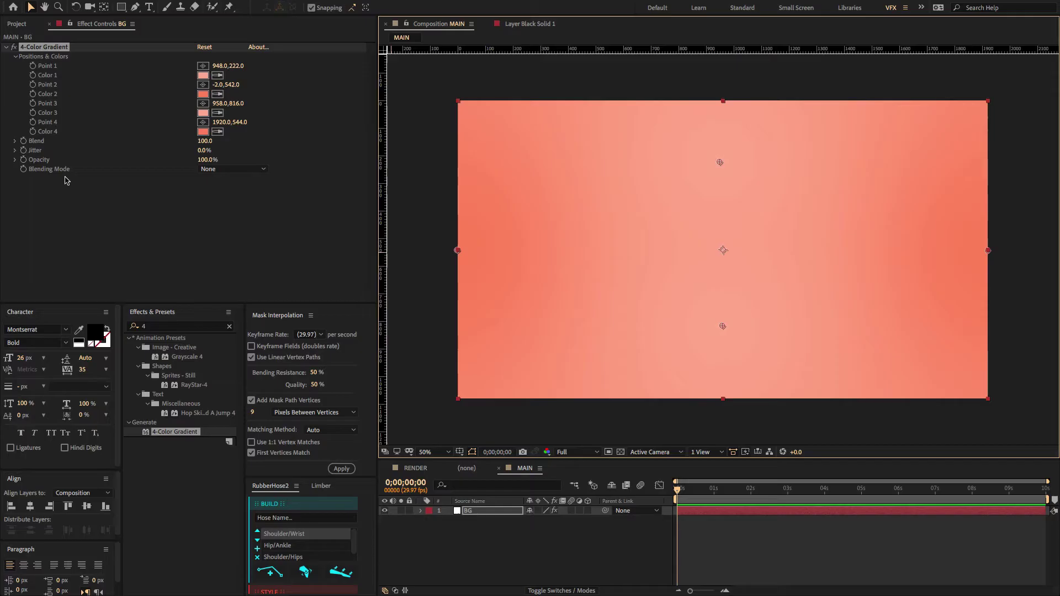
- Set the Jitter of the BG layer's 4-Color Gradient to 100%
click(203, 150)
text(100)
key(Return)
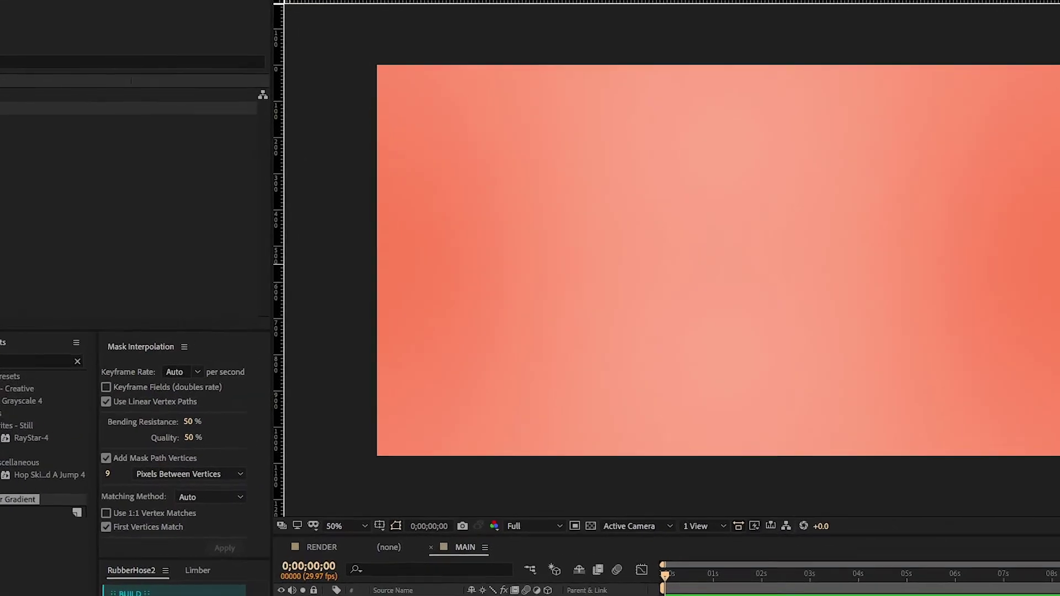
- Create a 500 × 500 px composition named CIRCLE at 29.97 fps, lasting 10 seconds
key(ctrl+k)
click(431, 190)
text(500)
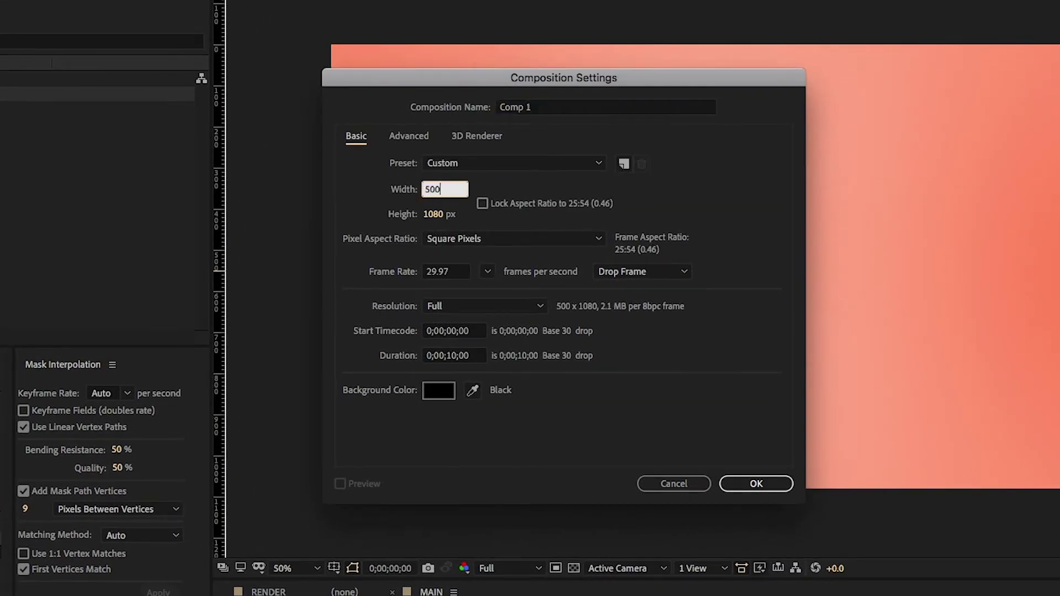
click(433, 214)
text(500)
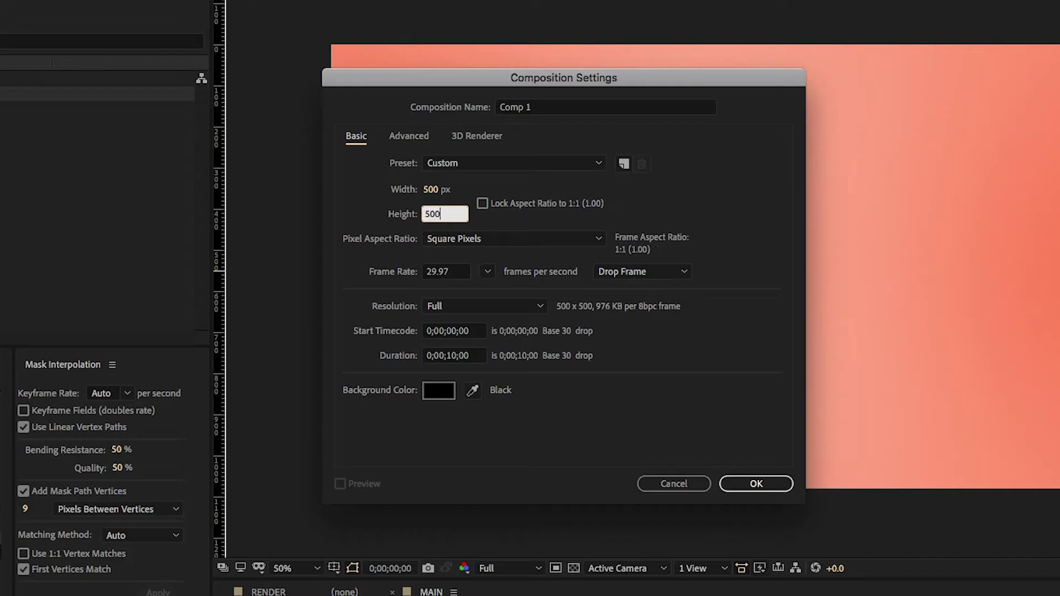
click(570, 107)
text(CIRCLE)
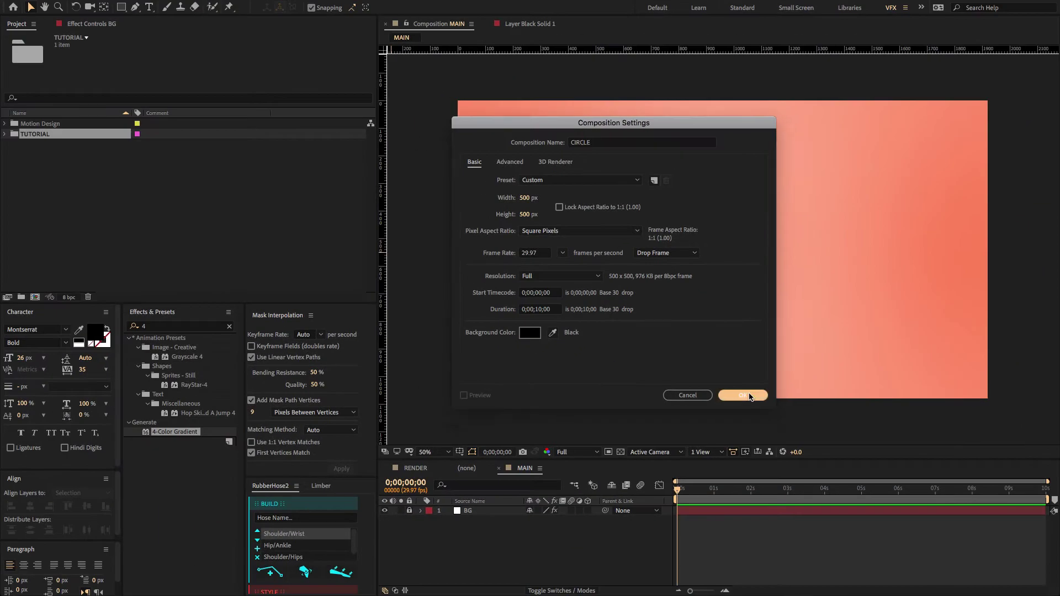
click(743, 395)
- Draw a circle about 316 px wide near the middle of the CIRCLE composition, with fill color FD8A68
key(Caps_Lock)
key(slash)
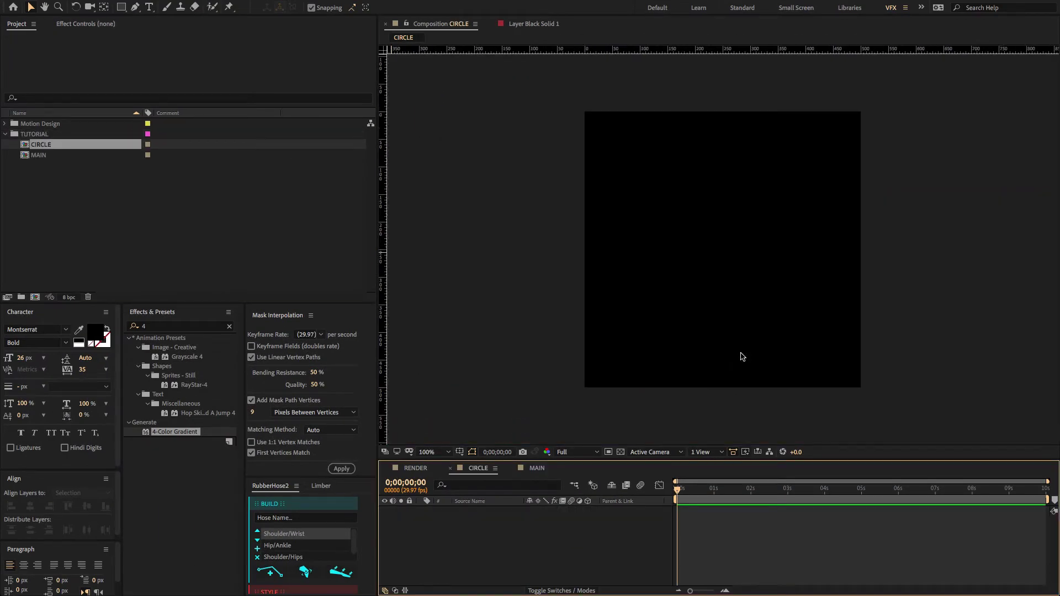
drag(121, 8, 155, 30)
drag(637, 166, 812, 341)
click(313, 8)
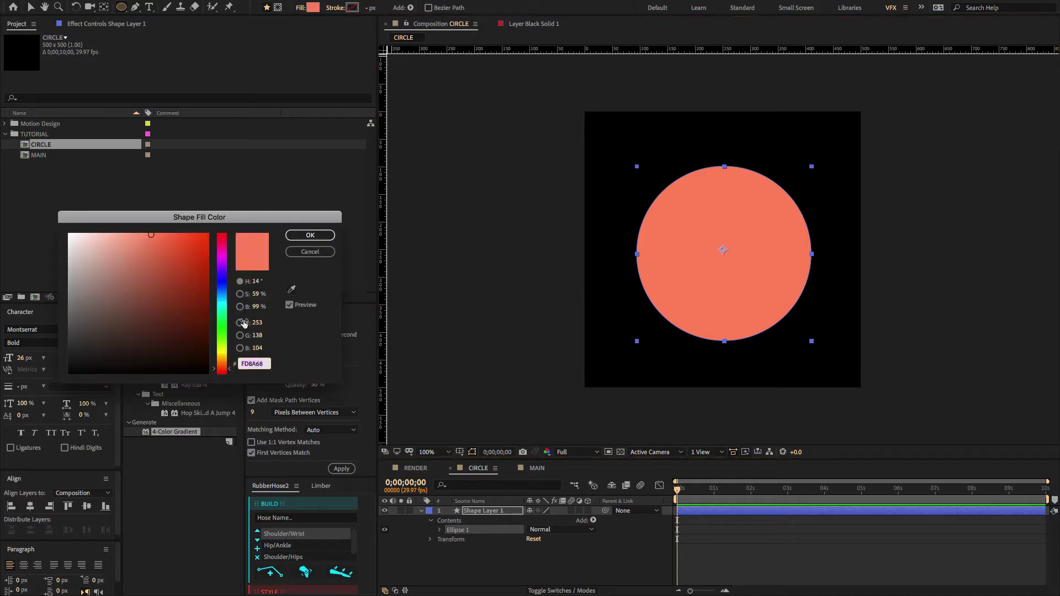
click(310, 235)
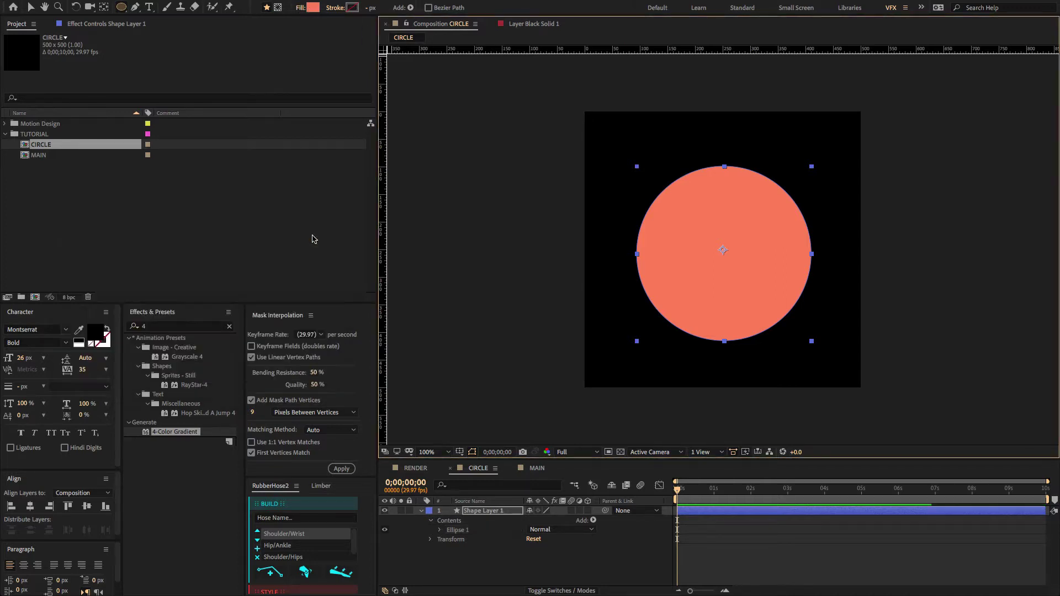
- Enlarge the ellipse path to 483.3 × 483.3 and align the shape to the composition's horizontal and vertical center
click(440, 530)
click(449, 540)
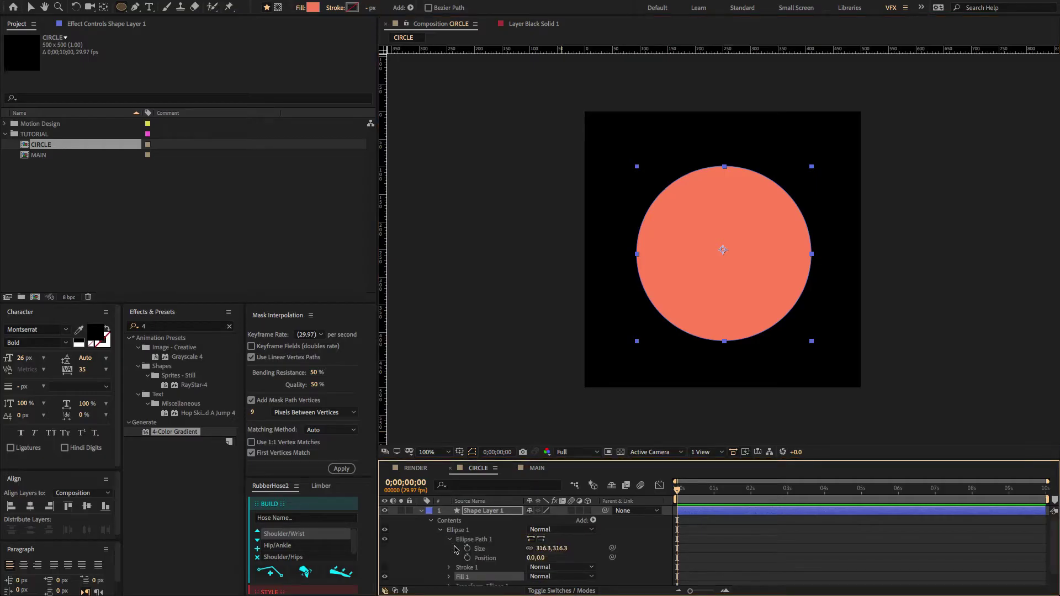
drag(552, 549, 642, 533)
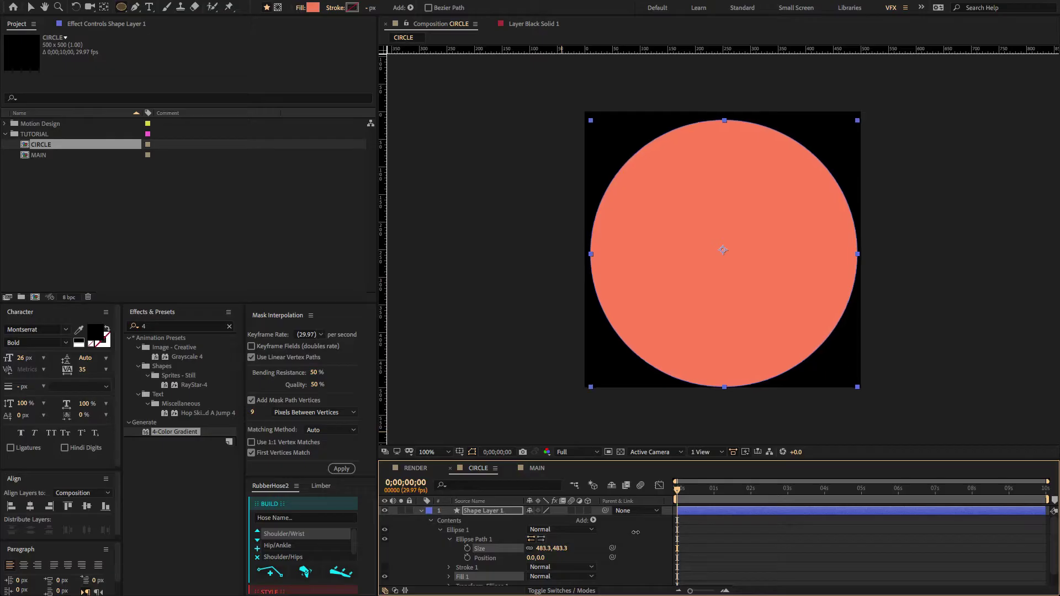
click(30, 507)
click(87, 506)
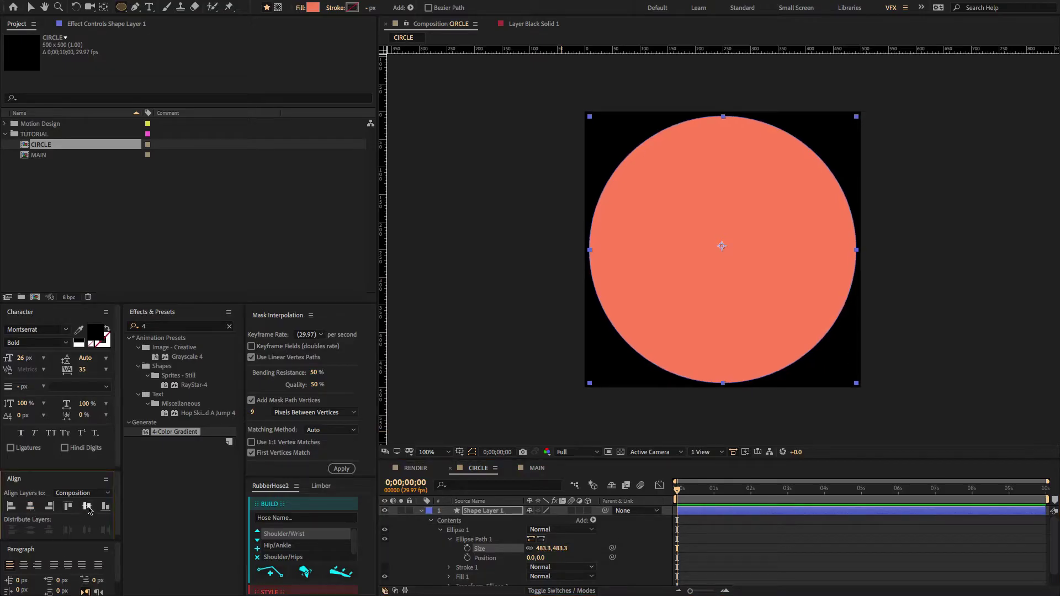
- Center the circle layer's anchor point on the shape, collapse its properties and return to the Selection tool
click(484, 511)
key(u)
key(ctrl+alt+Home)
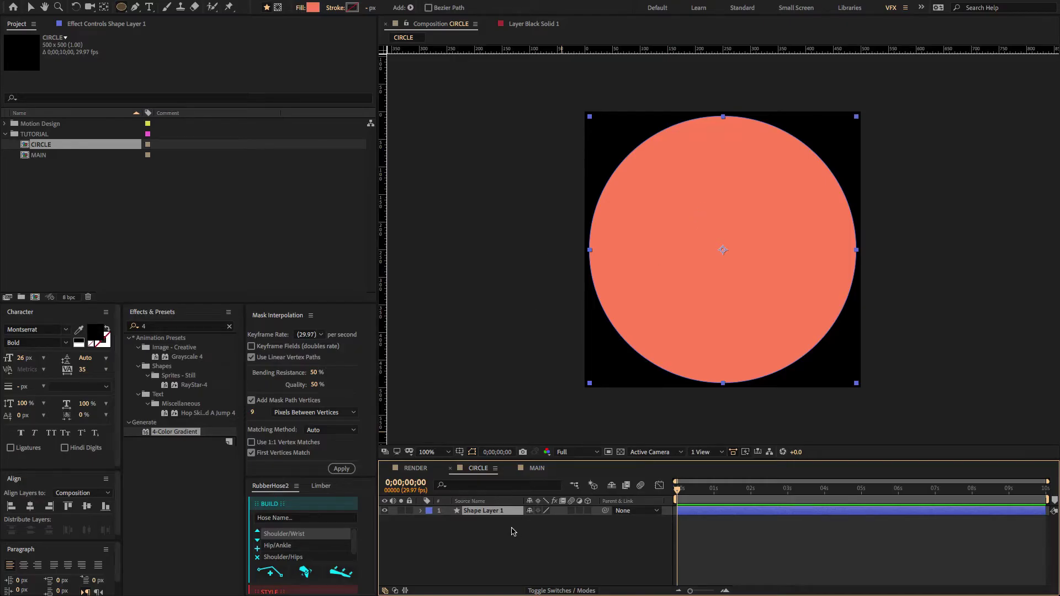
key(v)
- Add a white Point light to the CIRCLE composition with 120% intensity, no falloff, shadow casting enabled and 500 px shadow diffusion
right_click(504, 545)
mouse_move(529, 478)
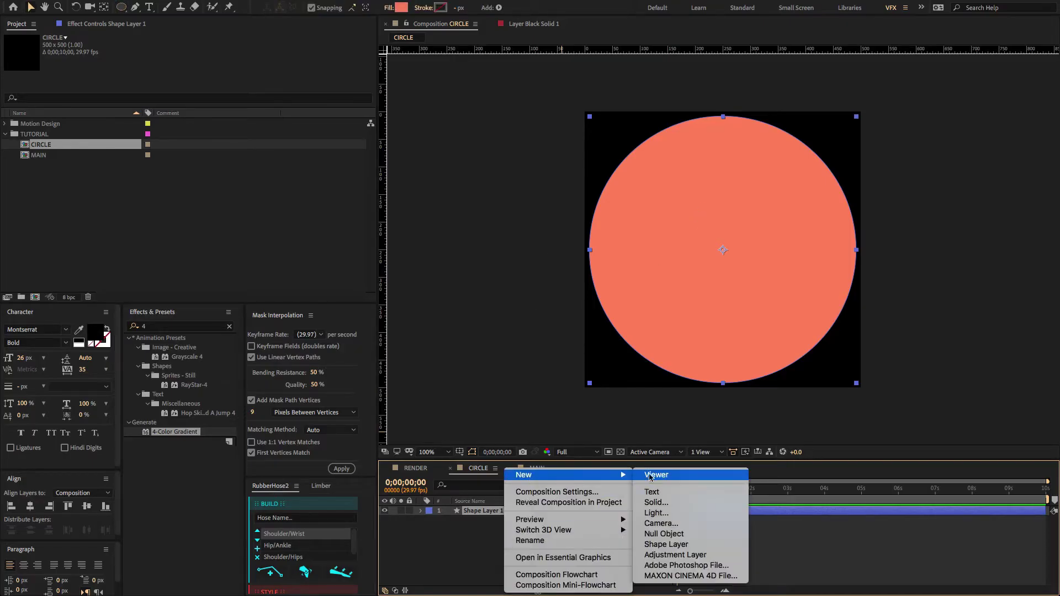
click(656, 513)
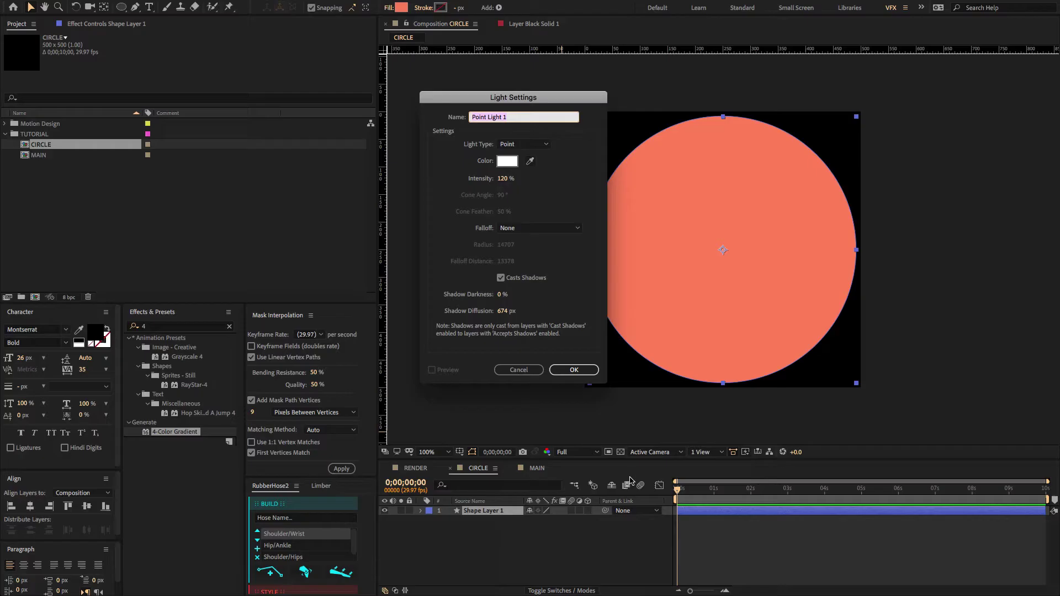
click(519, 145)
click(508, 183)
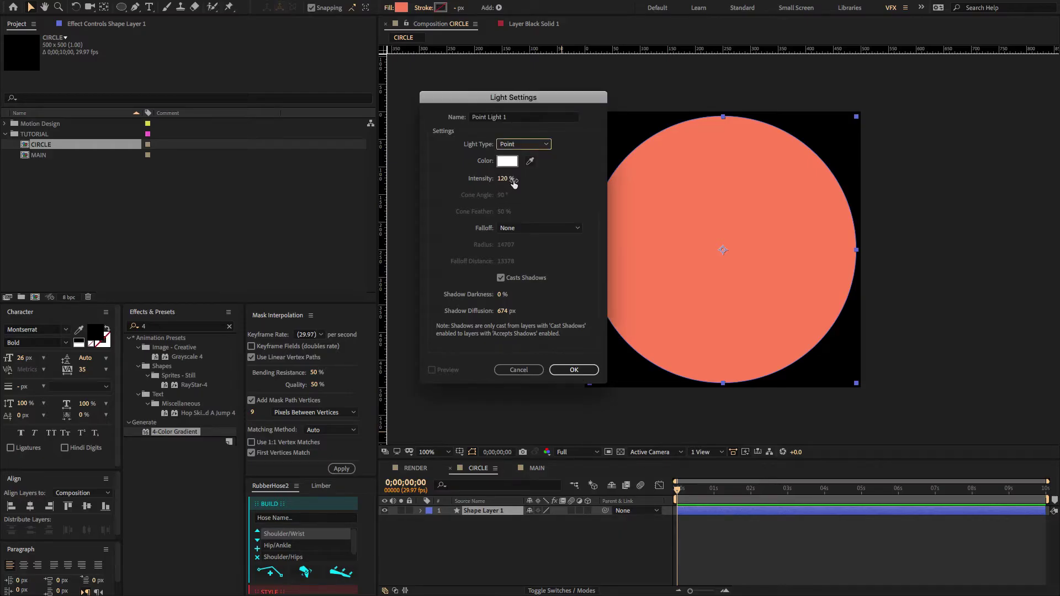
click(502, 180)
click(549, 208)
click(500, 278)
click(501, 279)
click(503, 312)
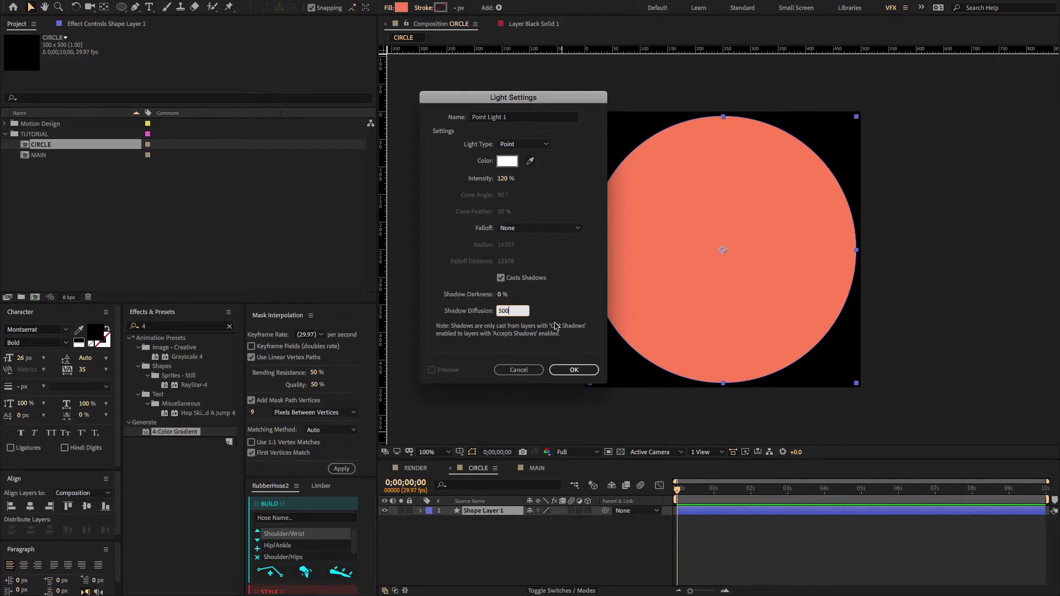
text(500)
click(574, 370)
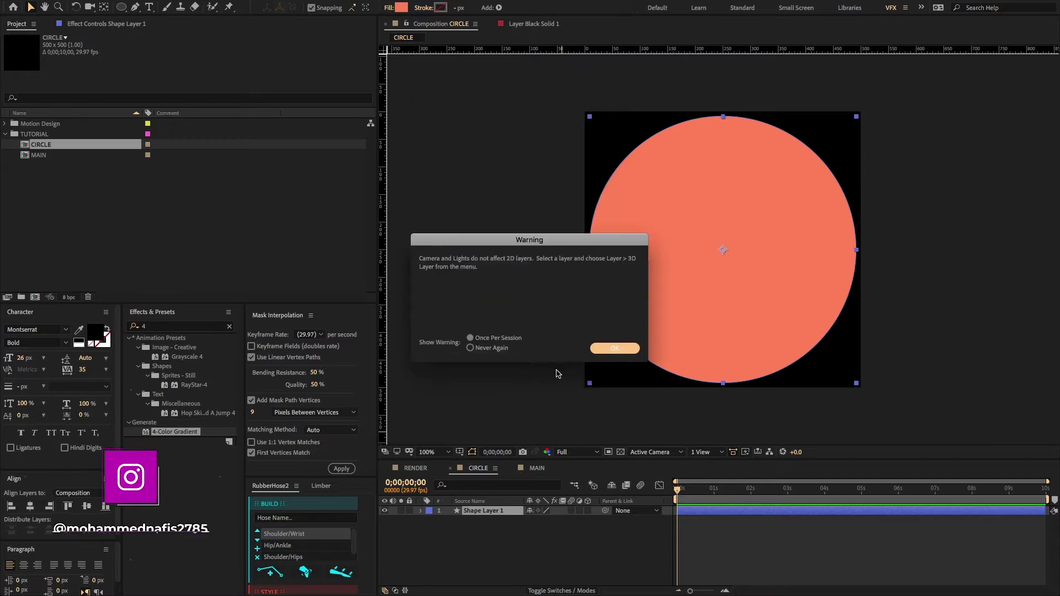
click(597, 347)
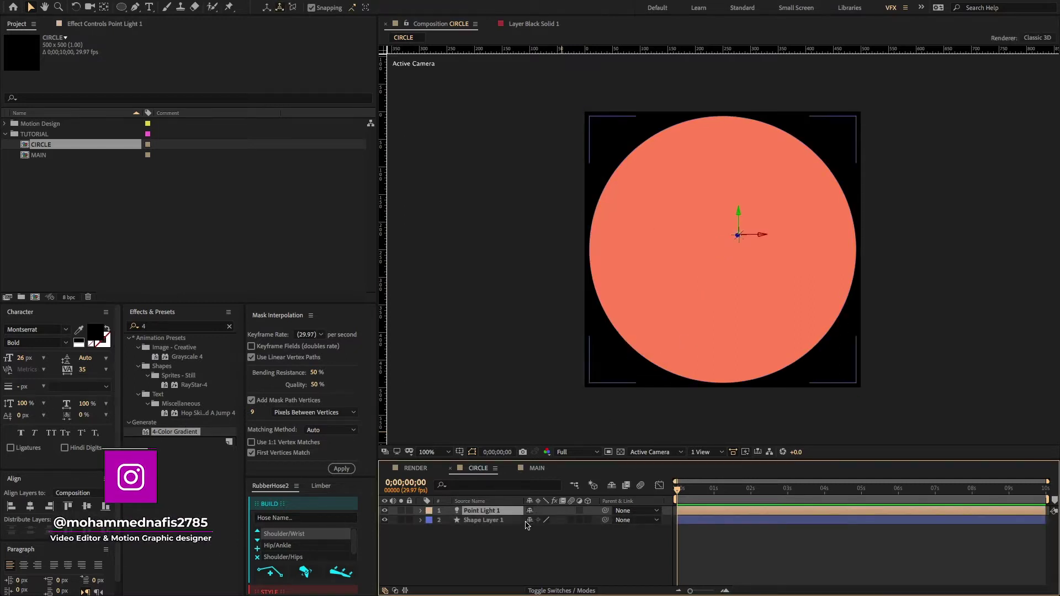
- Make the circle's shape layer a 3D layer and toggle it to compare the circle with and without the light
click(505, 520)
click(588, 520)
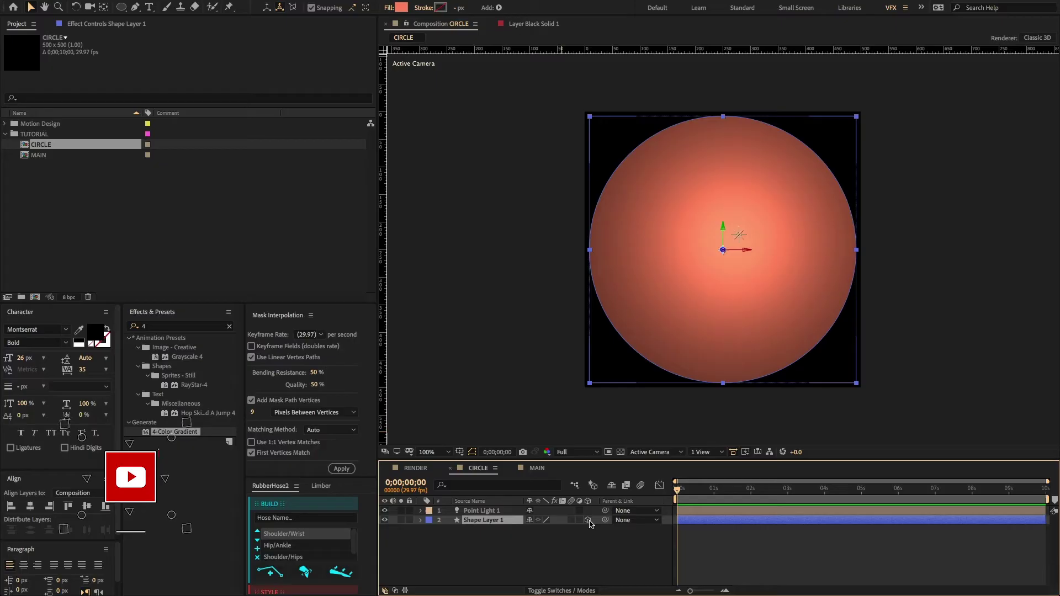
click(588, 520)
click(587, 520)
click(588, 520)
click(588, 520)
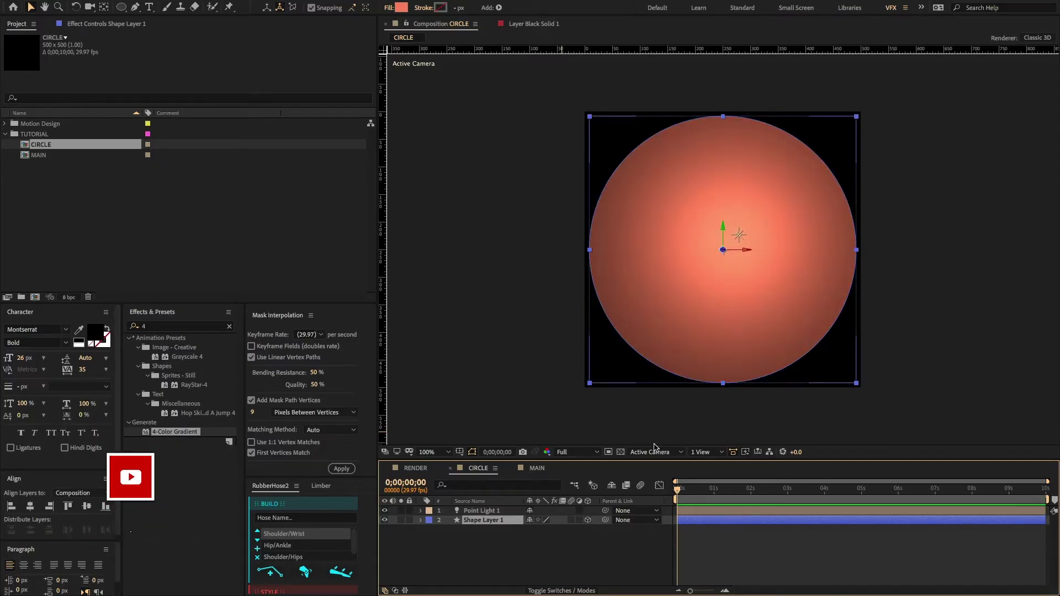
- Show the CIRCLE composition in two side-by-side views, one using Custom View 1 and the other the Active Camera
click(709, 452)
click(719, 474)
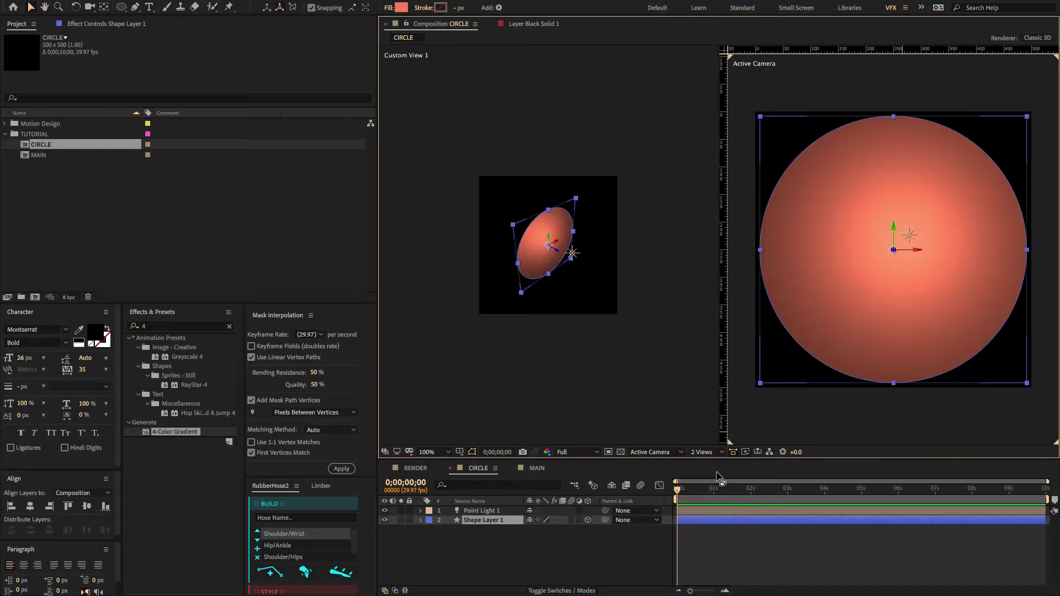
scroll(559, 319, up, 1)
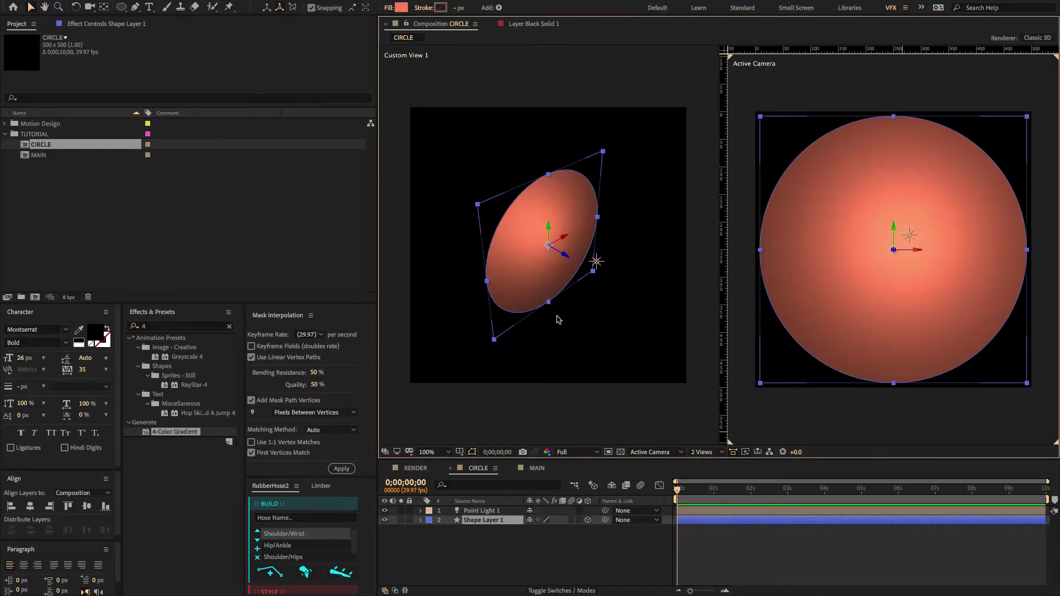
click(641, 422)
click(657, 452)
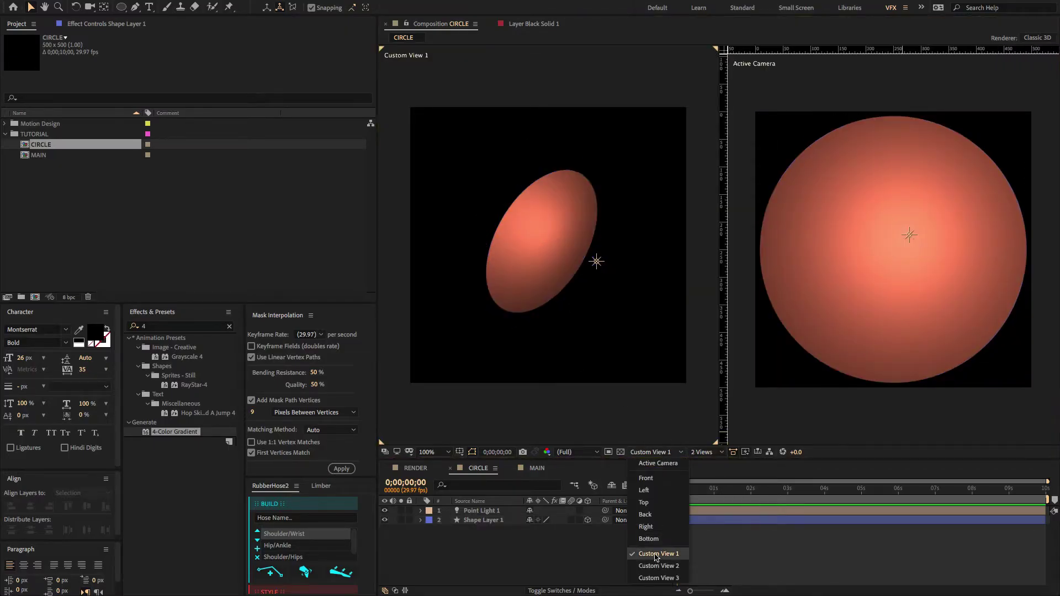
click(657, 554)
click(843, 339)
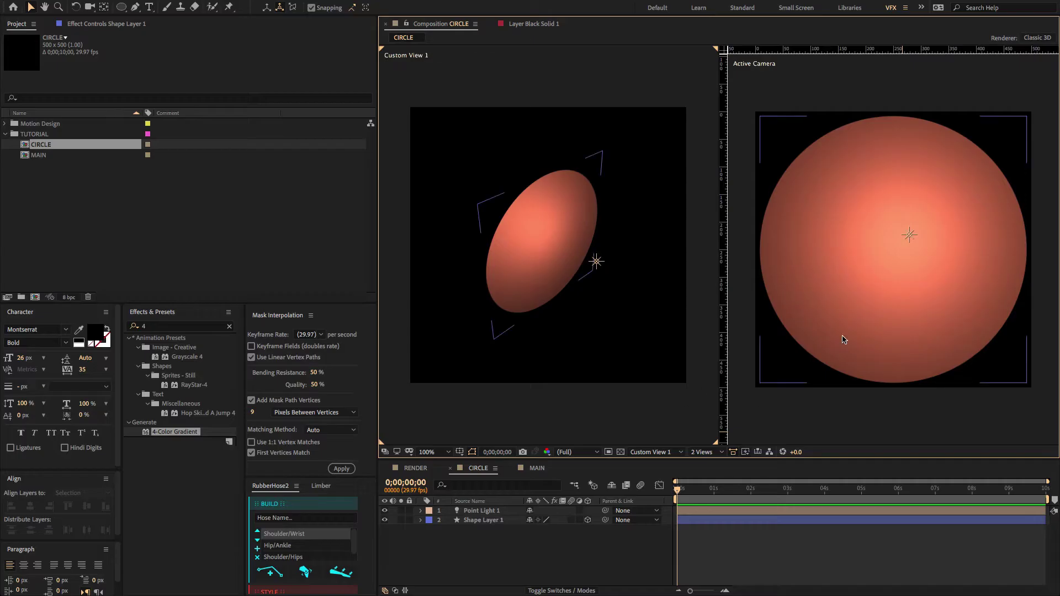
- Move the point light farther out from the circle and up to the upper middle of the circle
click(493, 520)
click(497, 512)
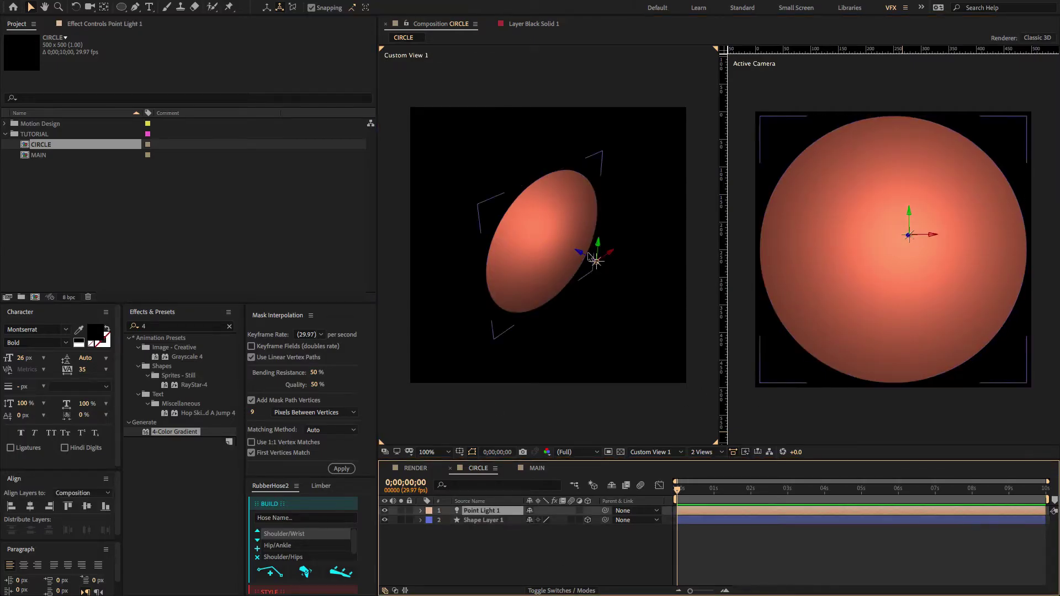
mouse_move(582, 254)
mouse_down()
mouse_move(565, 244)
mouse_move(576, 223)
mouse_move(624, 237)
mouse_up()
click(422, 510)
click(421, 511)
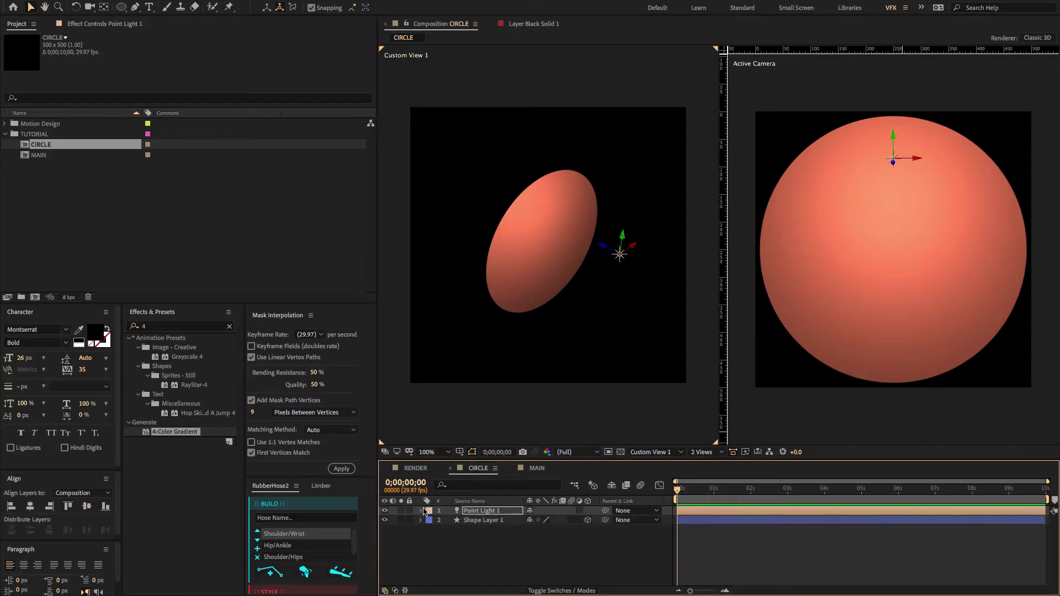
- Add the CIRCLE composition to MAIN above the BG layer, scaled to 87% and placed across the frame's left edge
click(524, 471)
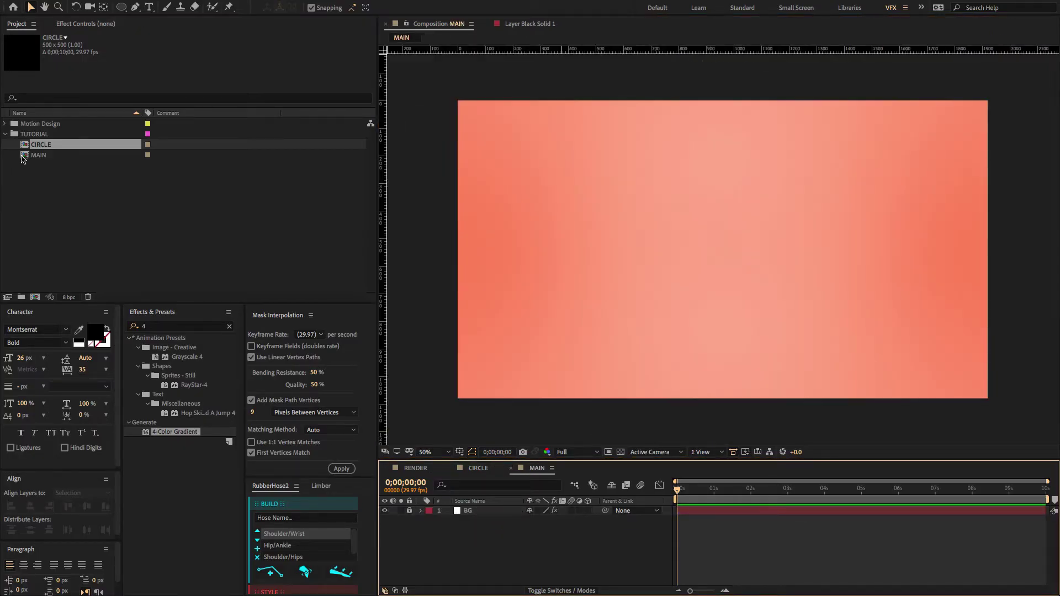
drag(26, 139, 461, 509)
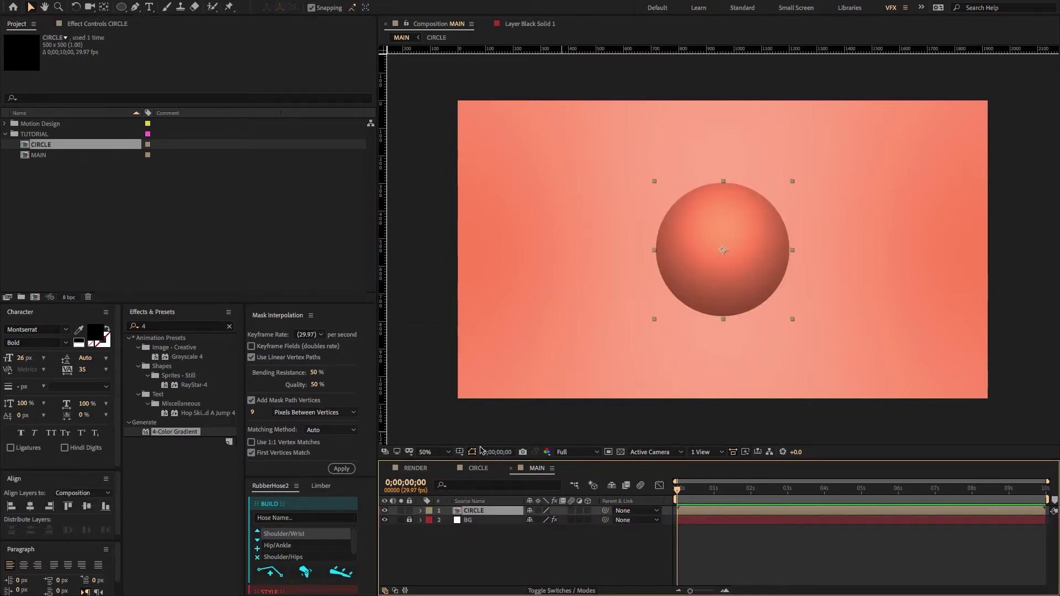
key(s)
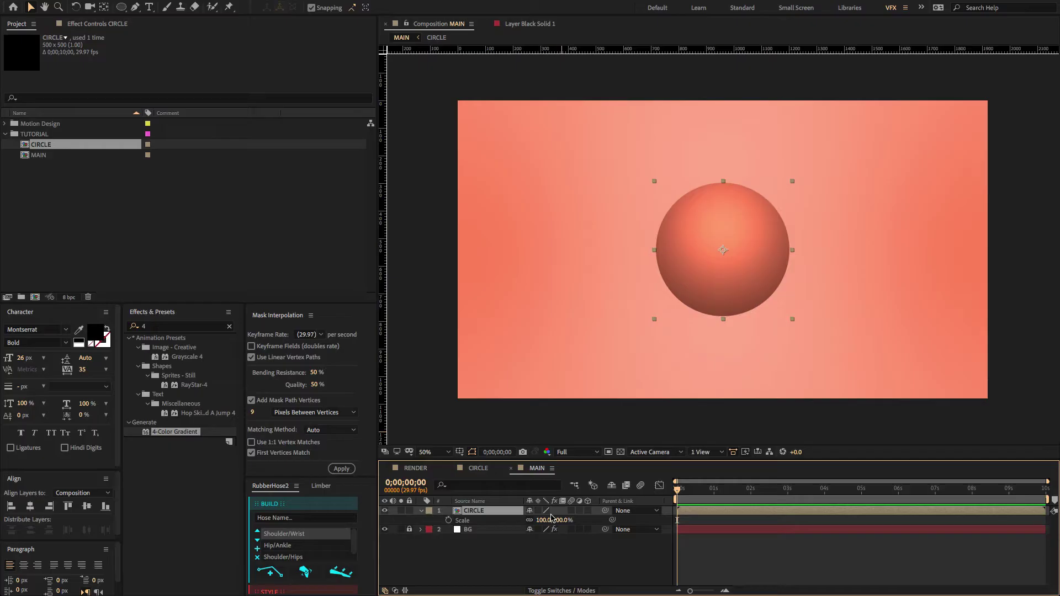
drag(558, 520, 552, 521)
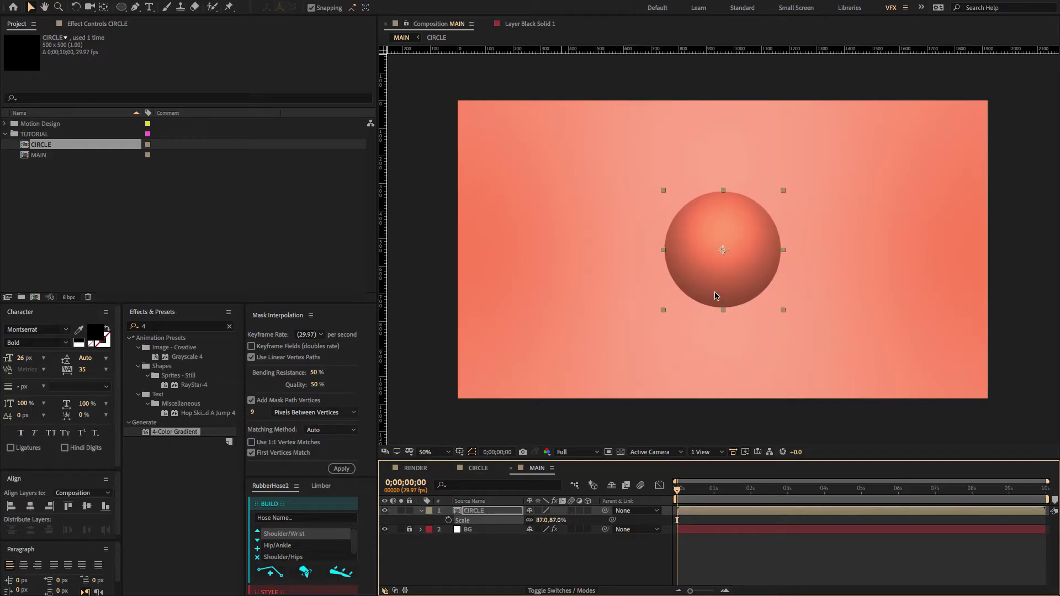
drag(722, 254, 470, 277)
- Duplicate the circle, scale the copy to 53% and place it at the left edge, overlapping the large circle's lower part
key(ctrl+d)
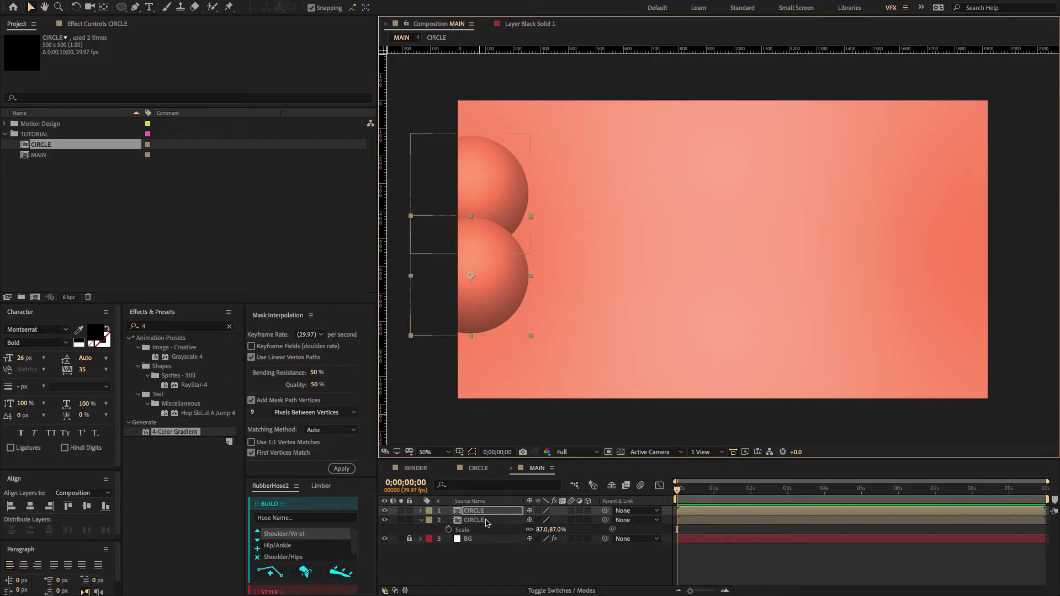
key(s)
drag(554, 524, 537, 523)
drag(471, 277, 459, 250)
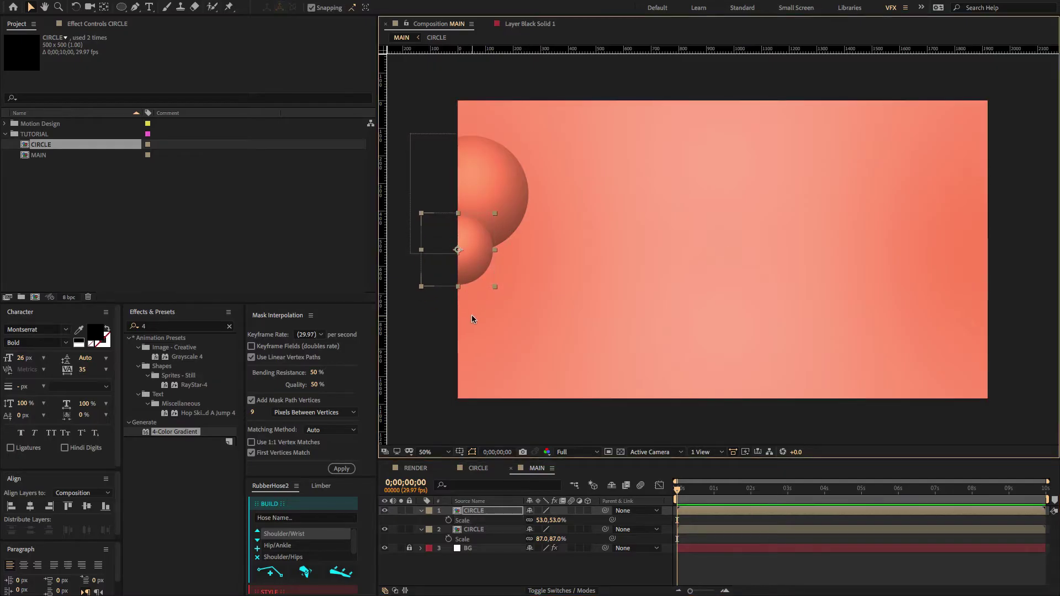
- Duplicate the small circle, scale the copy to 63%, and arrange both smaller circles in an overlapping cluster beside the large one
key(ctrl+d)
drag(460, 252, 531, 228)
key(s)
drag(556, 521, 562, 521)
mouse_move(535, 222)
mouse_down()
mouse_move(543, 207)
mouse_move(534, 212)
mouse_up()
drag(473, 251, 495, 251)
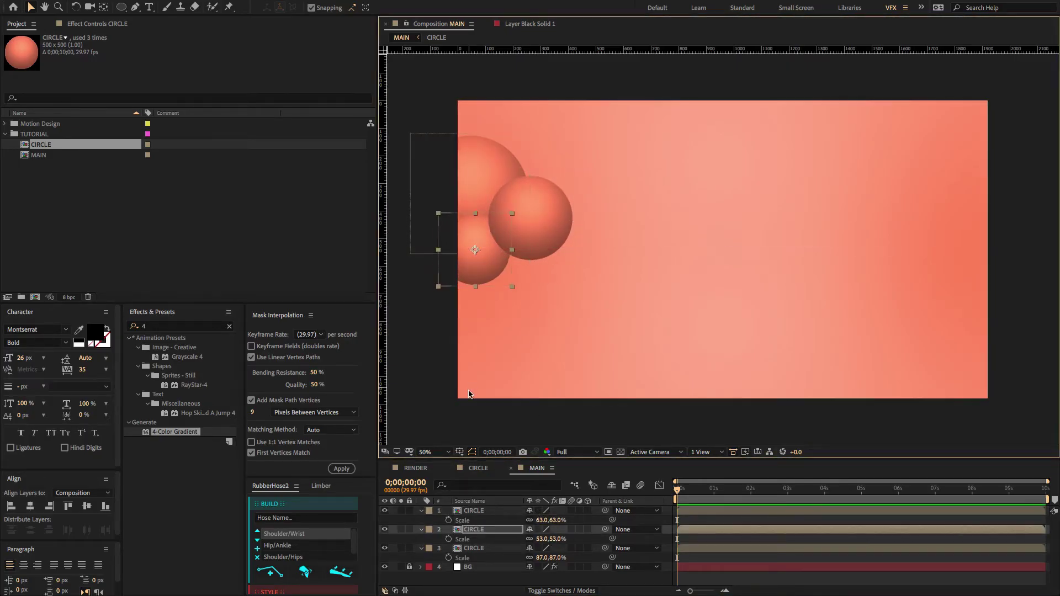
- Duplicate the three circles, stack the copies above the originals and move the copies across to the frame's right edge
key(ctrl+a)
key(s)
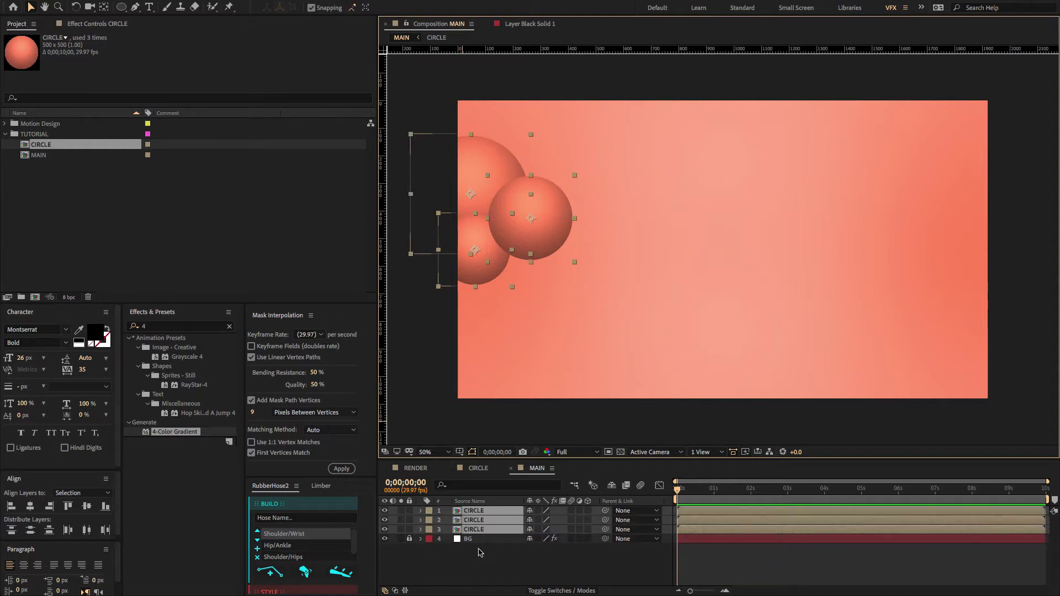
key(ctrl+d)
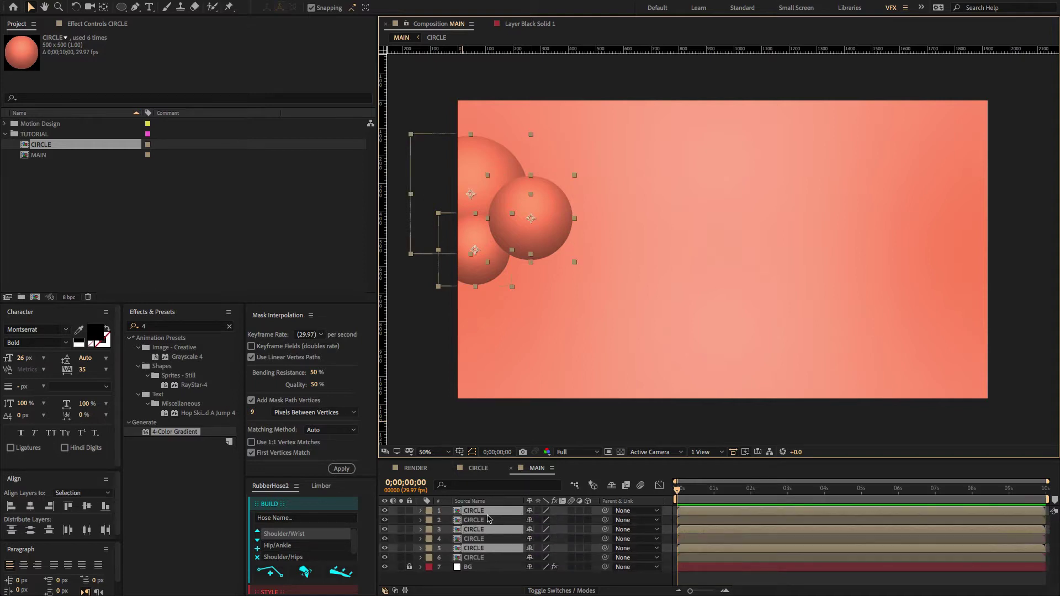
drag(481, 552, 479, 520)
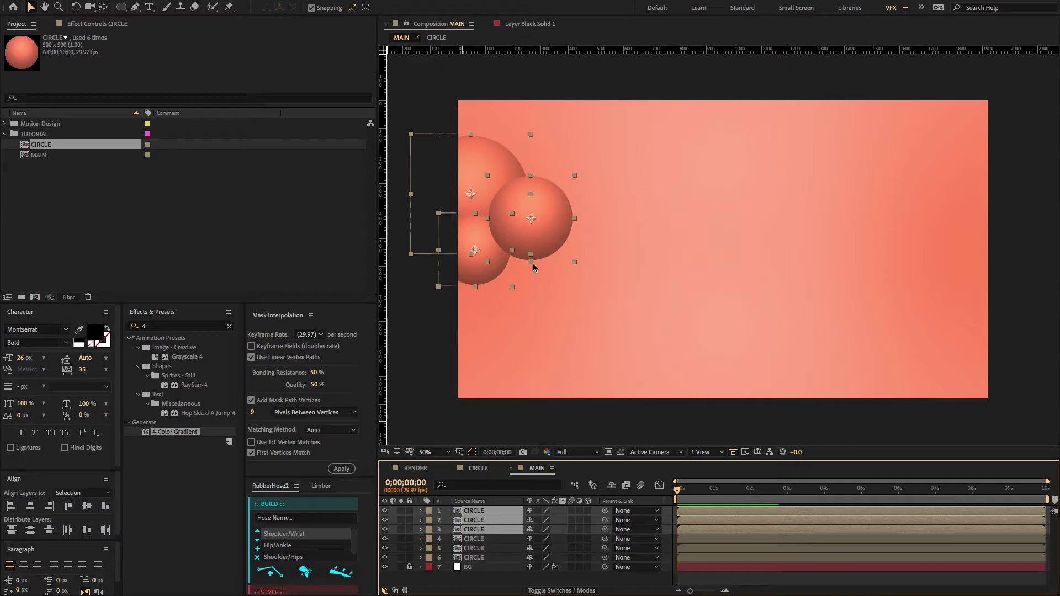
drag(533, 222, 997, 223)
key(Caps_Lock)
key(Caps_Lock)
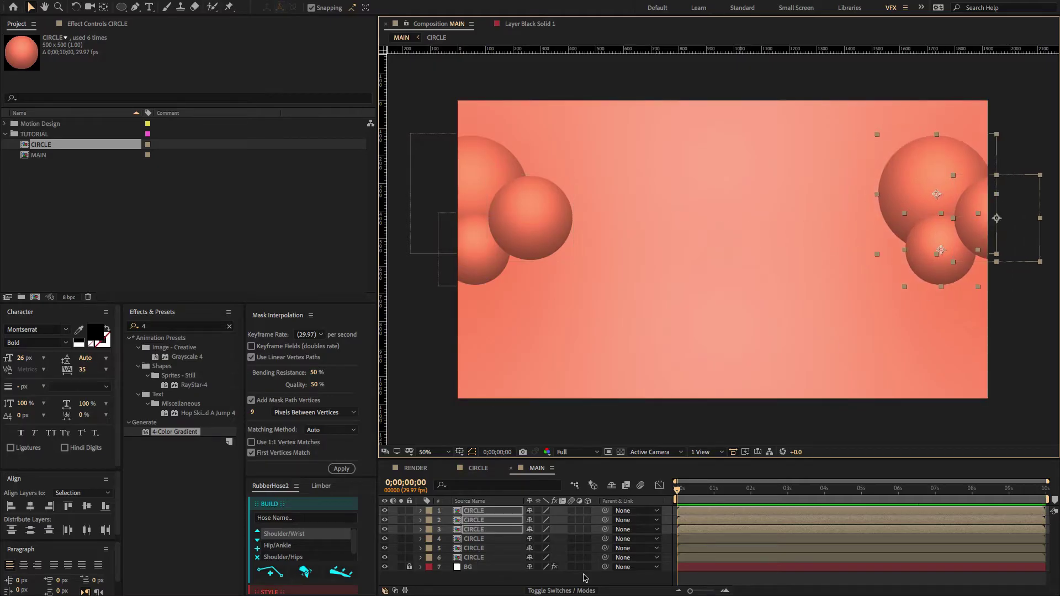
click(594, 582)
- Rearrange the right cluster with the large circle higher, the small one to its left and the medium one below
click(921, 195)
drag(922, 198, 938, 178)
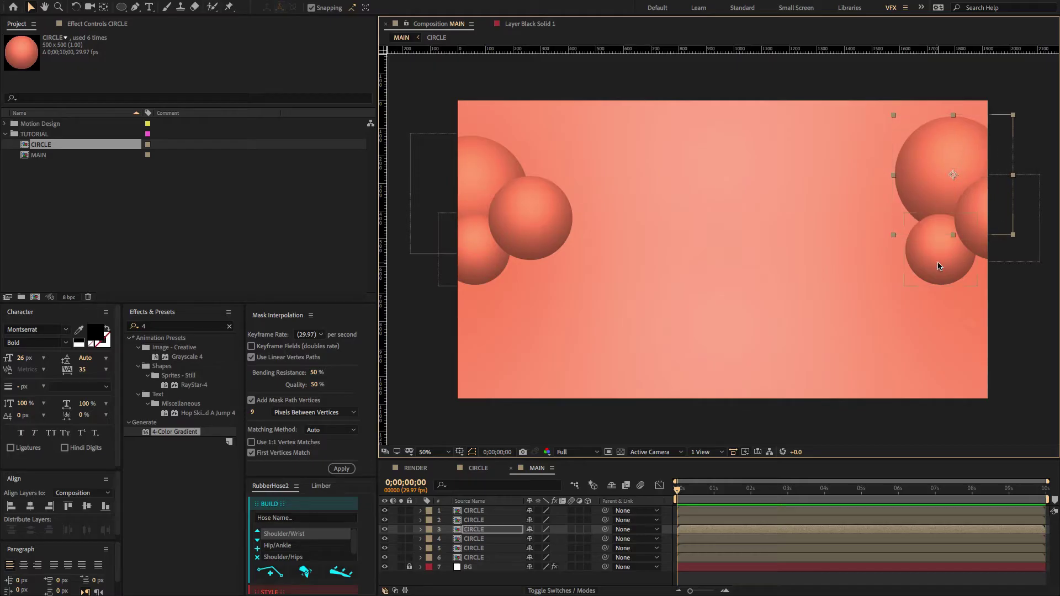
drag(939, 265, 882, 190)
drag(973, 227, 960, 259)
drag(883, 196, 893, 197)
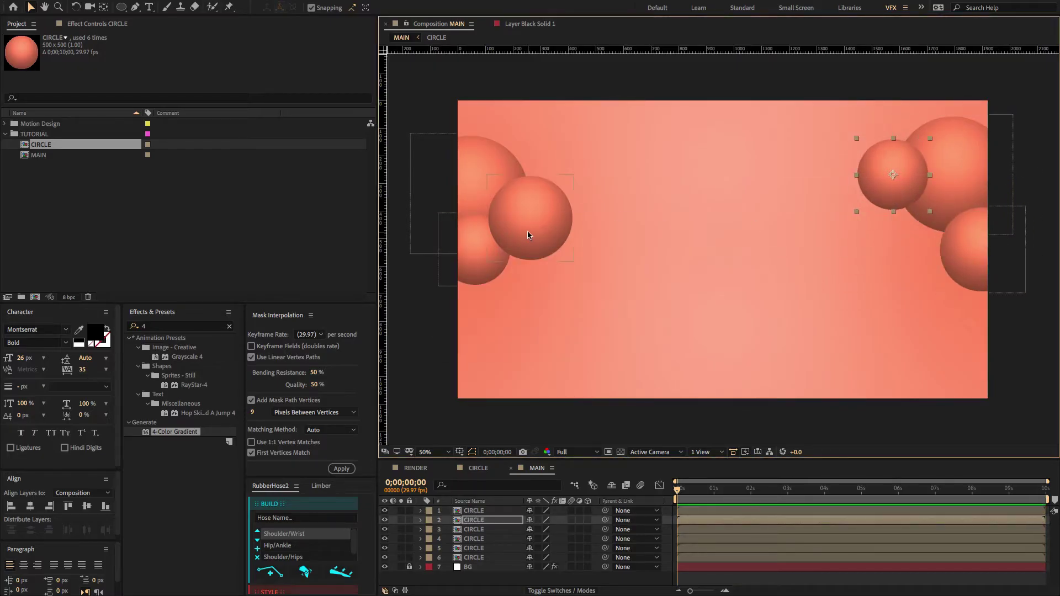
- Move the three circles of the left cluster down together to about the frame's mid-height
click(527, 234)
shift+click(482, 243)
shift+click(477, 178)
key(shift+Down)
key(shift+Down)
key(shift+Down)
key(shift+Down)
key(shift+Down)
key(shift+Down)
key(shift+Down)
key(shift+Down)
key(shift+Down)
key(shift+Down)
key(shift+Up)
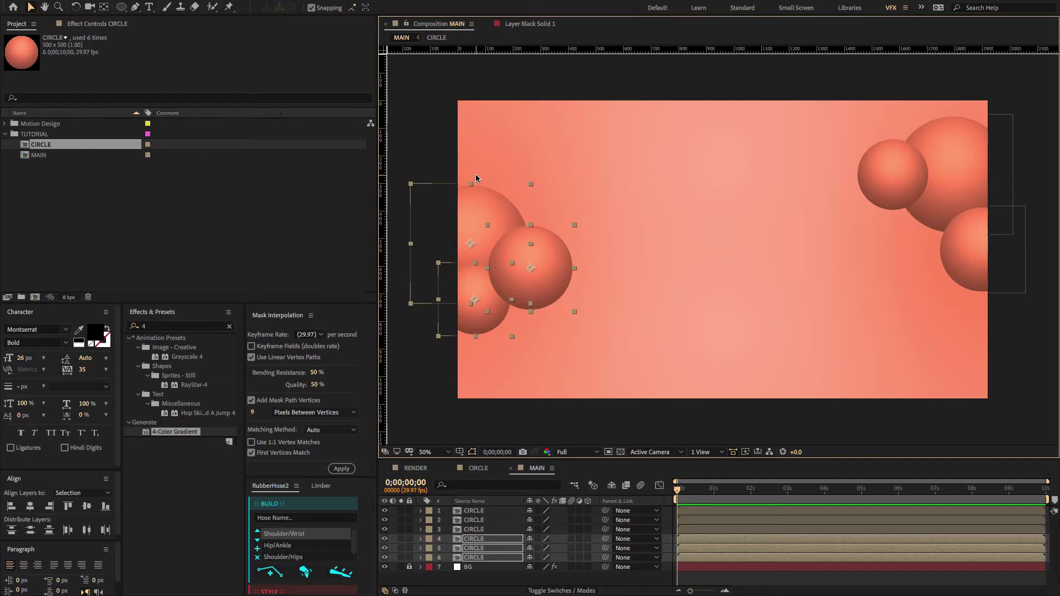
- Nudge the small circle of the right cluster slightly to the right
click(887, 185)
key(shift+Right)
click(627, 582)
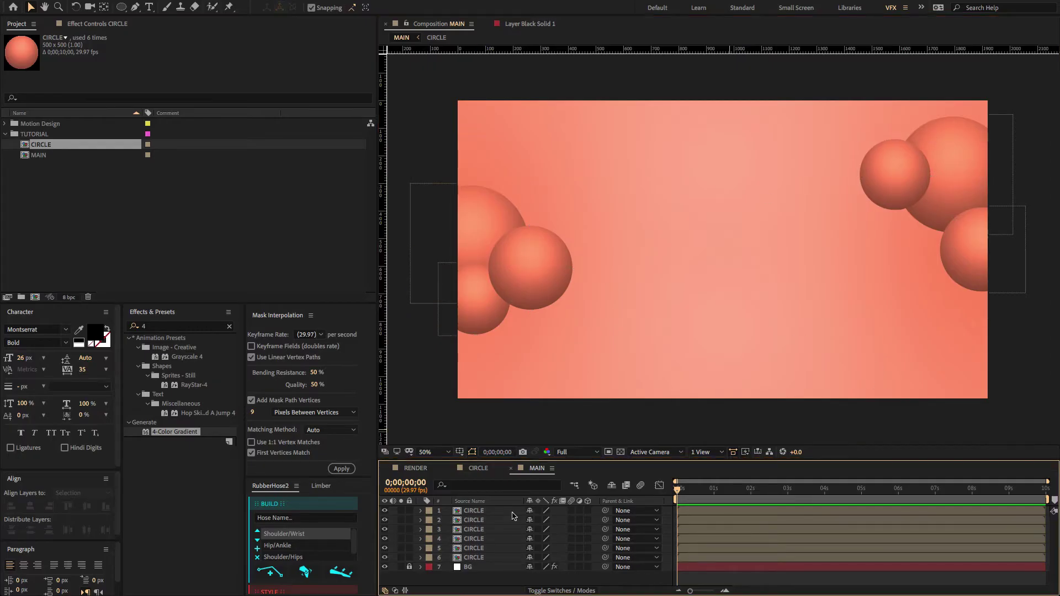
- Add Position keyframes to all six circle layers and shift these keyframes to 2 seconds
click(490, 557)
shift+click(489, 511)
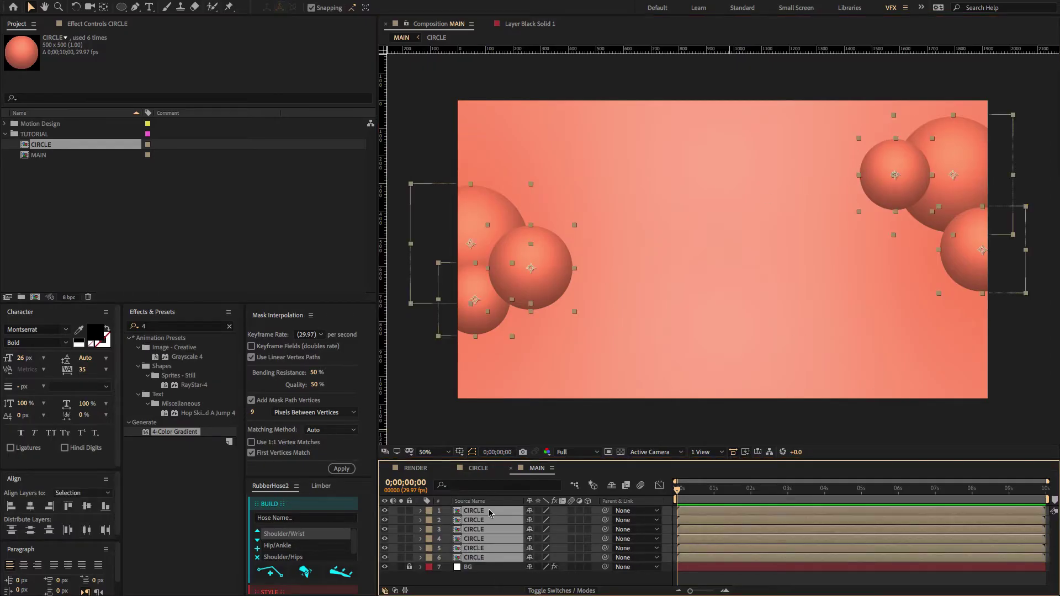
key(p)
click(448, 525)
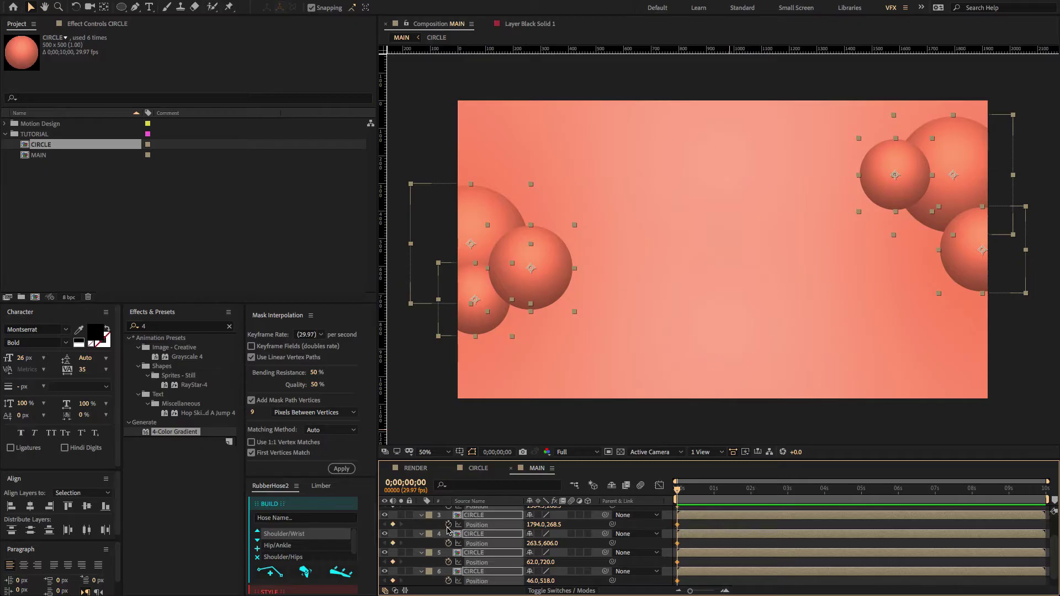
scroll(690, 518, up, 2)
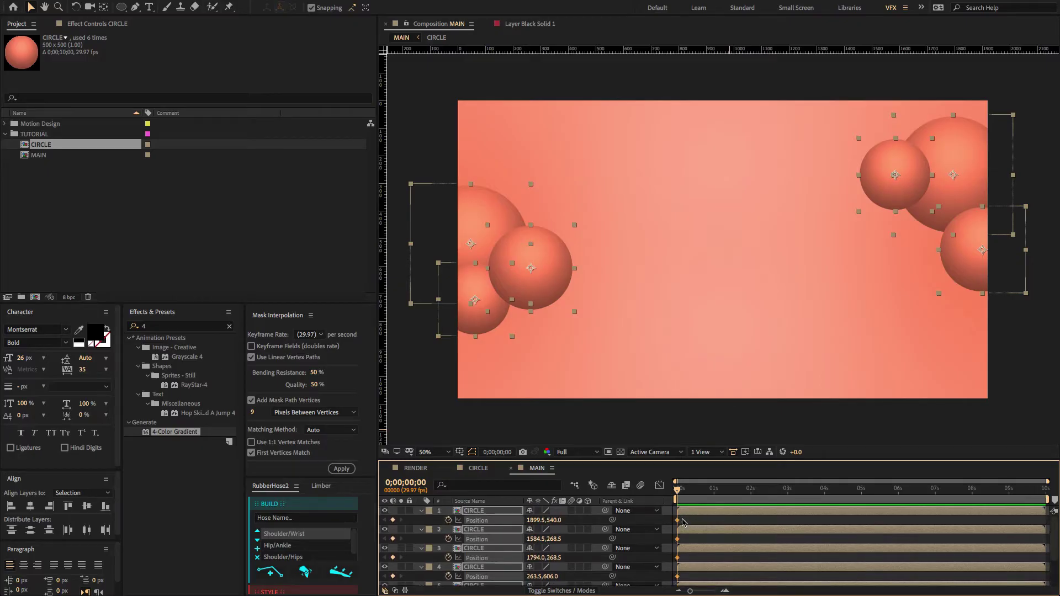
drag(678, 521, 750, 521)
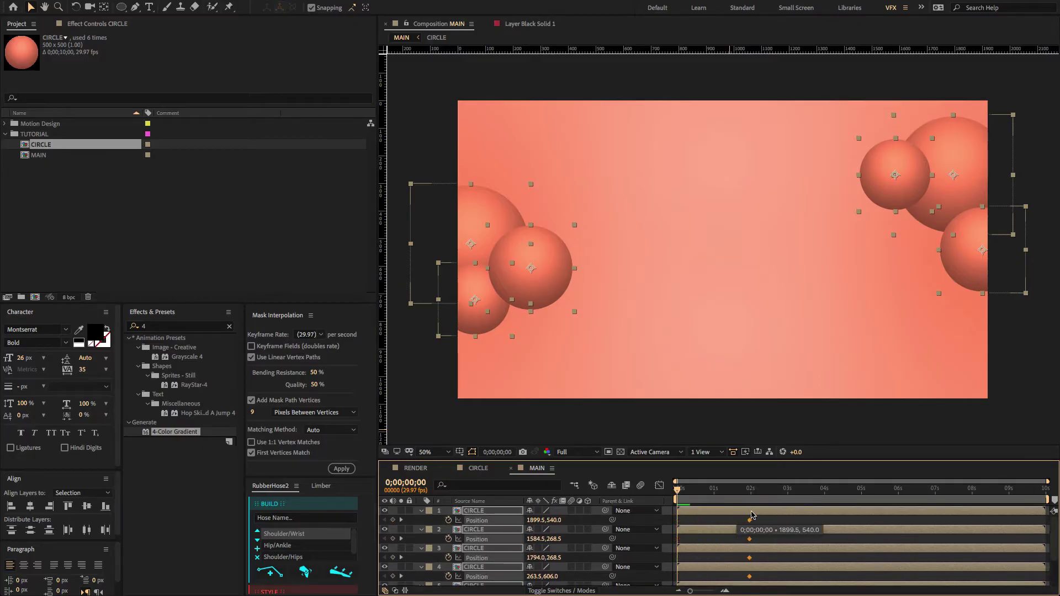
- At 0 seconds, lower the Position of all six circles by 1090 px, below the frame, and show the keyframes in the Graph Editor
drag(554, 520, 658, 491)
drag(775, 521, 647, 592)
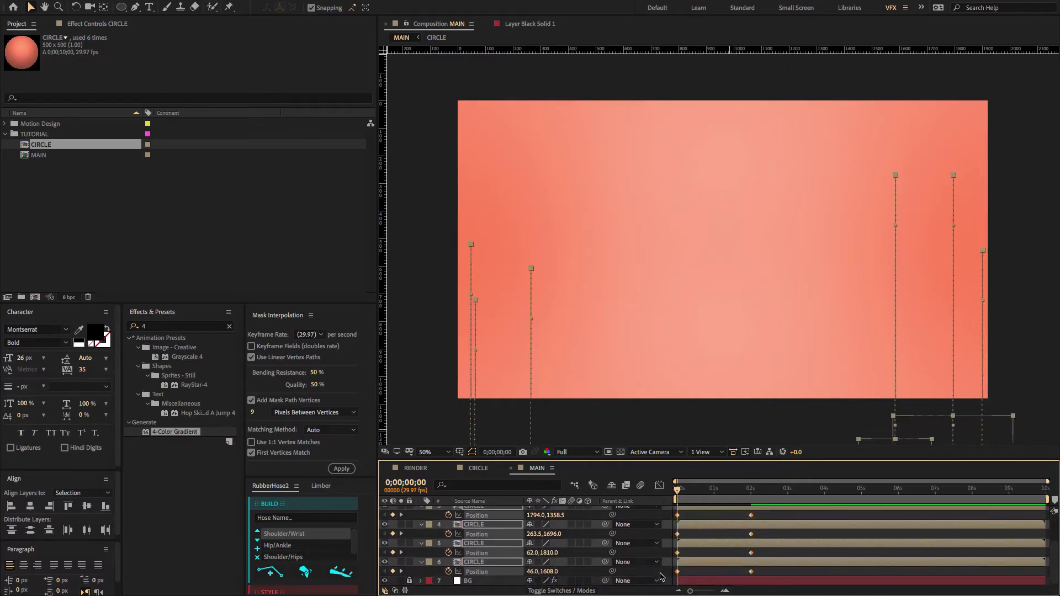
click(659, 485)
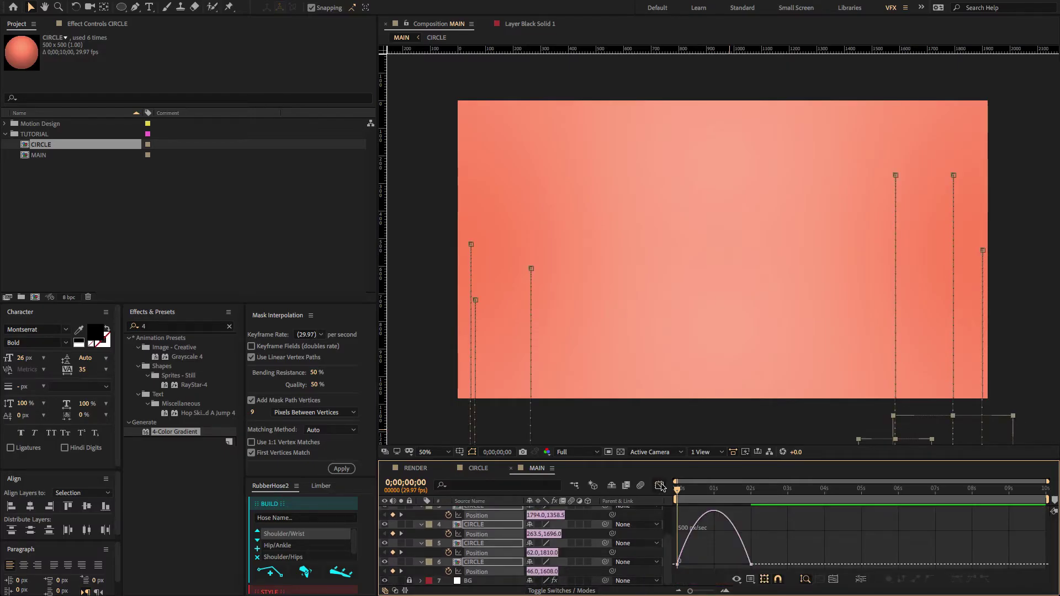
- Reshape the circles' Position speed graph into a fast start with a long ease-out, preview the motion and close the Graph Editor
drag(772, 550, 679, 563)
key(space)
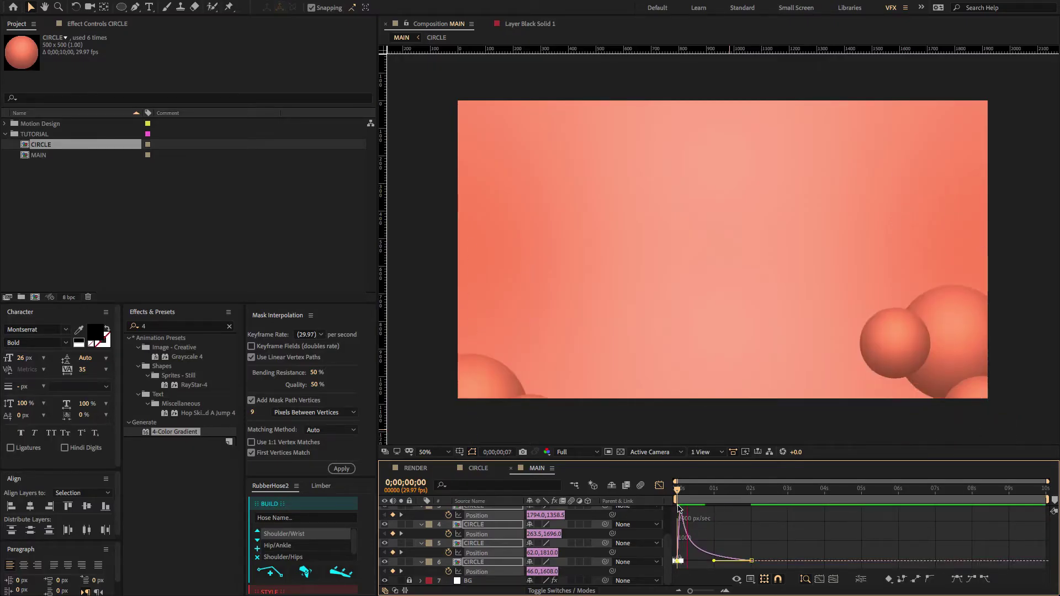
drag(658, 497, 658, 498)
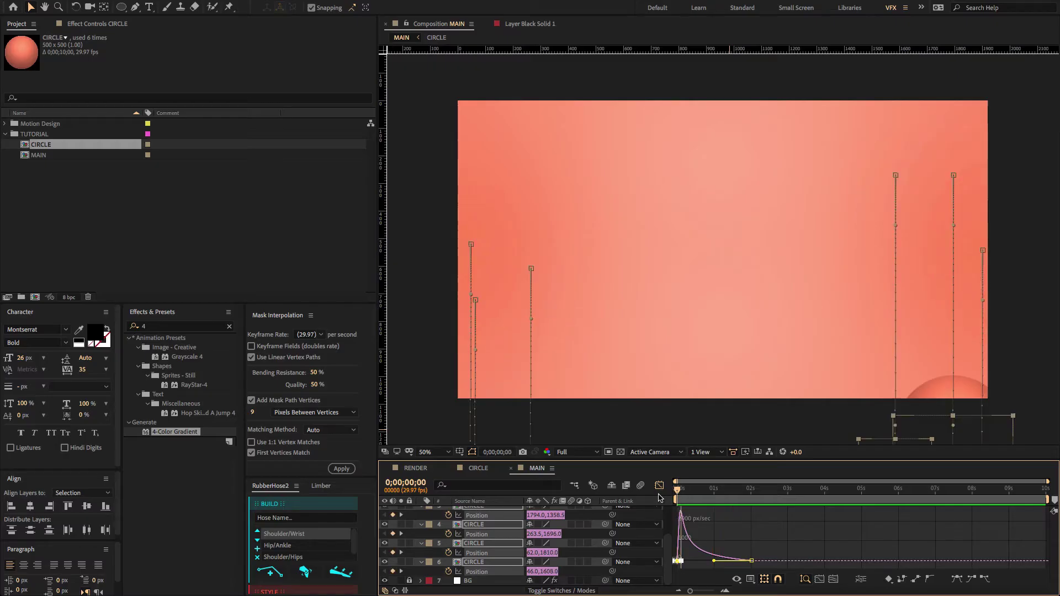
key(space)
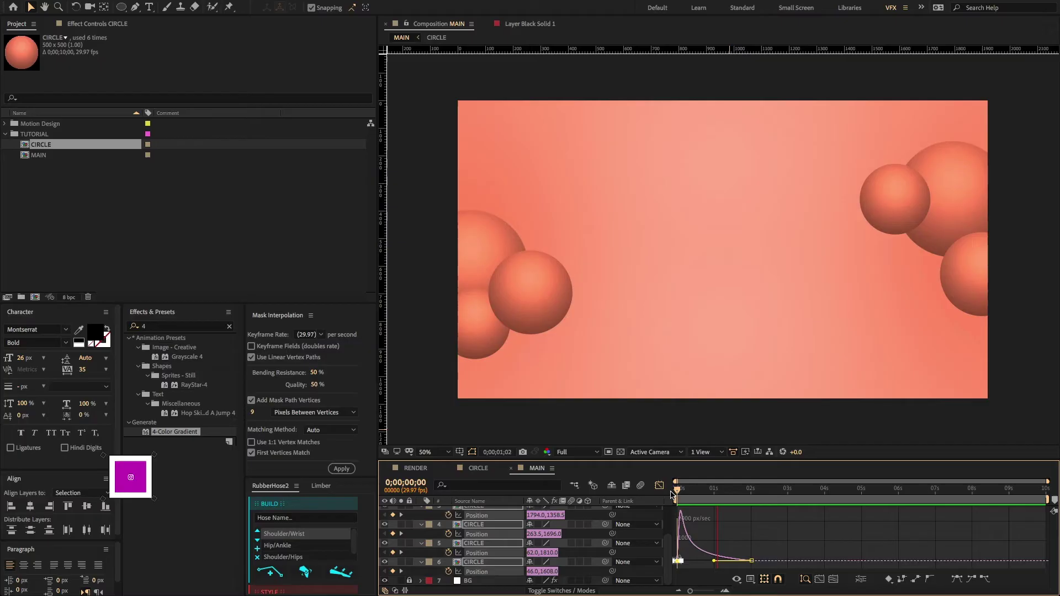
key(space)
click(660, 486)
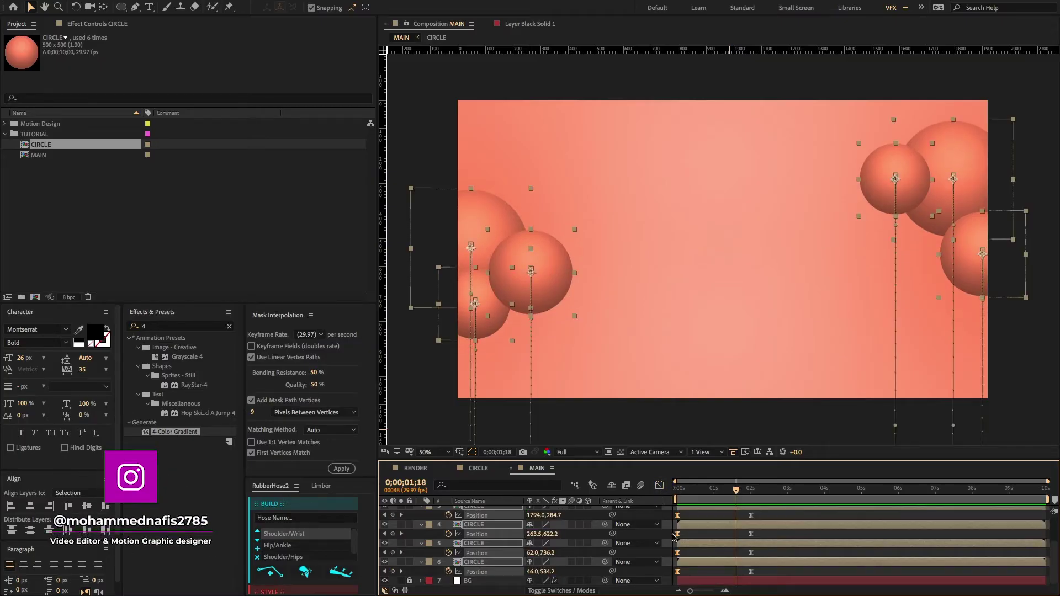
- Collapse the circle layers' properties, stagger their layer bars in time so the spheres rise one after another, and preview the animation
key(u)
click(609, 582)
drag(697, 549, 737, 533)
drag(713, 520, 766, 514)
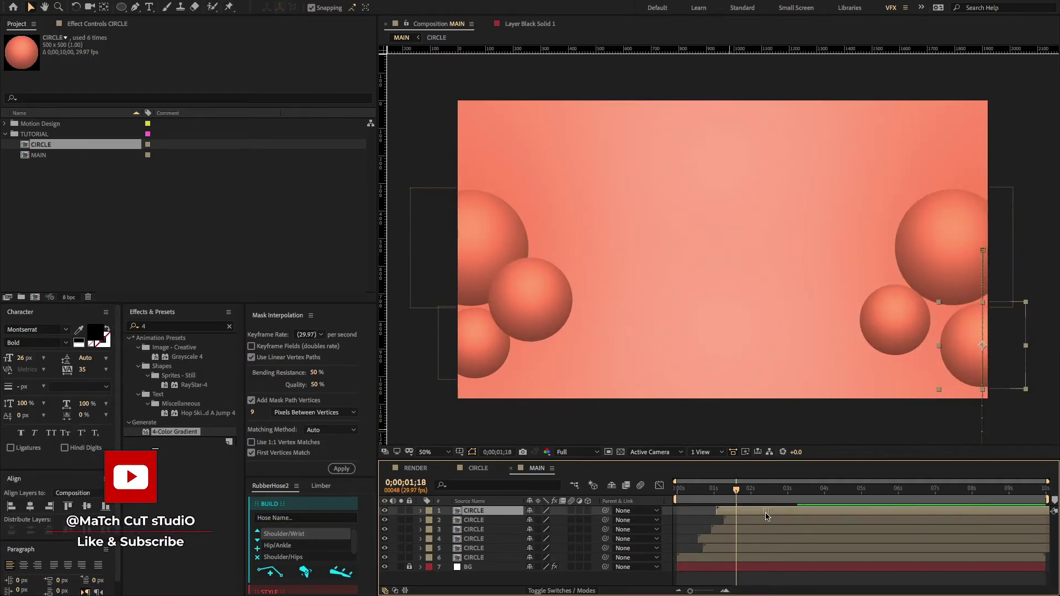
key(space)
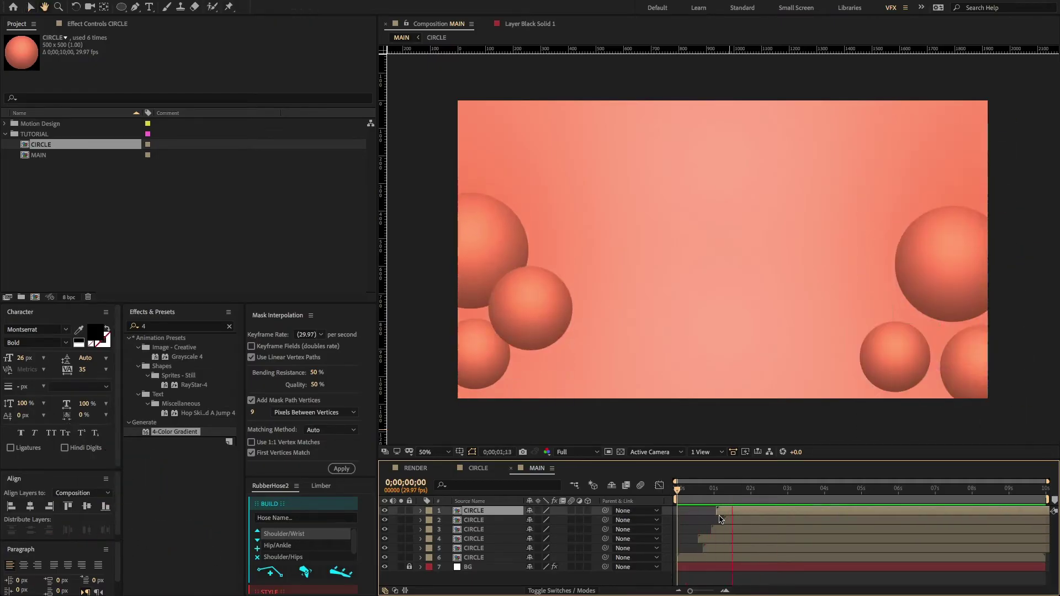
key(space)
- Shift the three circle layers of the right cluster earlier together, keeping their stagger, and preview the animation
shift+click(732, 528)
drag(733, 519, 676, 492)
key(space)
drag(718, 520, 707, 520)
key(space)
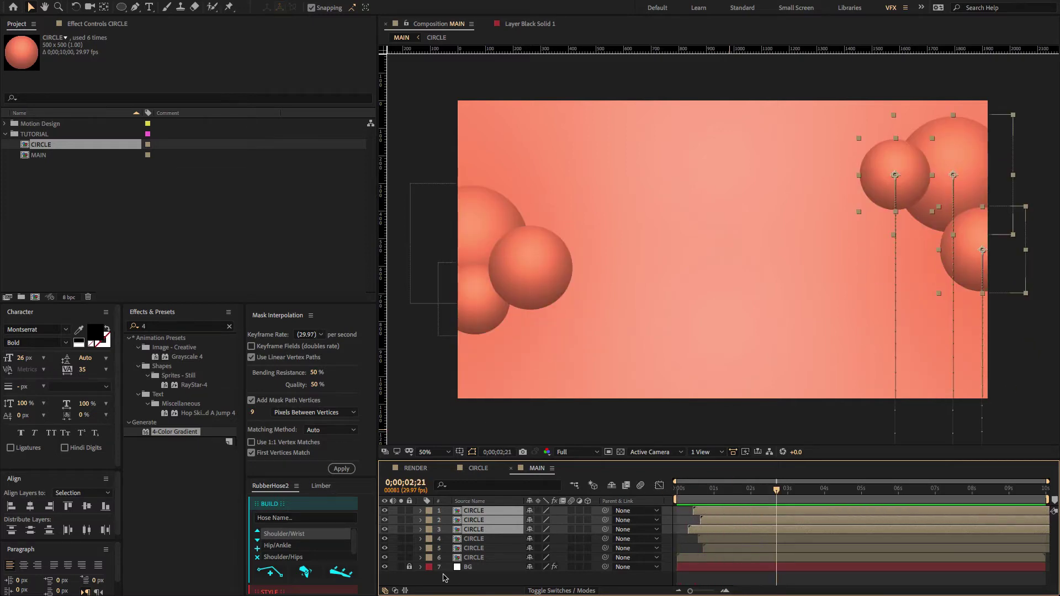
click(505, 584)
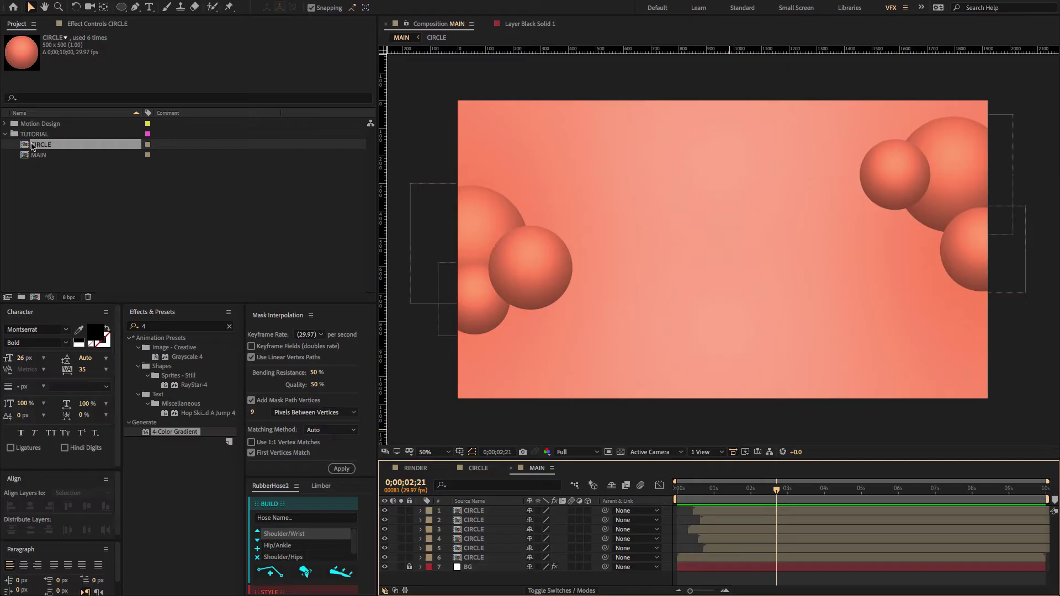
- Add watch 2.png and smart watch.png from the Motion Design ASSETS folder to the MAIN composition
click(4, 124)
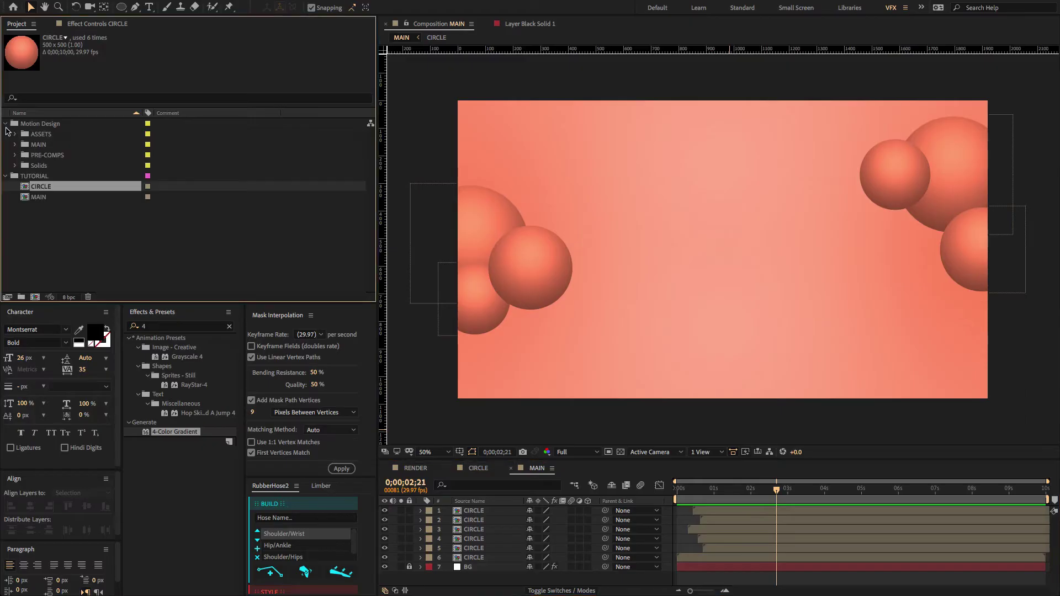
click(15, 156)
click(16, 155)
click(15, 134)
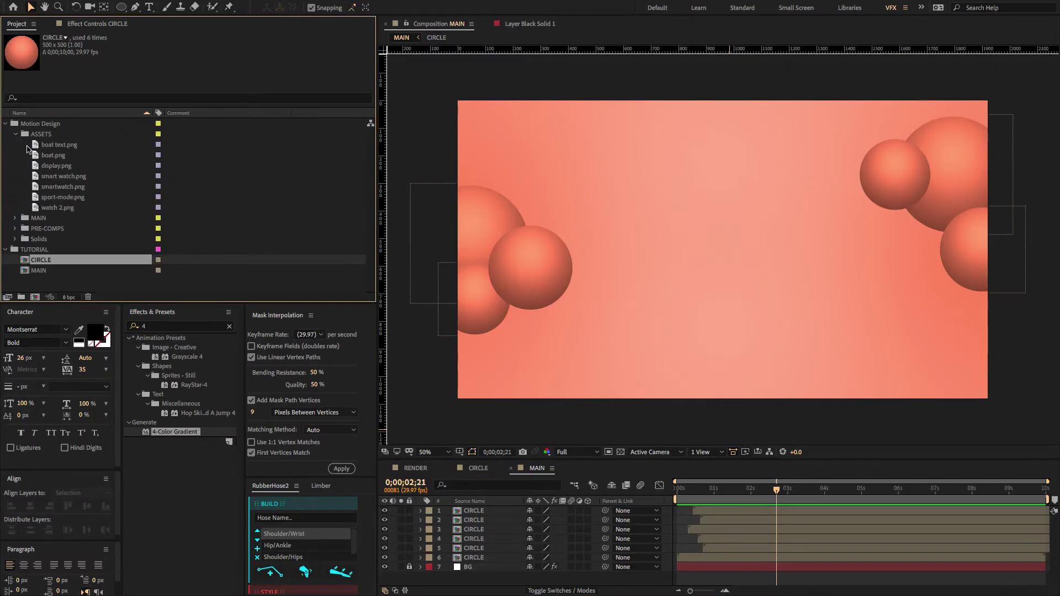
click(45, 198)
click(48, 209)
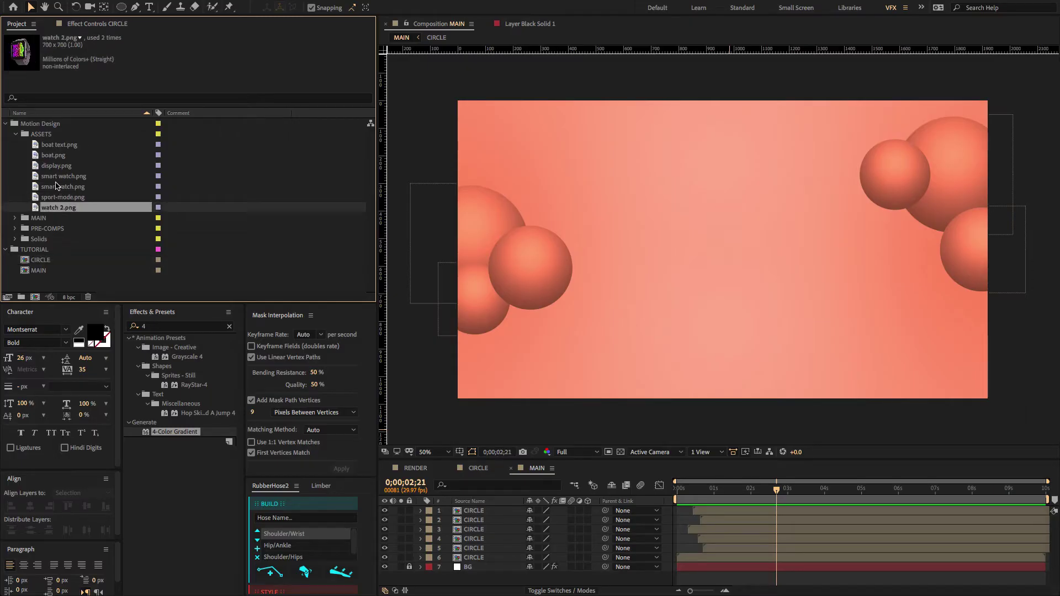
drag(54, 212, 684, 249)
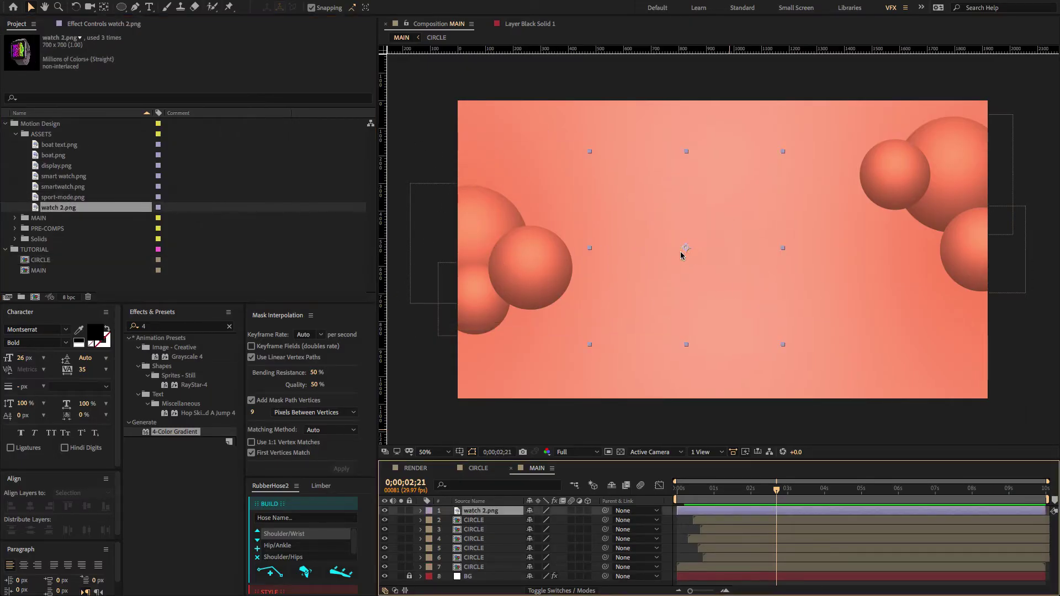
click(80, 186)
drag(78, 177, 745, 232)
drag(746, 231, 787, 253)
- Centre both watch image layers horizontally and vertically in the composition
click(31, 506)
click(87, 508)
click(479, 520)
click(30, 507)
click(87, 507)
- Return to 0 seconds and show the Position and Rotation properties of both watch layers
shift+click(488, 511)
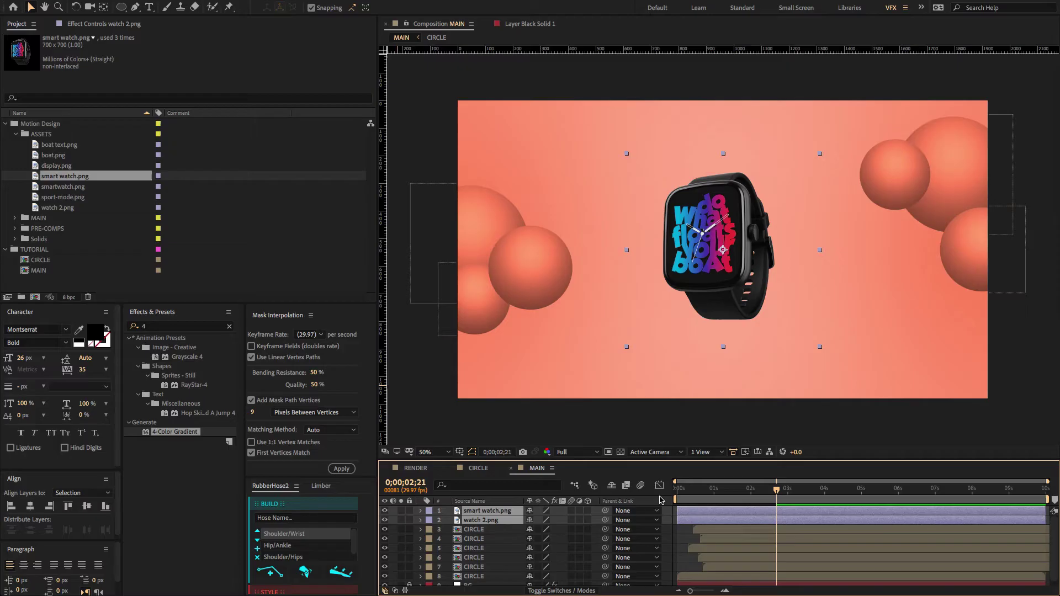
key(Home)
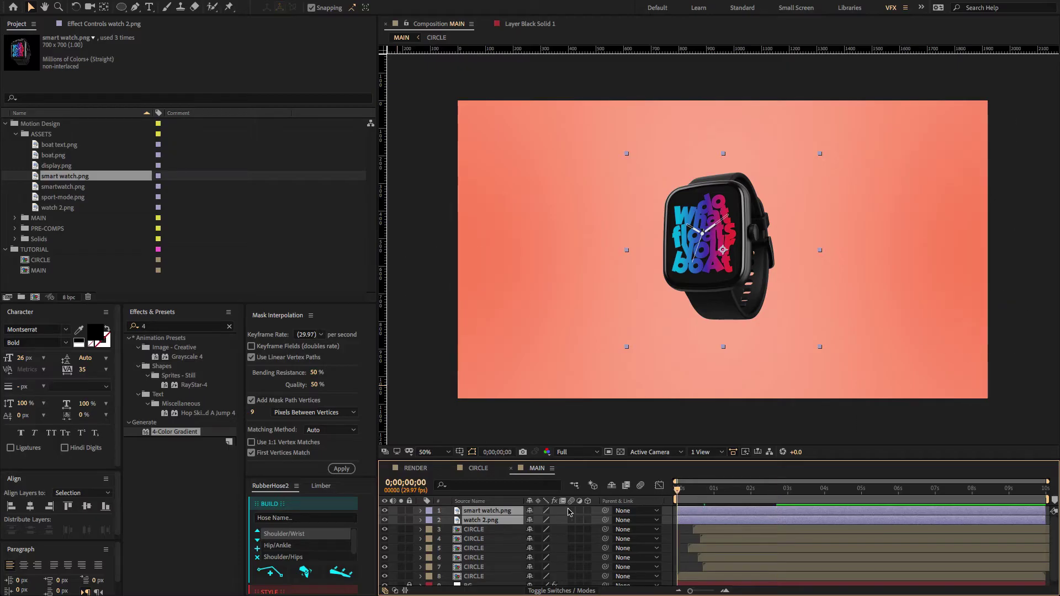
key(p)
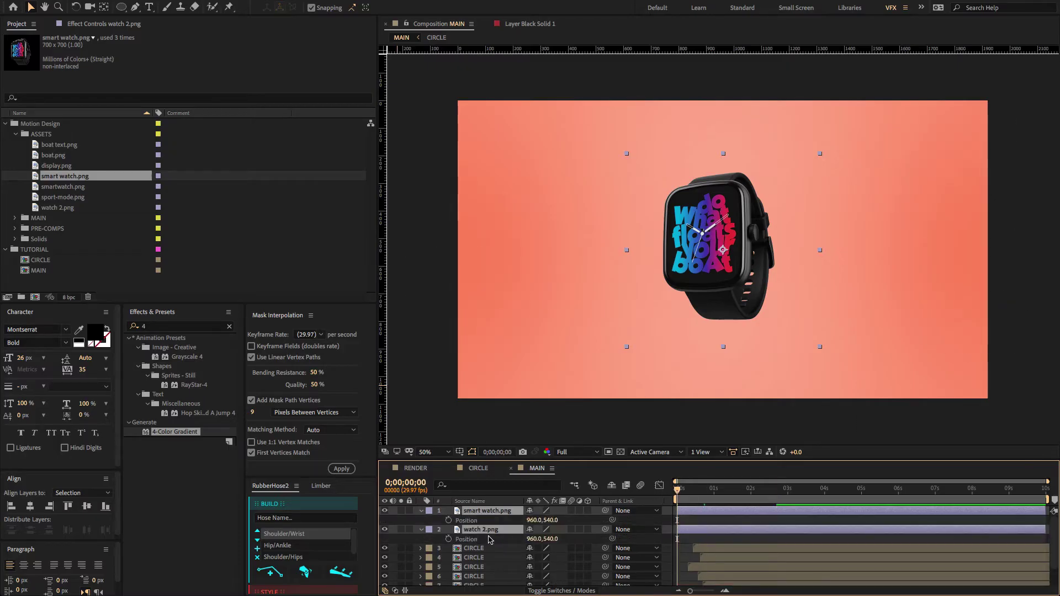
key(shift+r)
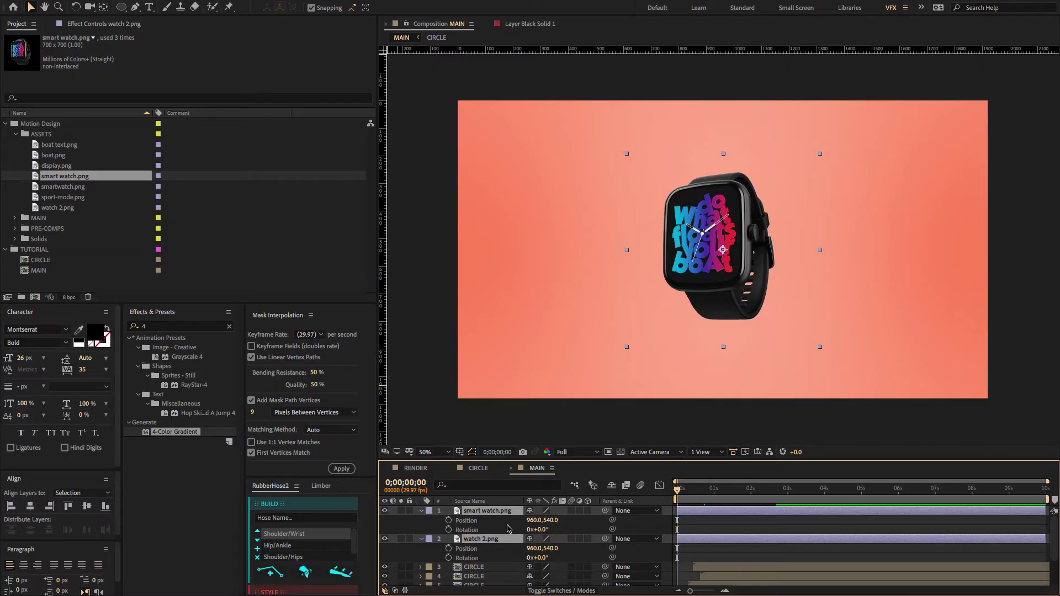
- Move the anchor point of each watch layer to the bottom centre of its bounding box with the Pan Behind tool
click(103, 7)
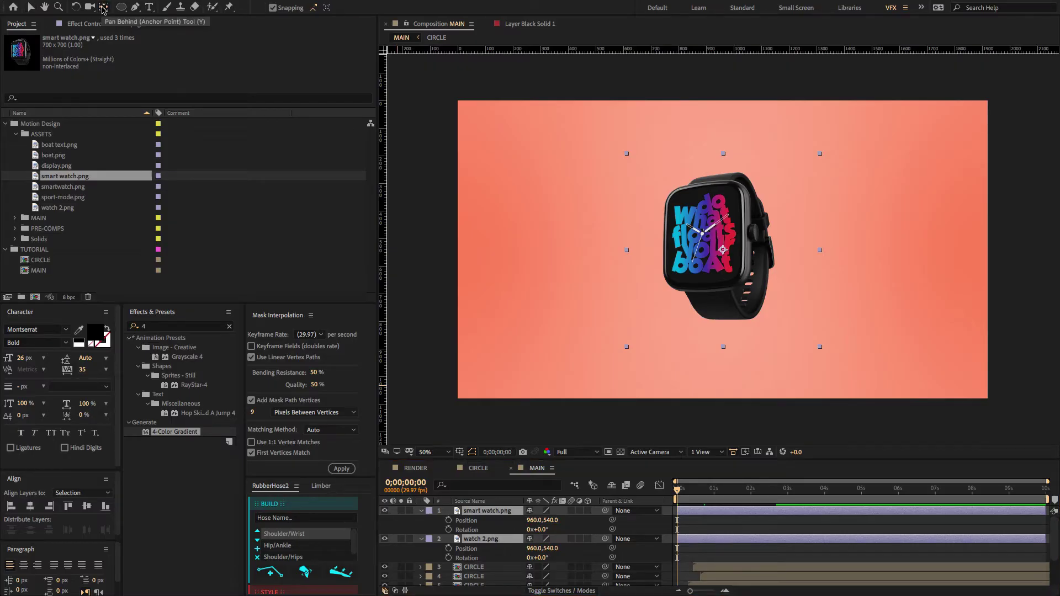
drag(722, 250, 718, 332)
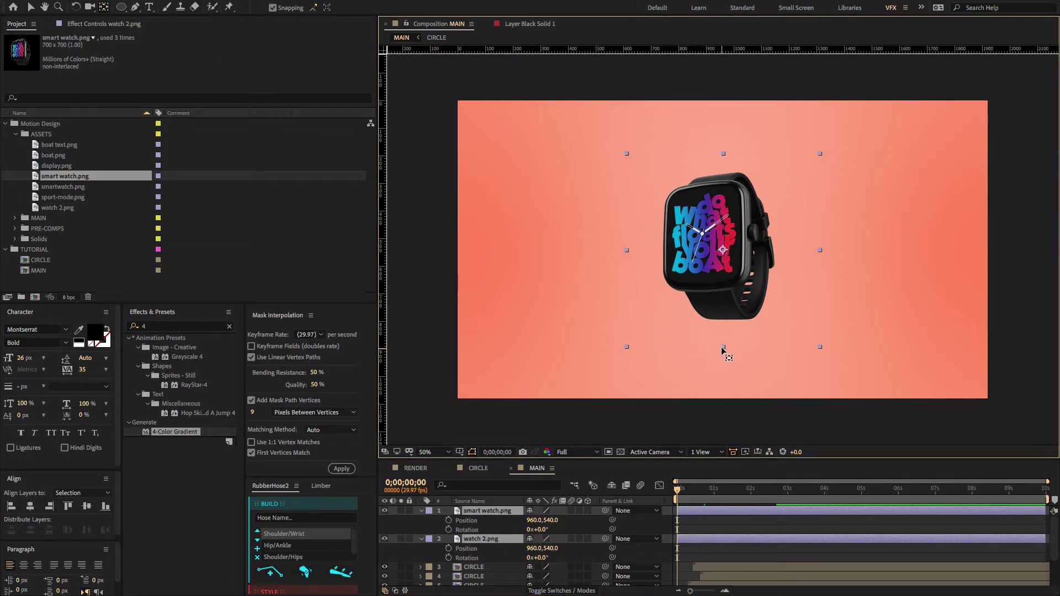
ctrl+click(507, 536)
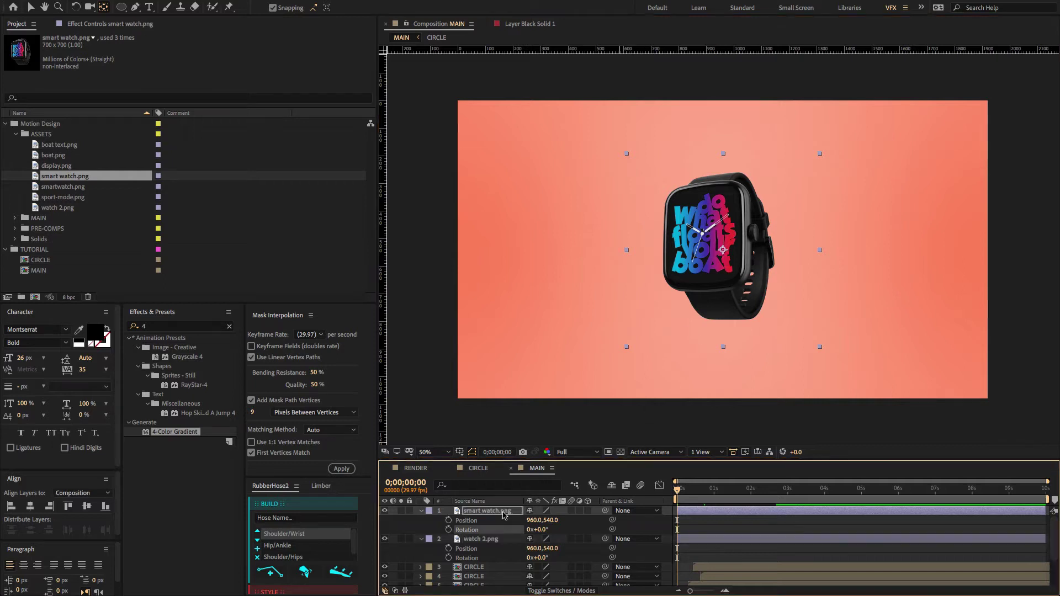
drag(722, 250, 723, 347)
click(508, 541)
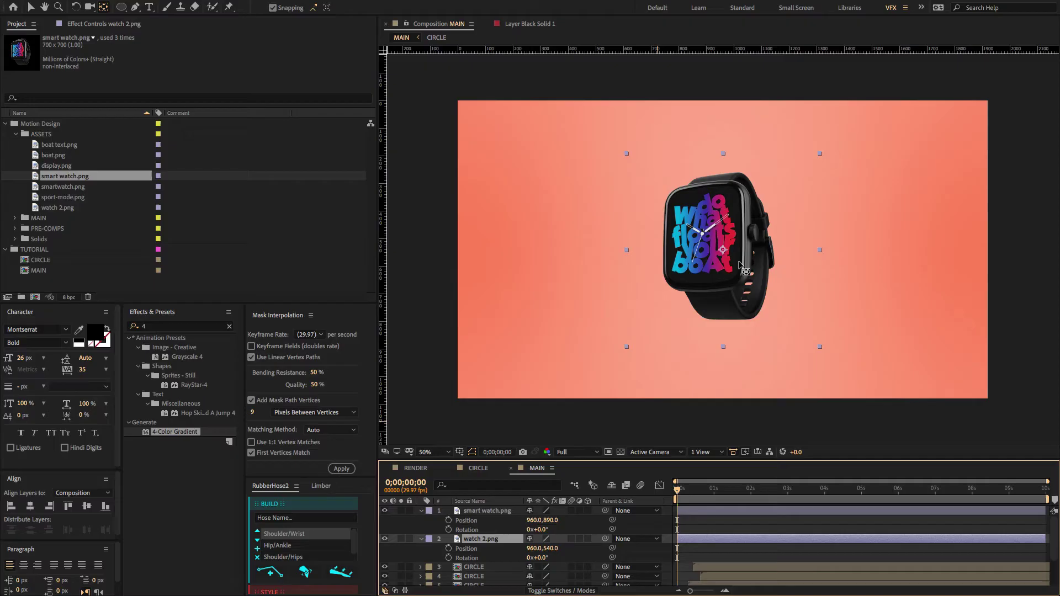
drag(723, 250, 722, 348)
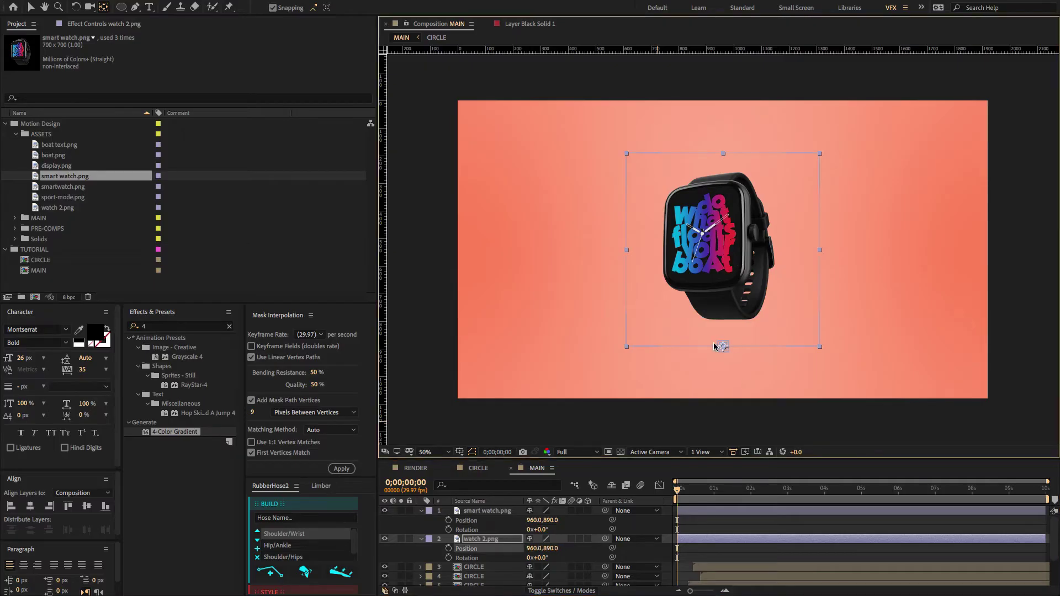
- Add Position and Rotation keyframes to both watch layers and shift these keyframes to 2 seconds
shift+click(491, 511)
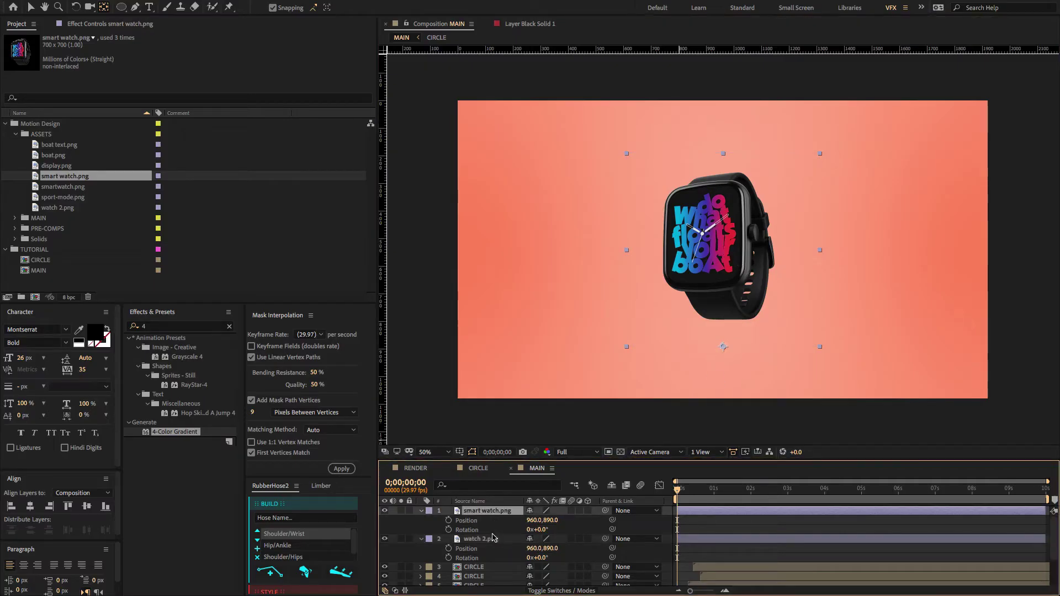
click(449, 520)
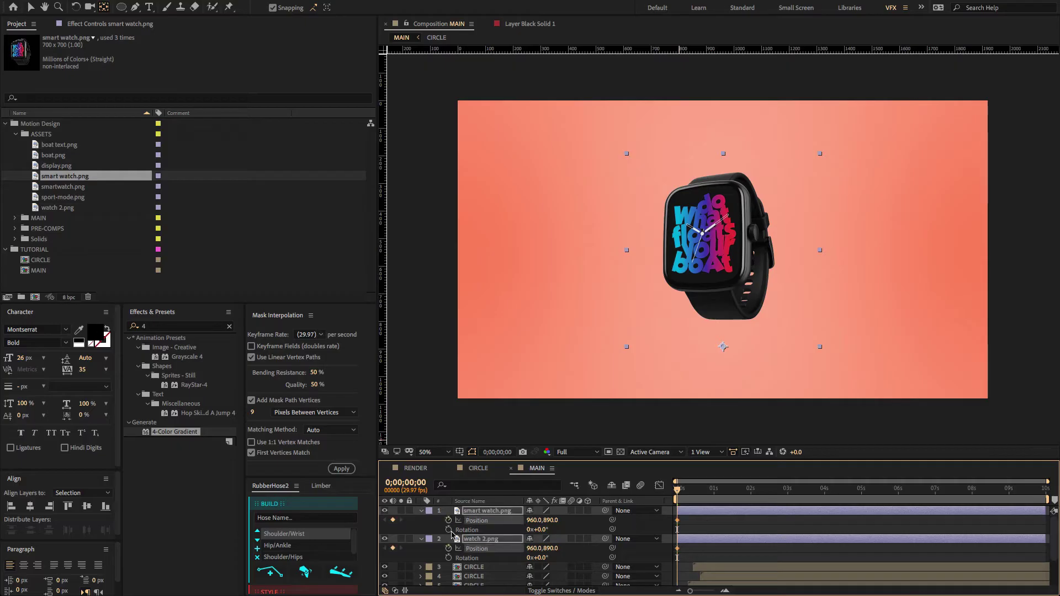
click(449, 529)
drag(695, 522, 751, 560)
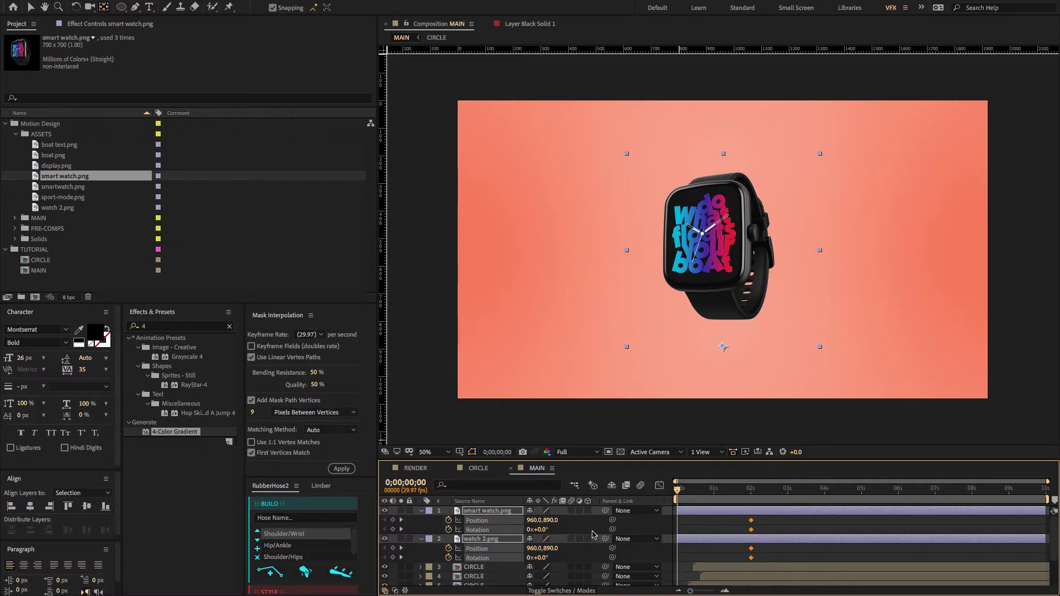
- At 0 seconds, set both watch layers' Rotation to -45° and lower their Position to 960, 2070, below the frame
click(543, 557)
text(-45)
key(Return)
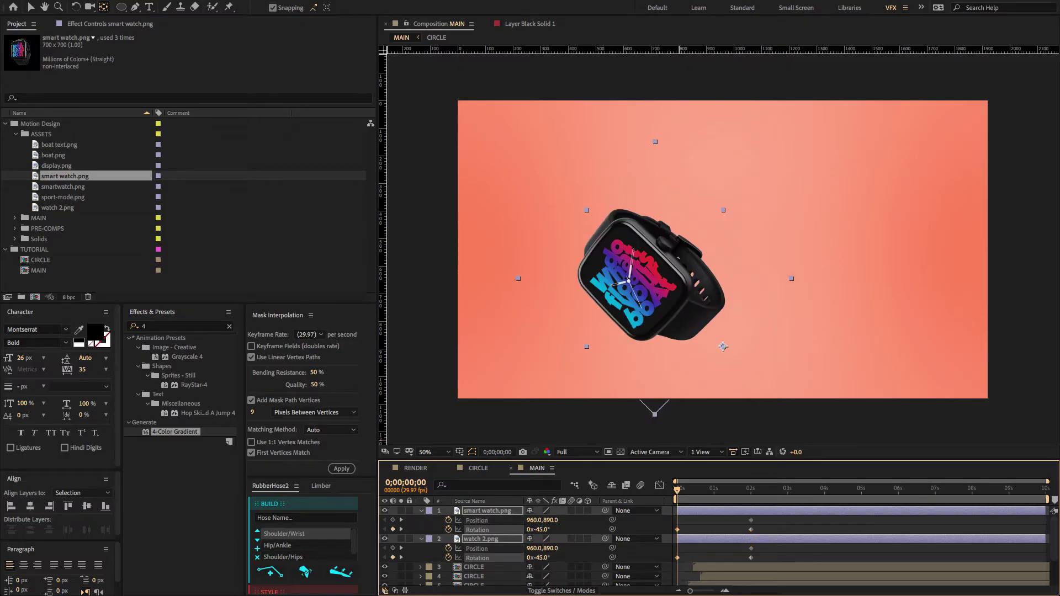
drag(551, 520, 640, 496)
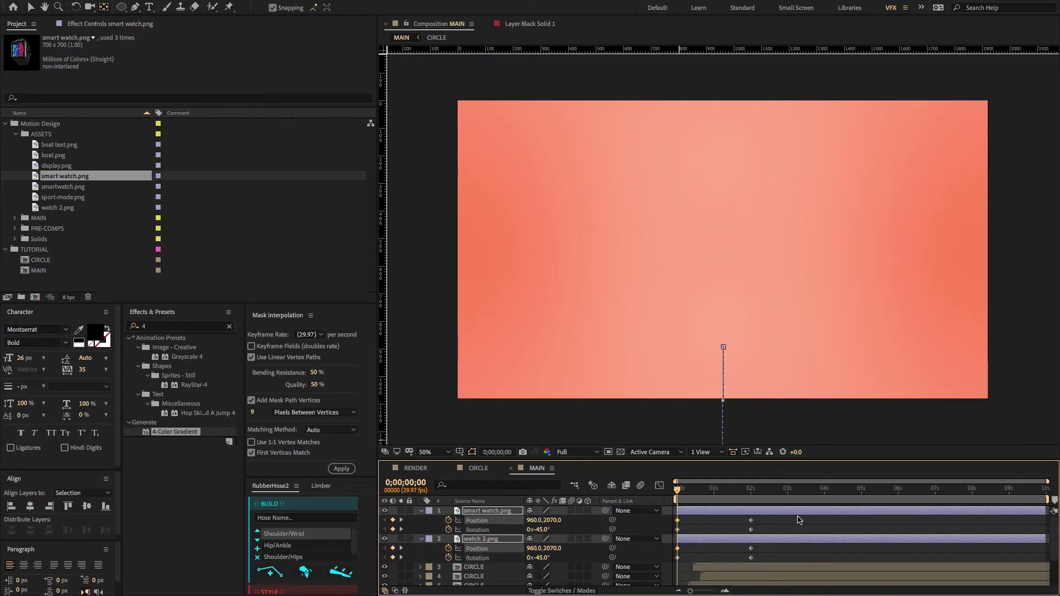
- Easy-ease all watch keyframes, reshape their speed graph into a fast start with a long ease-out, and preview the animation
drag(798, 519, 668, 562)
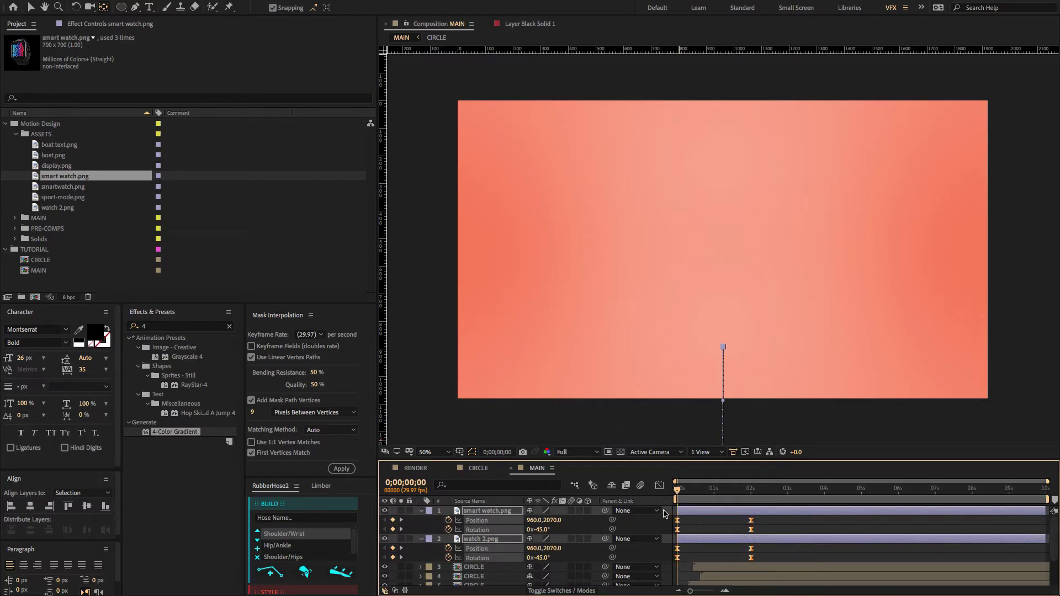
click(659, 485)
drag(758, 558, 681, 562)
key(space)
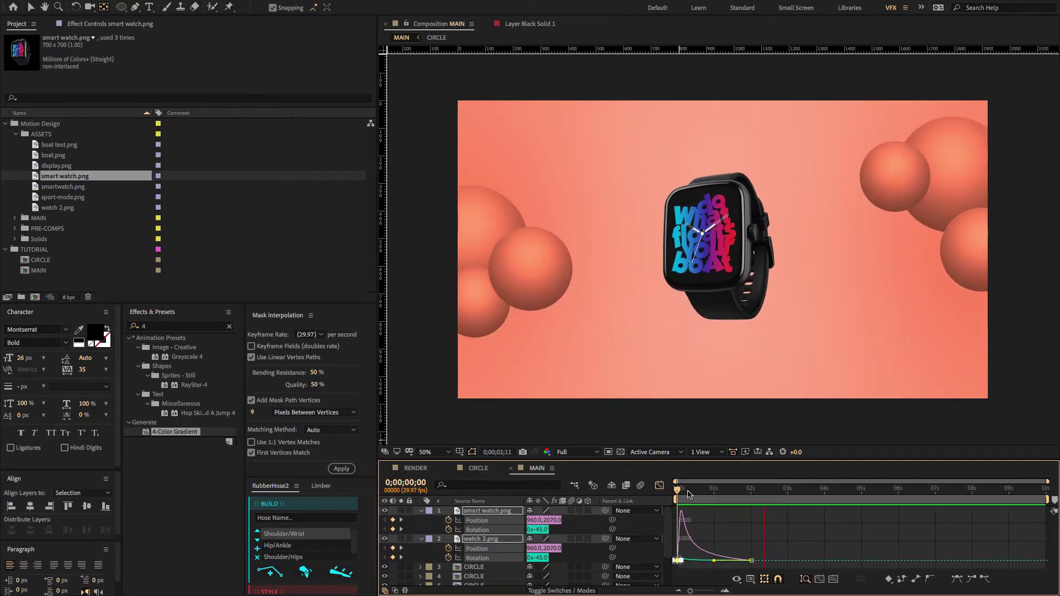
key(space)
- Move the current time to 2 seconds, close the Graph Editor and collapse the properties of all layers
drag(692, 491, 751, 492)
key(ctrl+a)
key(u)
click(661, 486)
key(u)
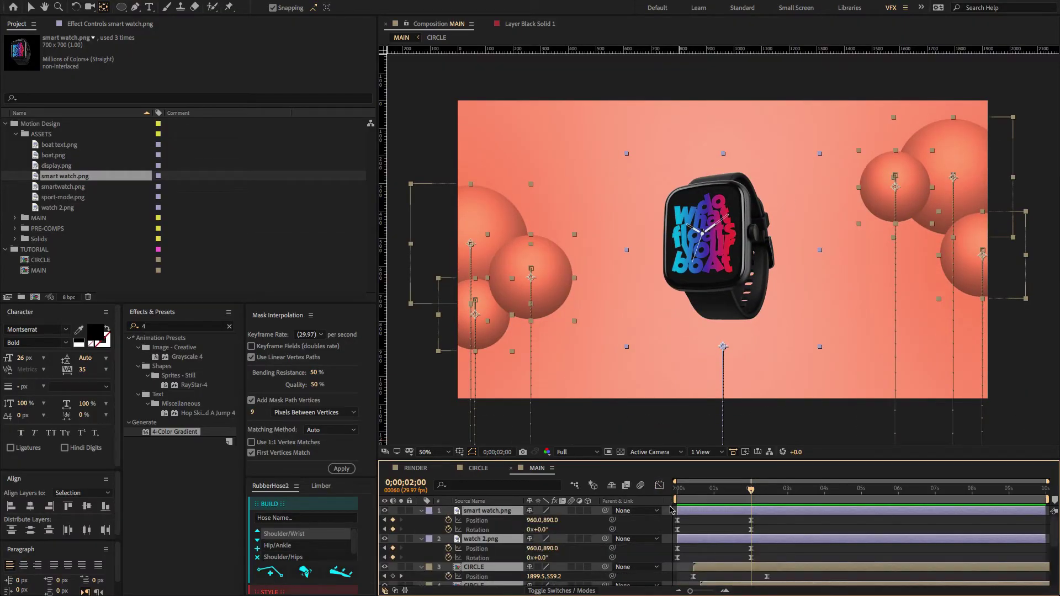
key(u)
key(ctrl+shift+a)
- Add Rotation keyframes to both watch layers at 0;00;02;01, and move the current time to 3 seconds
click(518, 521)
shift+click(517, 511)
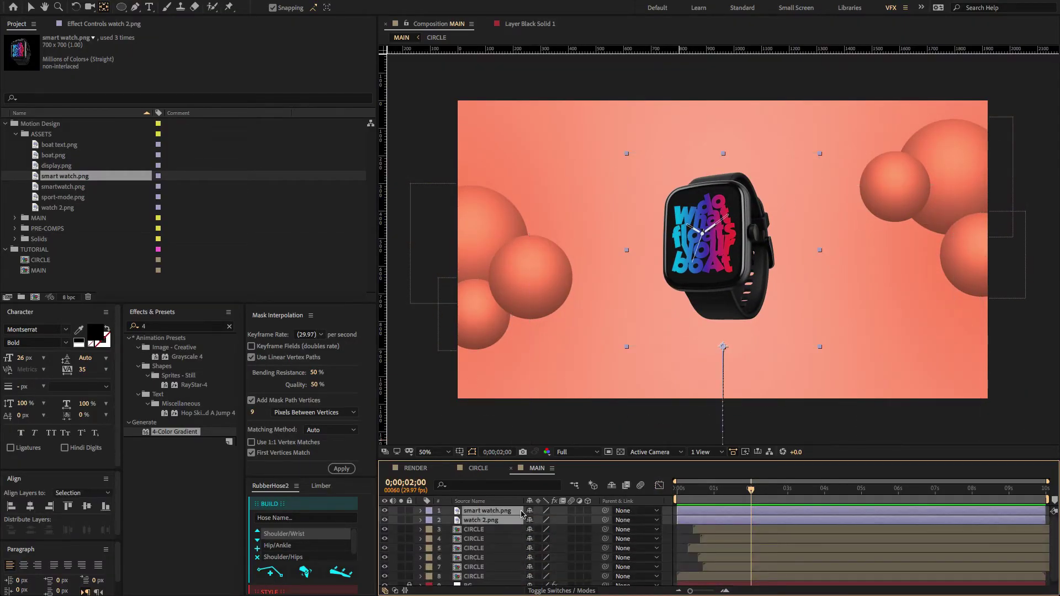
key(u)
key(Page_Down)
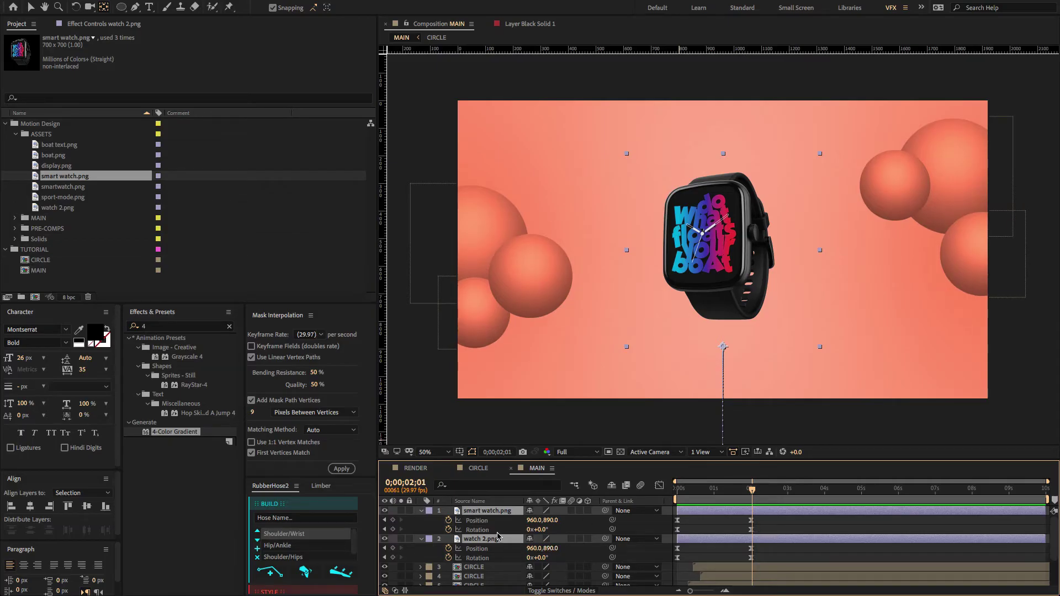
key(equal)
key(equal)
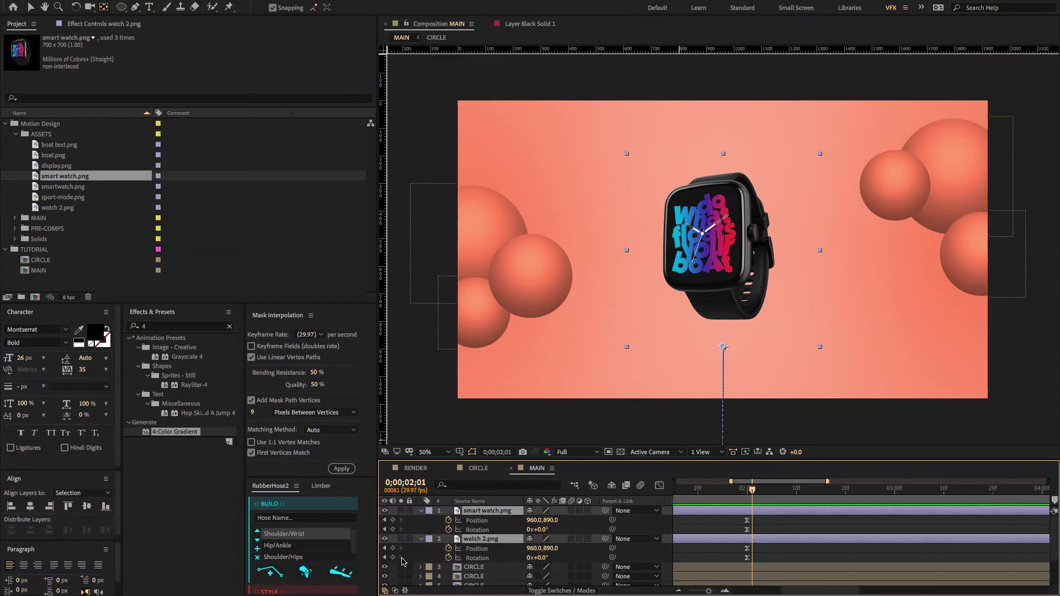
click(393, 558)
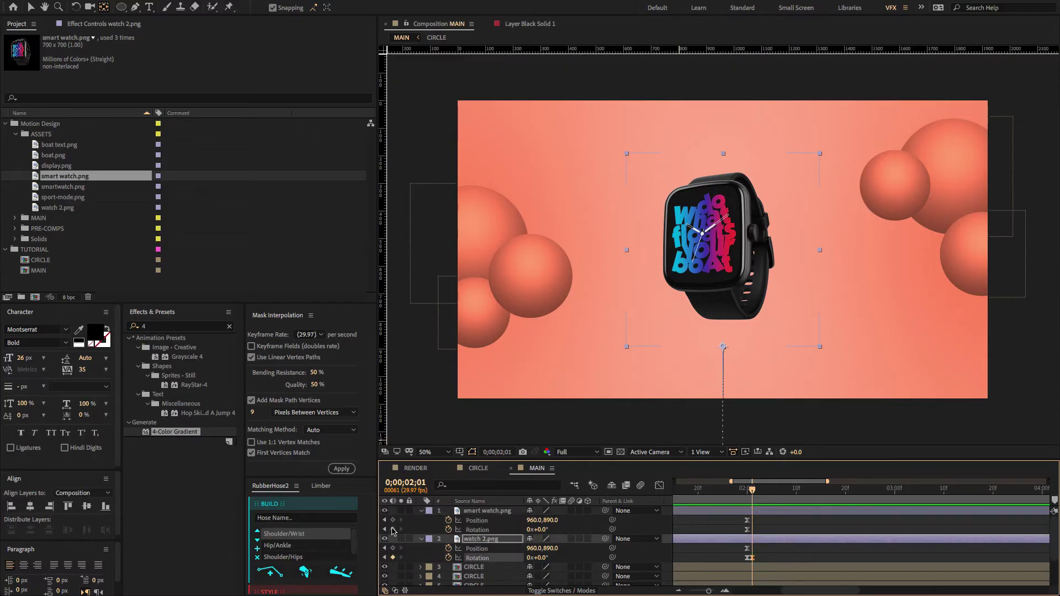
click(393, 530)
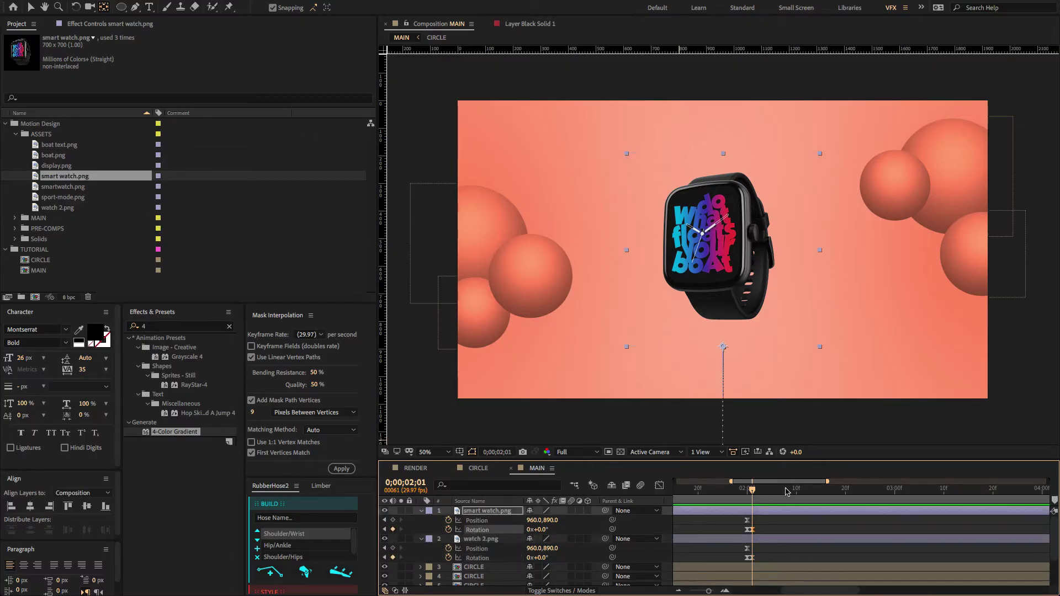
drag(754, 493, 896, 500)
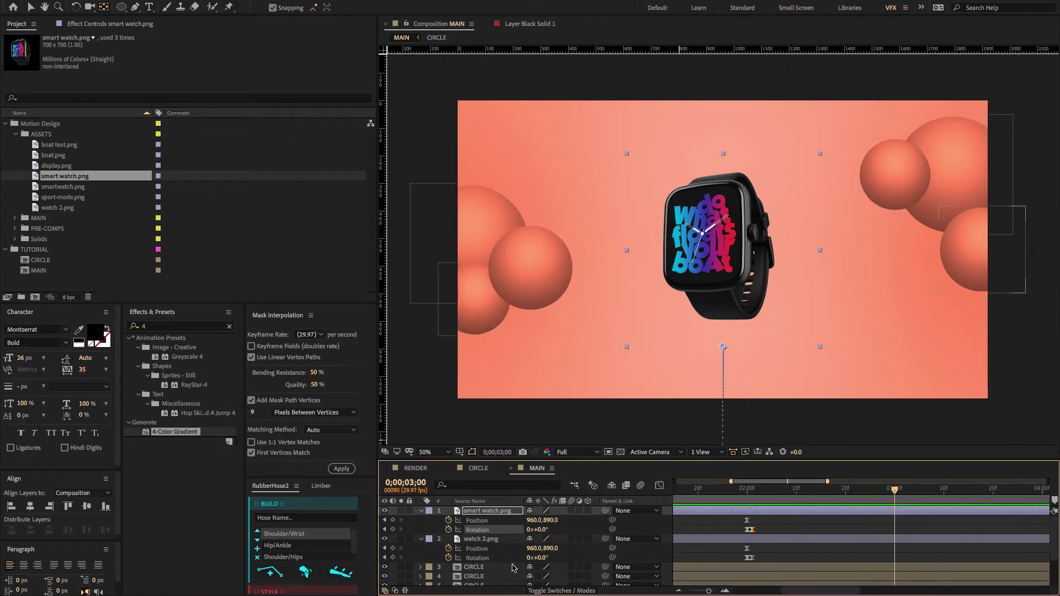
- At 3 seconds, set the watch 2.png layer's Rotation to -20° and the smart watch.png layer's Rotation to +20°
drag(552, 522, 553, 530)
key(ctrl+z)
click(542, 558)
text(-21)
key(Return)
click(542, 558)
text(-20)
key(Return)
click(542, 530)
text(-20)
key(Return)
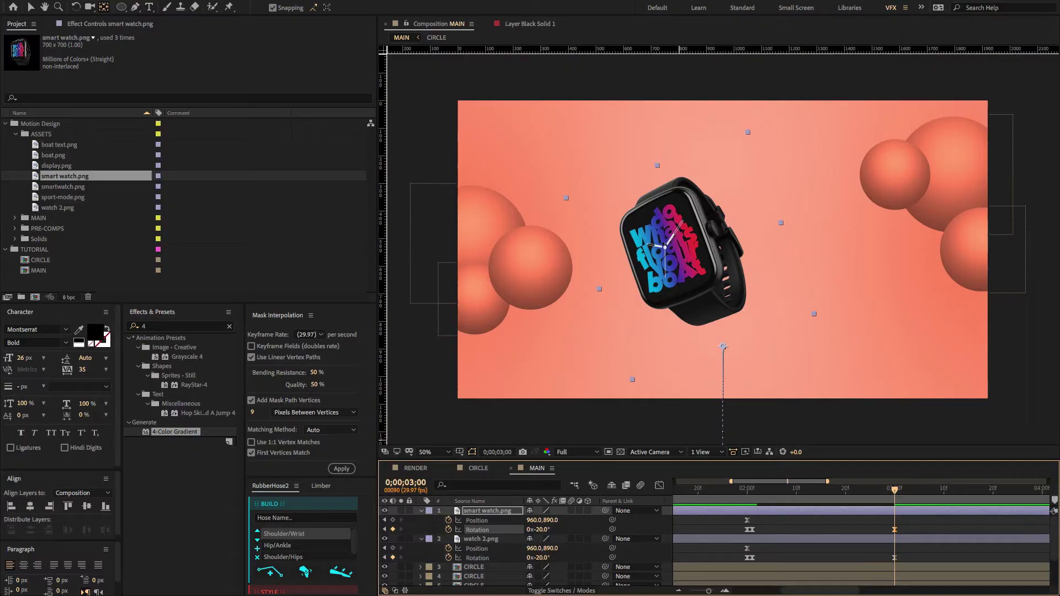
key(Return)
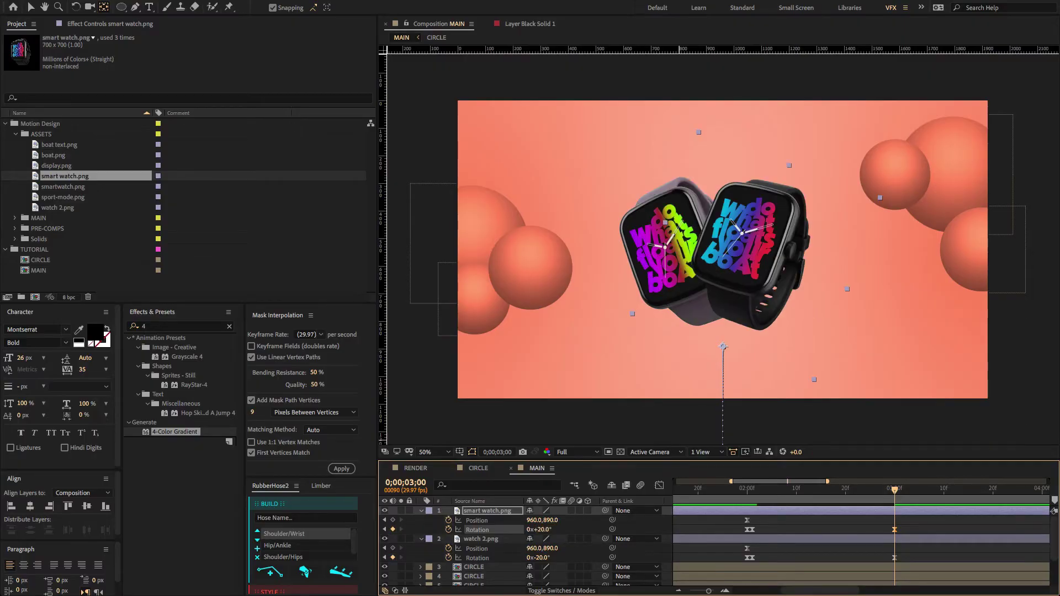
- Reshape the speed graph of both watches' last two Rotation keyframes into a fast start with a long ease-out
drag(911, 526, 885, 564)
drag(759, 551, 750, 566)
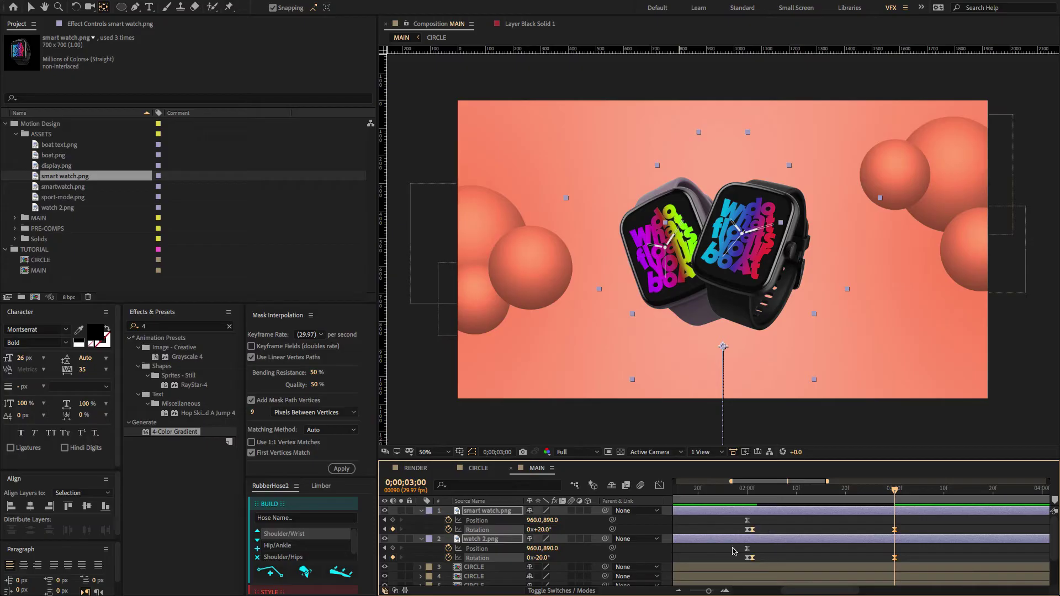
click(659, 486)
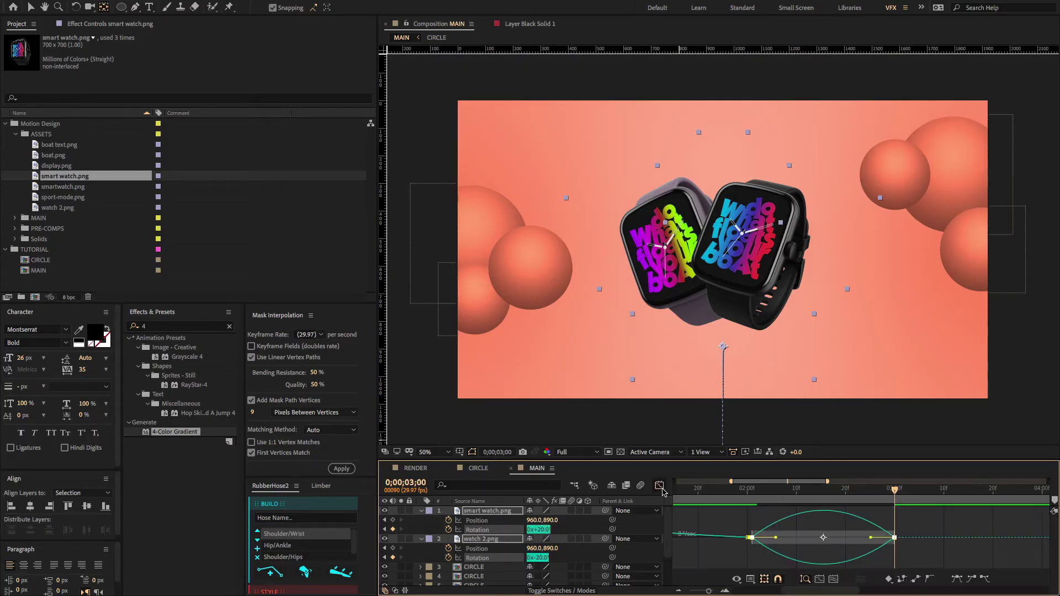
drag(836, 574, 833, 573)
drag(871, 537, 751, 538)
- Preview the watches' spreading rotation and the whole animation from the start, and return the current time to 3 seconds
click(737, 491)
key(space)
key(space)
key(k)
click(732, 493)
key(space)
key(minus)
key(minus)
click(676, 490)
key(space)
click(787, 492)
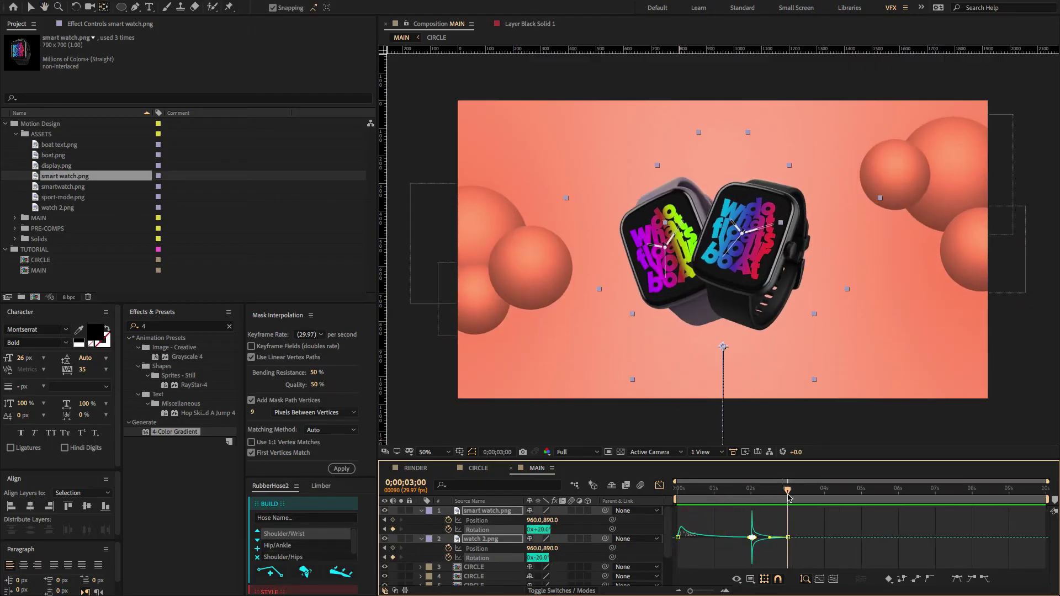
- Collapse all layer properties, close the Graph Editor and pre-compose the two watch layers as WATCH
key(ctrl+a)
key(u)
click(658, 487)
click(687, 538)
click(500, 520)
shift+click(500, 511)
right_click(501, 513)
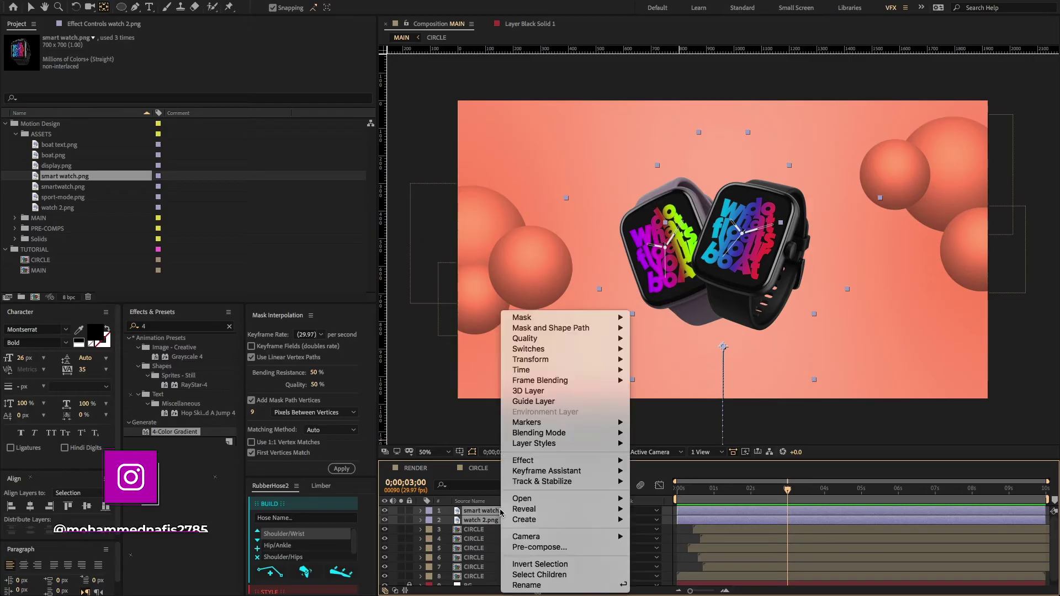
click(524, 548)
text(WATCH)
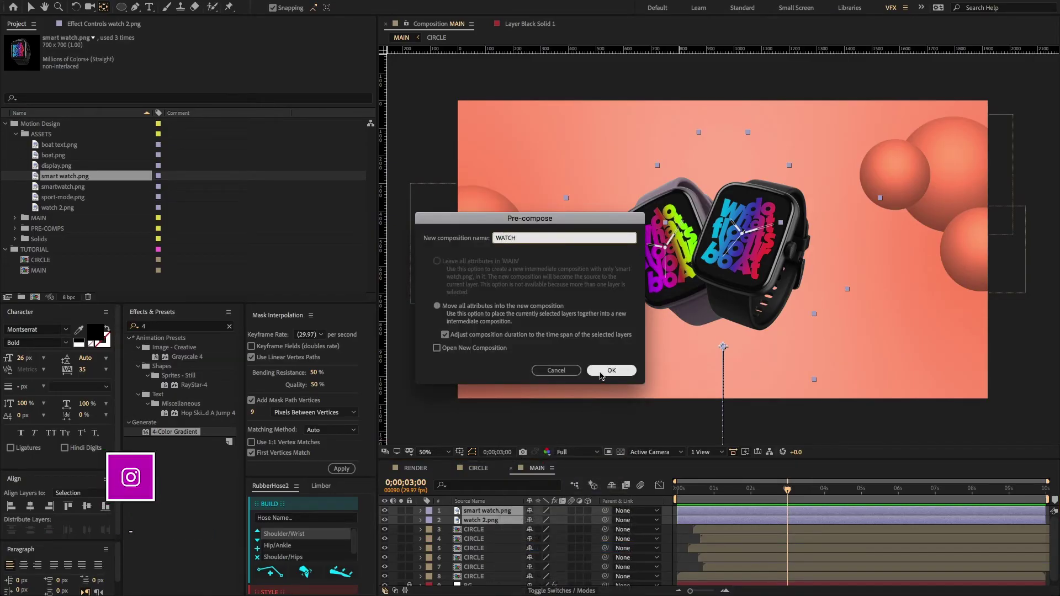
key(Return)
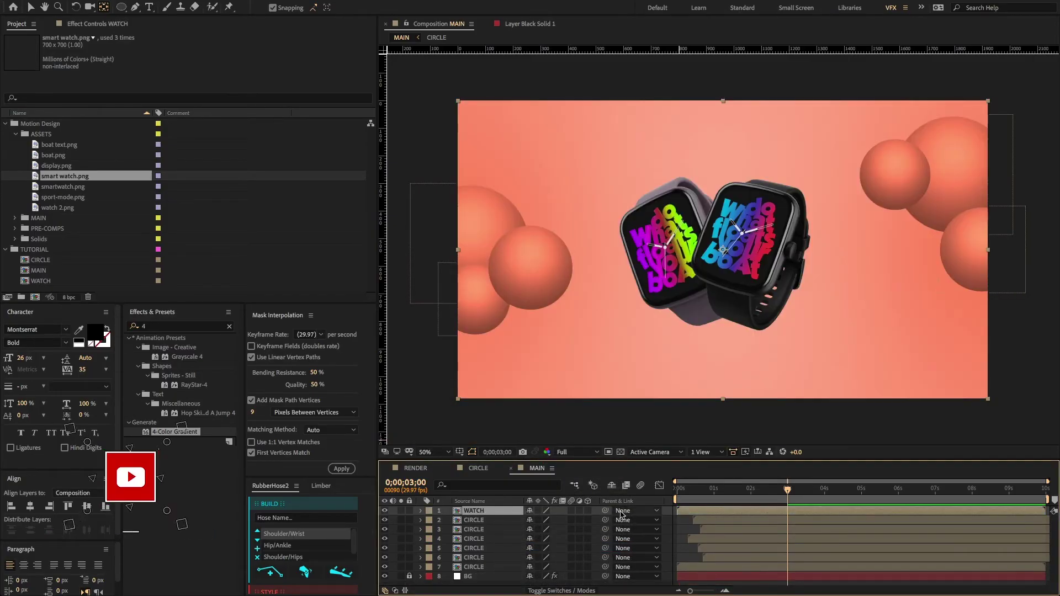
- Shift the WATCH layer to the right of the frame's centre and preview the animation
key(shift+Right)
key(shift+Right)
key(shift+Right)
key(shift+Right)
key(shift+Right)
key(shift+Right)
key(shift+Right)
key(shift+Right)
key(shift+Right)
key(shift+Right)
key(shift+Right)
key(shift+Right)
key(shift+Right)
key(shift+Right)
key(shift+Right)
key(shift+Right)
key(shift+Right)
key(shift+Right)
key(shift+Right)
key(shift+Right)
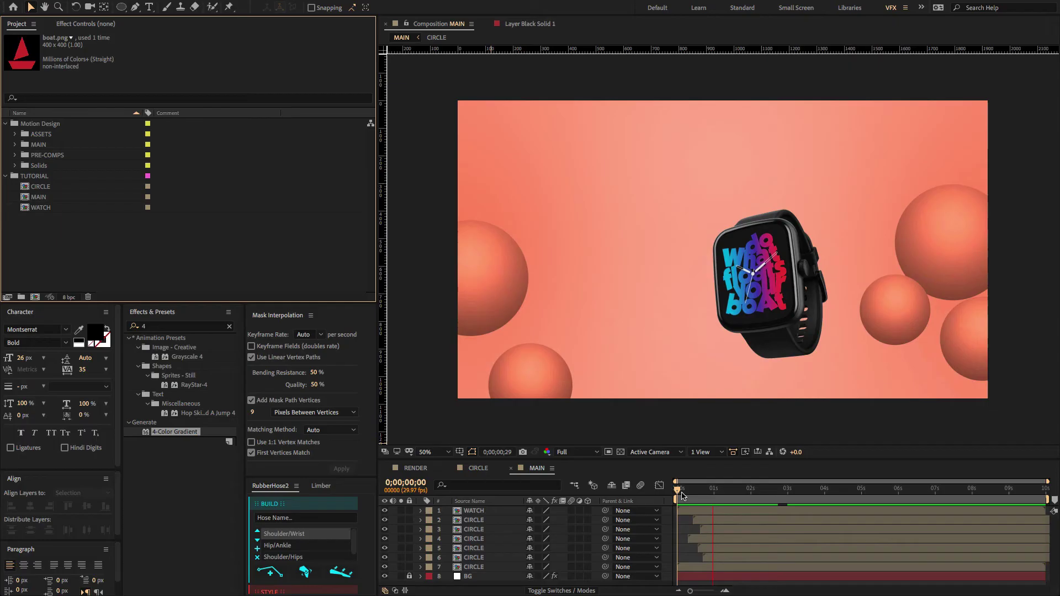
key(space)
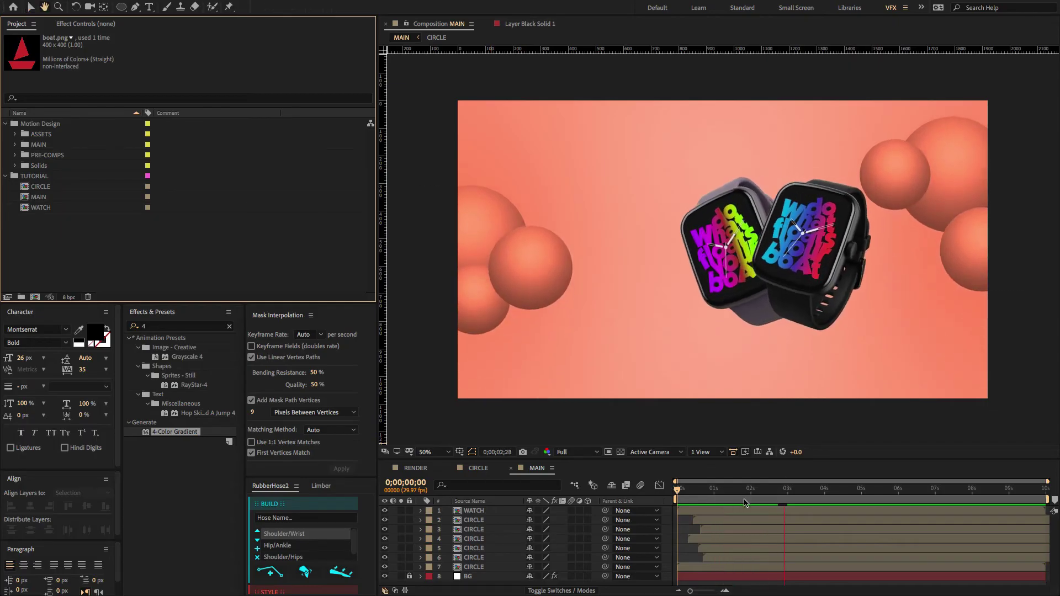
- Add boat.png from the ASSETS folder above the other layers, scale it to 30% and place it in the frame's upper-left corner
click(15, 134)
click(36, 157)
drag(36, 158, 589, 507)
drag(500, 505, 497, 508)
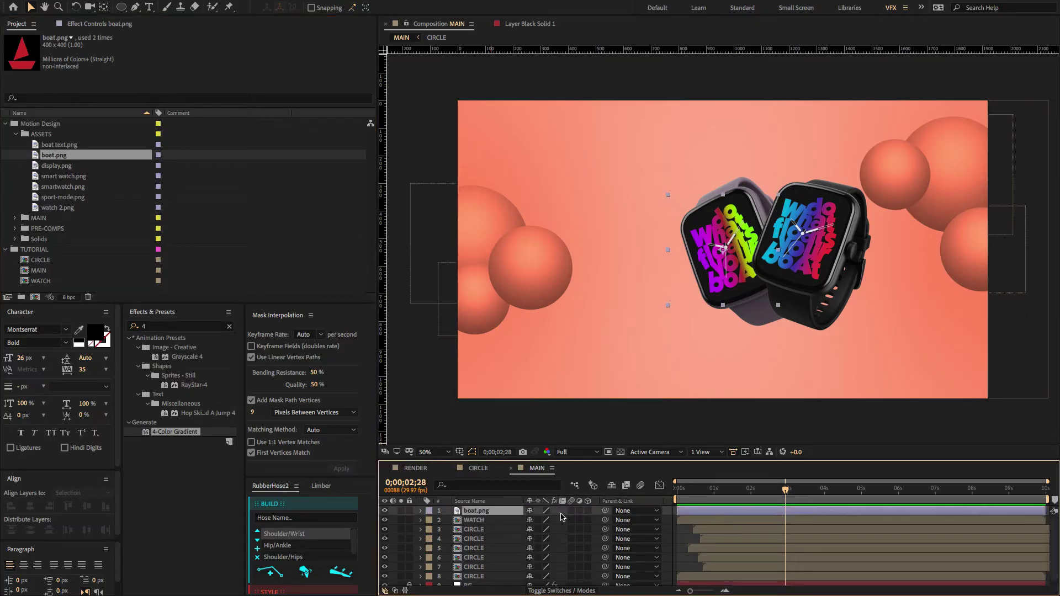
key(s)
drag(557, 520, 525, 521)
drag(726, 250, 506, 137)
drag(553, 521, 546, 521)
drag(502, 136, 495, 133)
- At 0 seconds, make boat.png a 3D layer, move its anchor point to the boat's base and reveal its Position and Rotation
drag(783, 490, 455, 535)
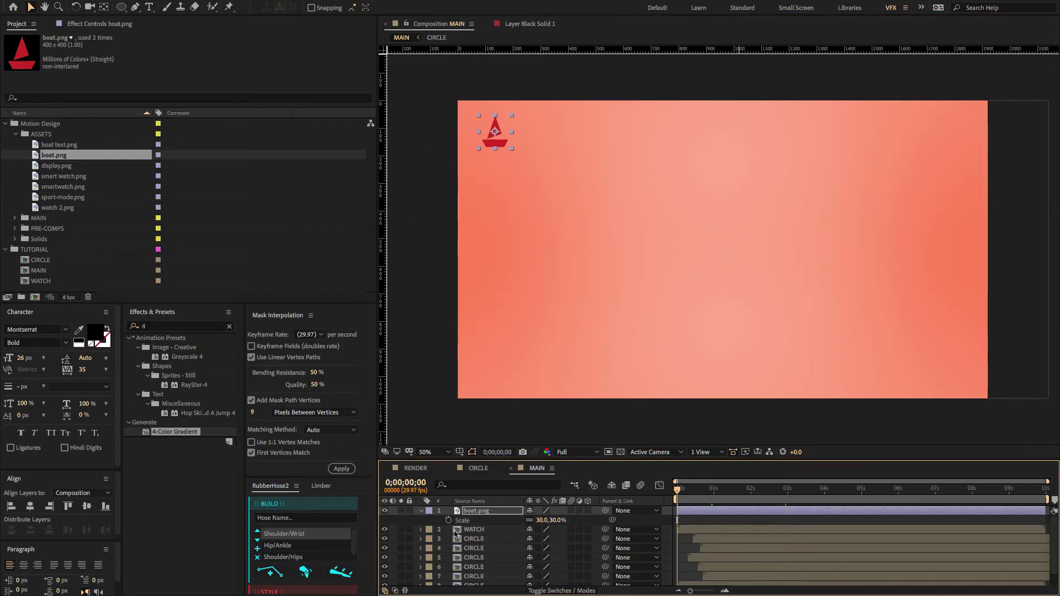
click(587, 510)
click(205, 62)
click(495, 138)
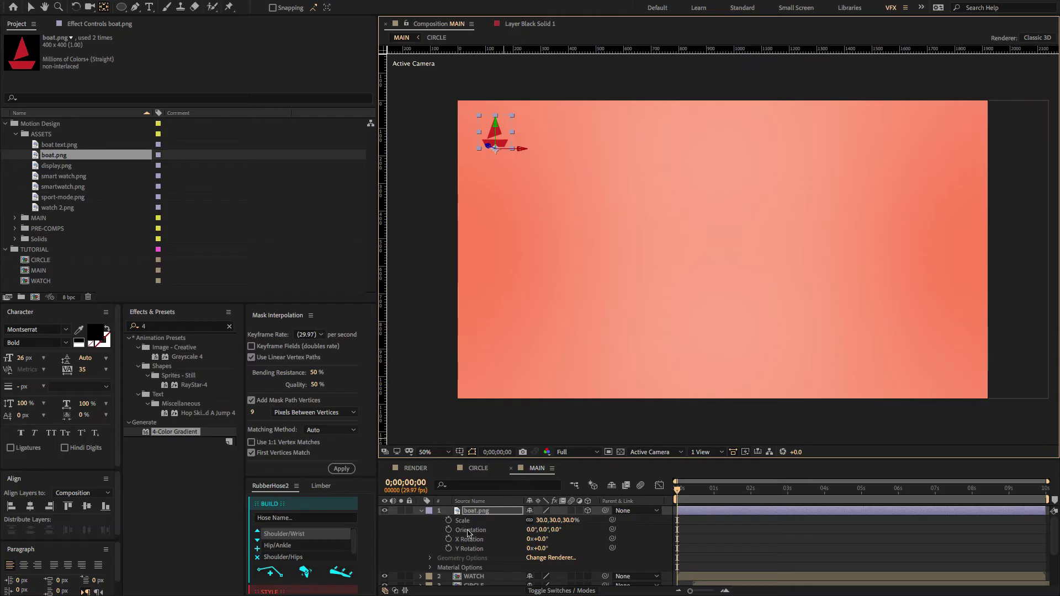
key(p)
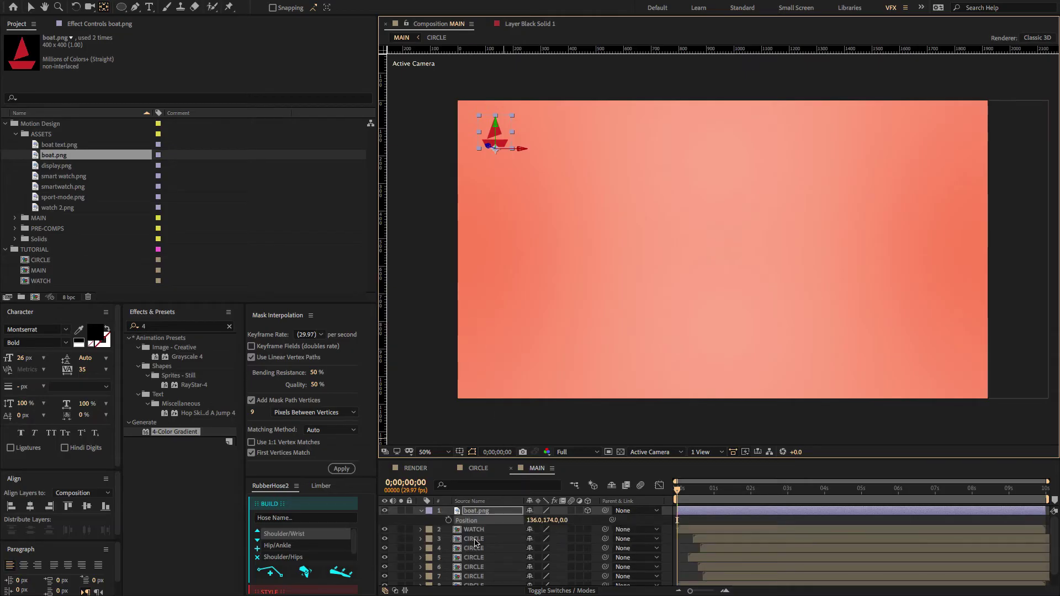
key(shift+r)
- Keyframe the boat's Position and Y Rotation at about 2 seconds, and at 0 seconds set them to 136, 1434, 0 and 2x+0°
click(448, 521)
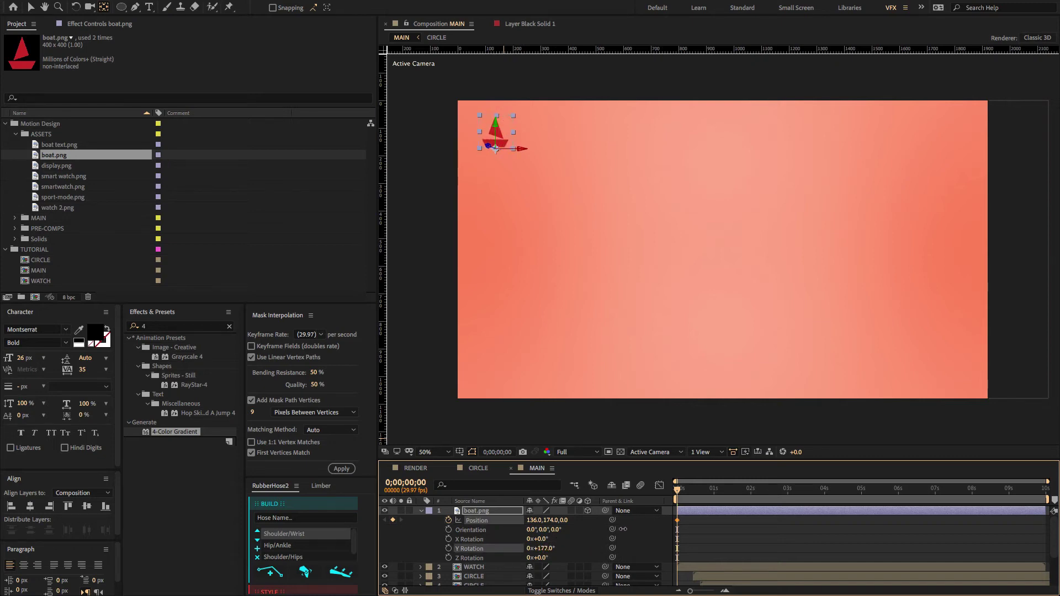
drag(501, 548, 495, 548)
key(ctrl+z)
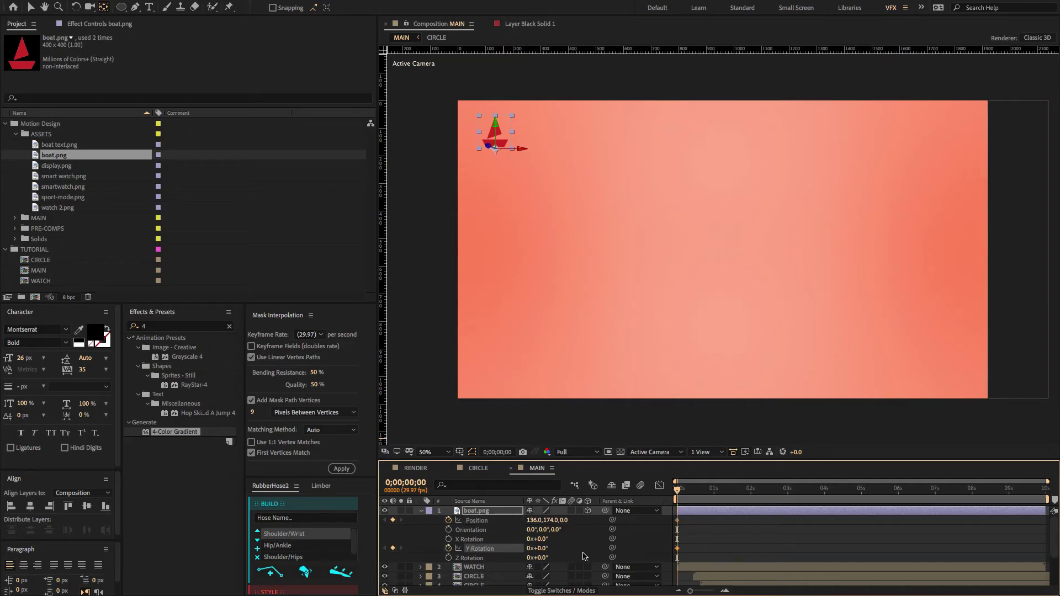
drag(695, 519, 754, 551)
drag(552, 523, 608, 523)
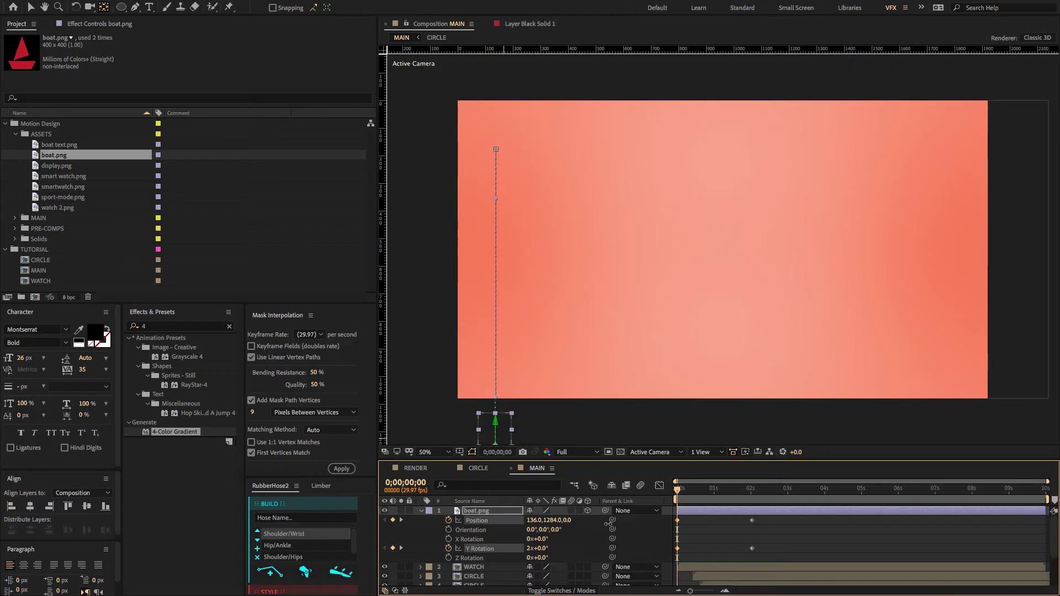
- Easy-ease the boat's keyframes, reshape their speed graph into a fast start with a long ease-out, and preview the animation
drag(773, 516, 662, 562)
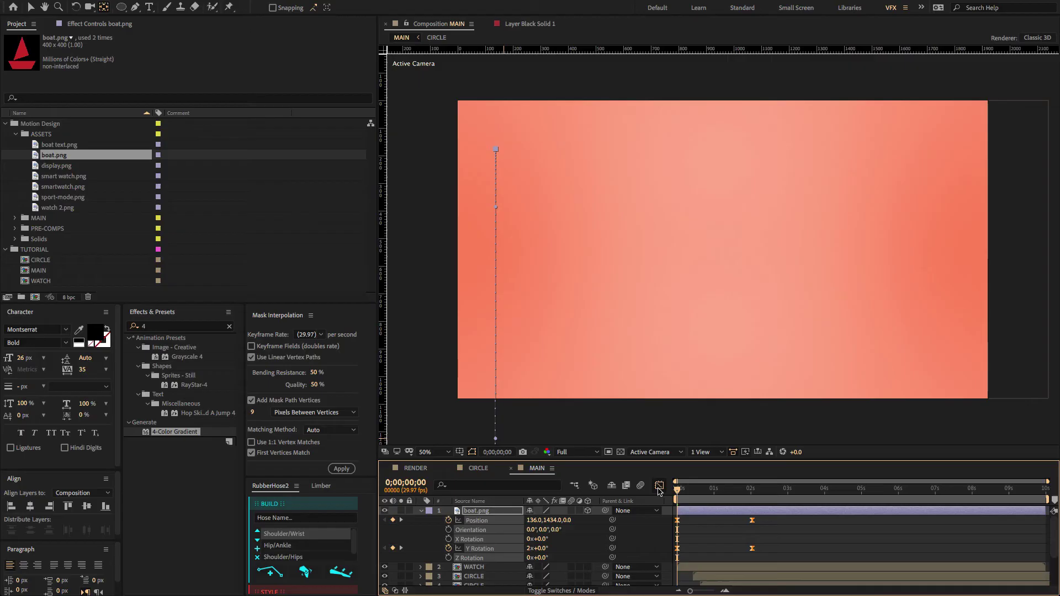
click(659, 486)
mouse_move(737, 557)
mouse_down()
mouse_move(678, 546)
mouse_move(653, 560)
mouse_move(678, 550)
mouse_up()
key(space)
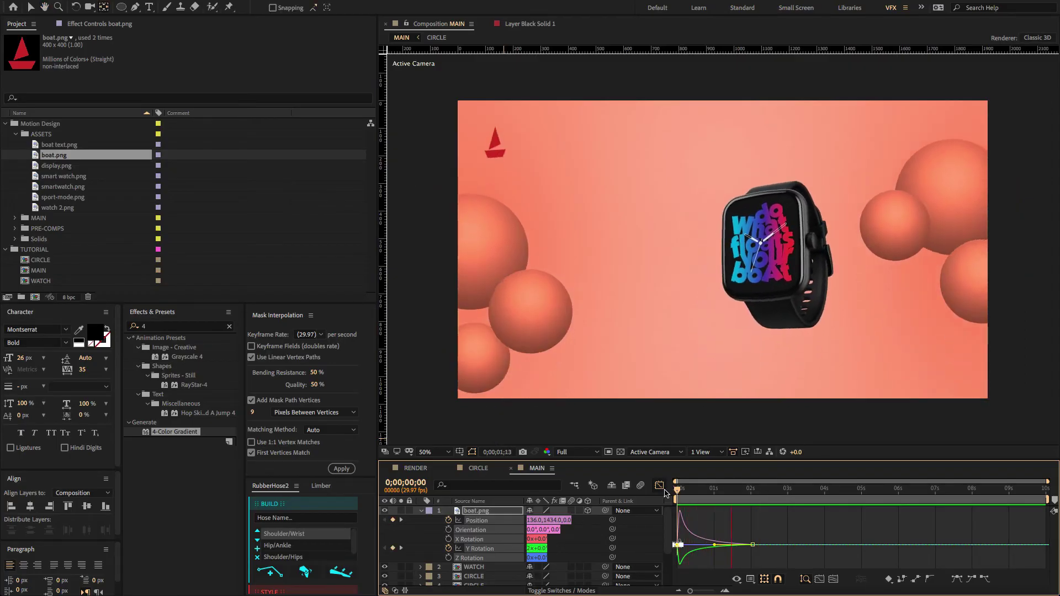
key(space)
- Examine the finished RENDER composition and browse the icon collections on Flaticon in Google Chrome
click(415, 467)
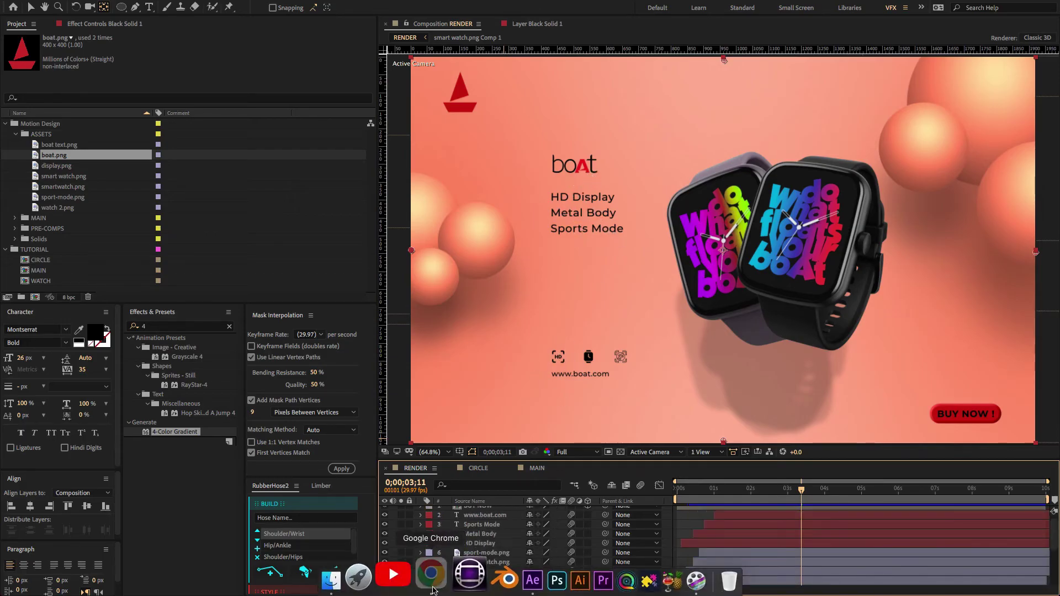
click(436, 574)
drag(490, 94, 474, 76)
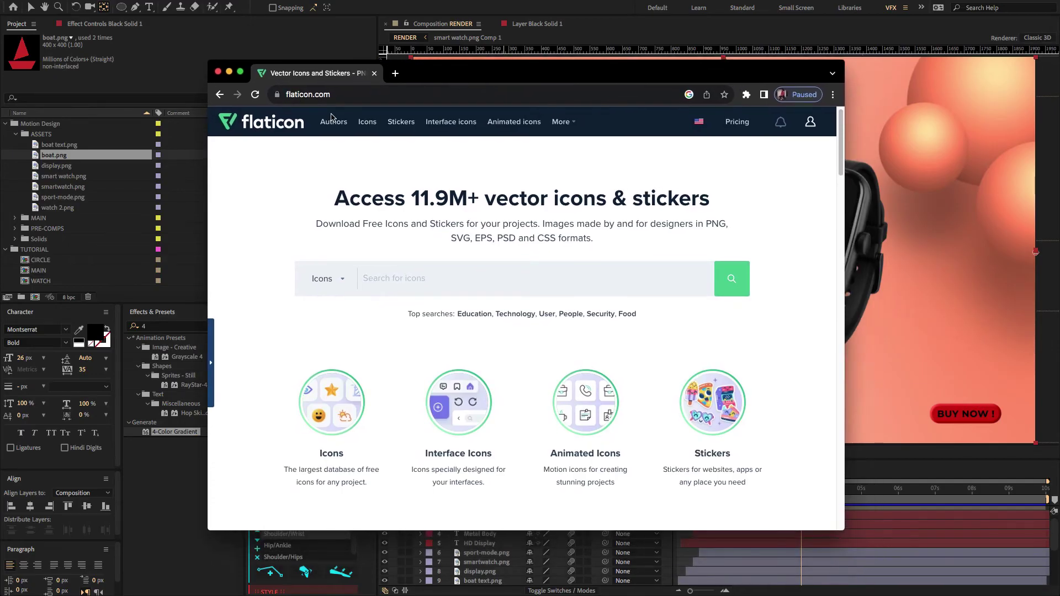
scroll(511, 416, down, 5)
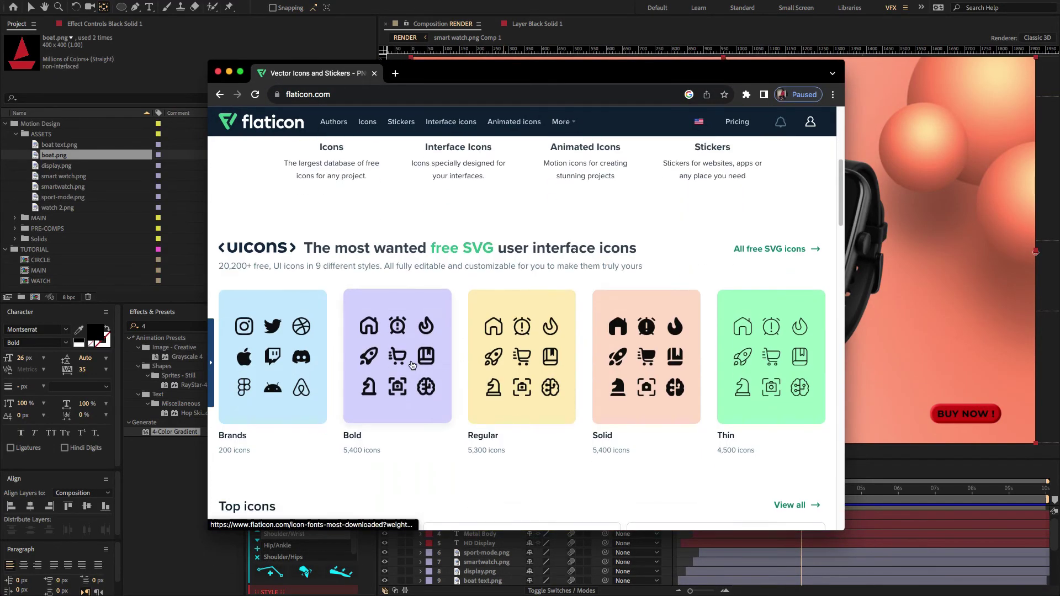
drag(555, 76, 417, 72)
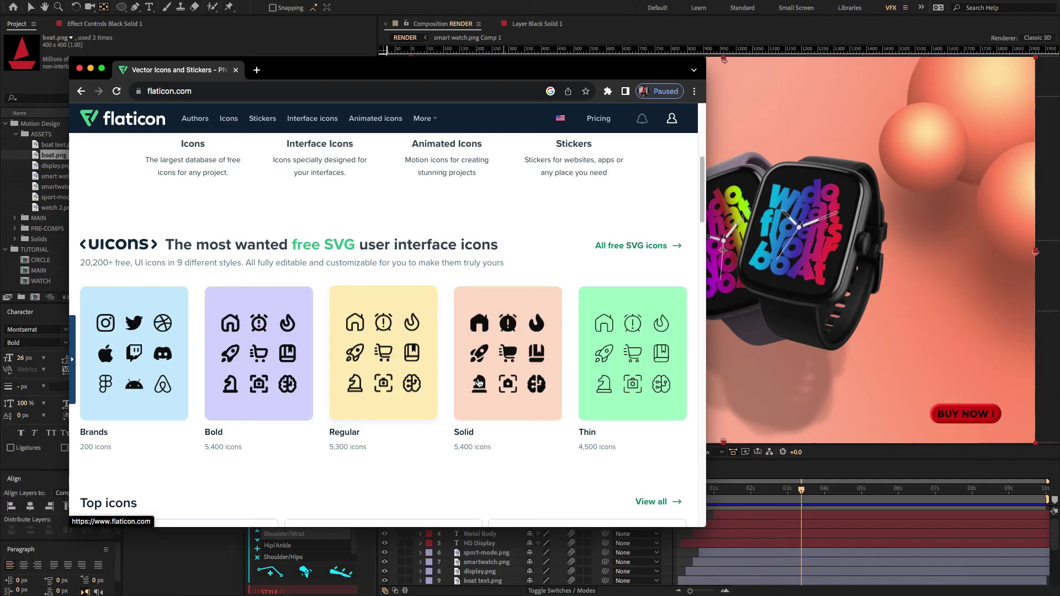
click(91, 68)
- In the MAIN composition, add boat text.png, scale it down and place it in the area left of the watches
click(536, 469)
click(47, 176)
drag(35, 145, 503, 520)
key(s)
key(v)
drag(720, 250, 635, 220)
- Add the text "HD Display" below the boat logo text and set its font size to 32 px
key(ctrl+t)
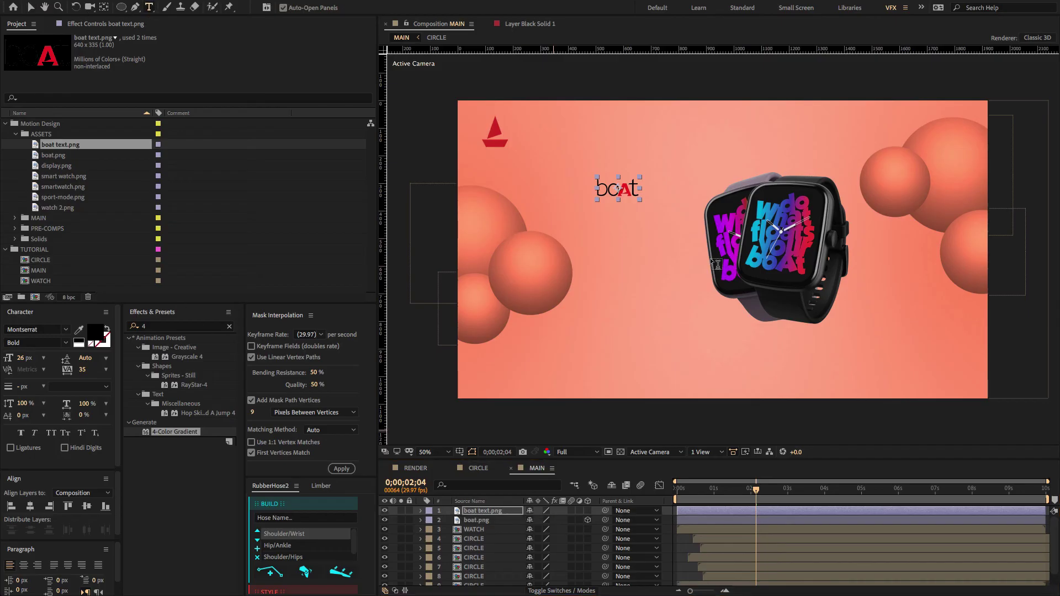
click(598, 216)
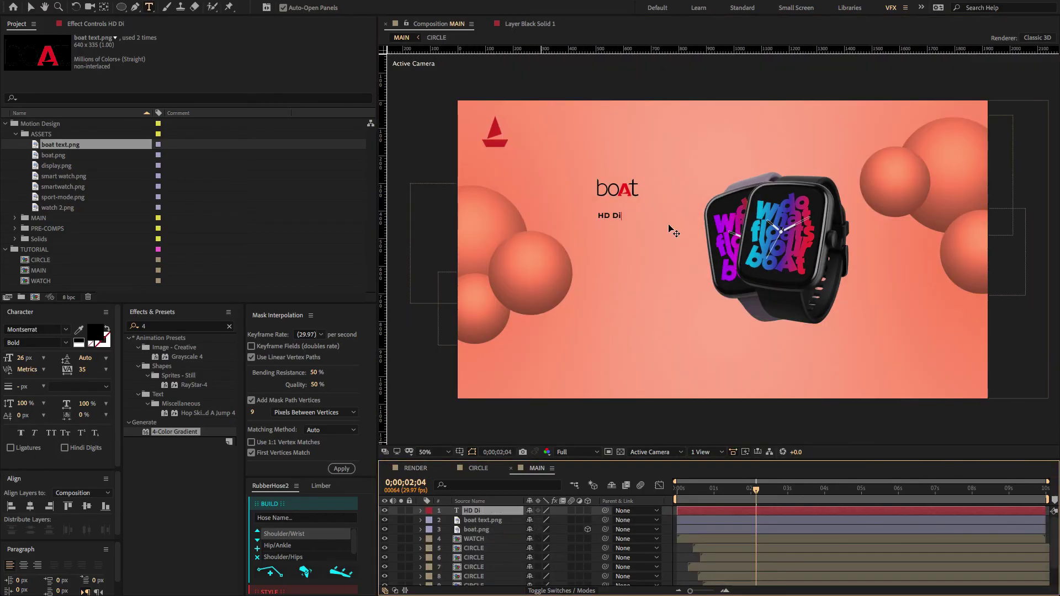
key(Escape)
key(v)
click(21, 358)
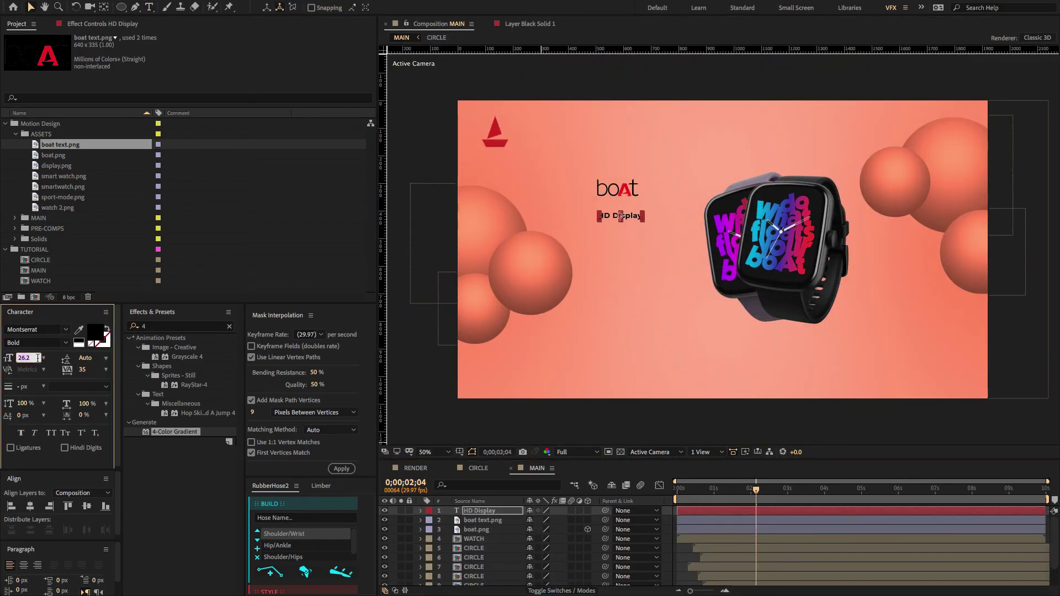
text(10)
key(Return)
key(Up)
key(Up)
- Duplicate the HD Display text layer, move the copy below it and change its text to "Metal Body"
click(631, 221)
key(ctrl+d)
key(shift+Down)
key(shift+Down)
key(shift+Down)
click(469, 502)
double_click(492, 510)
text(Metal Bod)
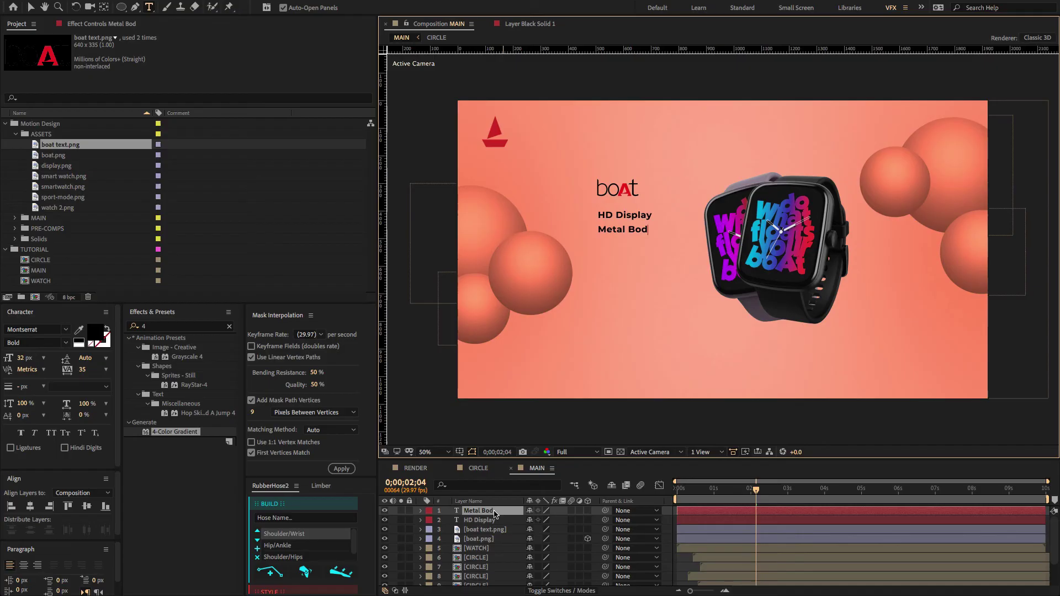
text(y)
- Duplicate the Metal Body text layer, move the copy one line down and change its text to "Sports Mode"
click(493, 512)
key(ctrl+d)
key(shift+Down)
key(shift+Down)
key(Down)
key(Down)
key(Down)
key(Down)
key(Down)
key(Down)
click(424, 469)
click(536, 468)
double_click(471, 512)
text(Sports)
key(KP_Enter)
- Nudge the three feature text lines left together to align them with the left edge of the boat logo text
scroll(598, 230, up, 4)
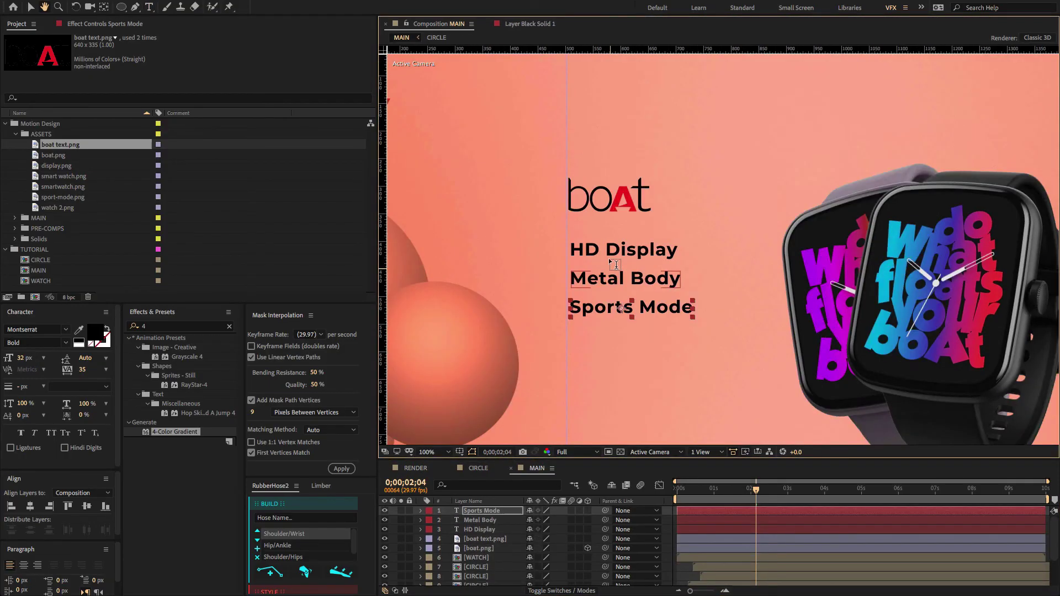
key(v)
click(604, 179)
click(616, 268)
shift+click(626, 325)
shift+click(637, 384)
key(Left)
key(Left)
key(Left)
key(Left)
key(Left)
key(Left)
key(Left)
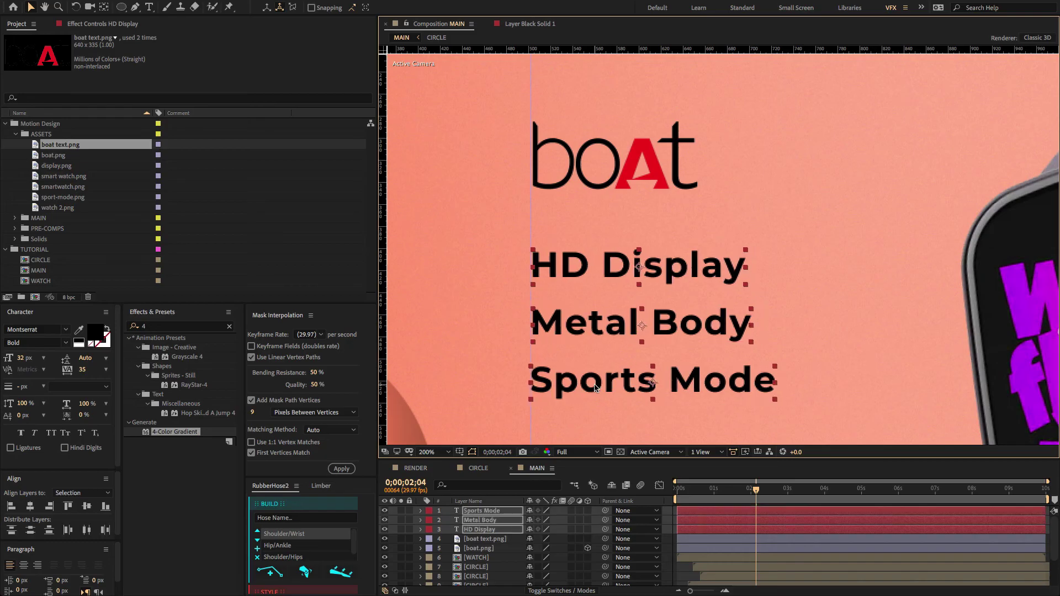
- Add display.png, scale it to 9% and place it well below the feature text, aligned with the text's left edge
key(comma)
key(comma)
click(583, 400)
click(32, 166)
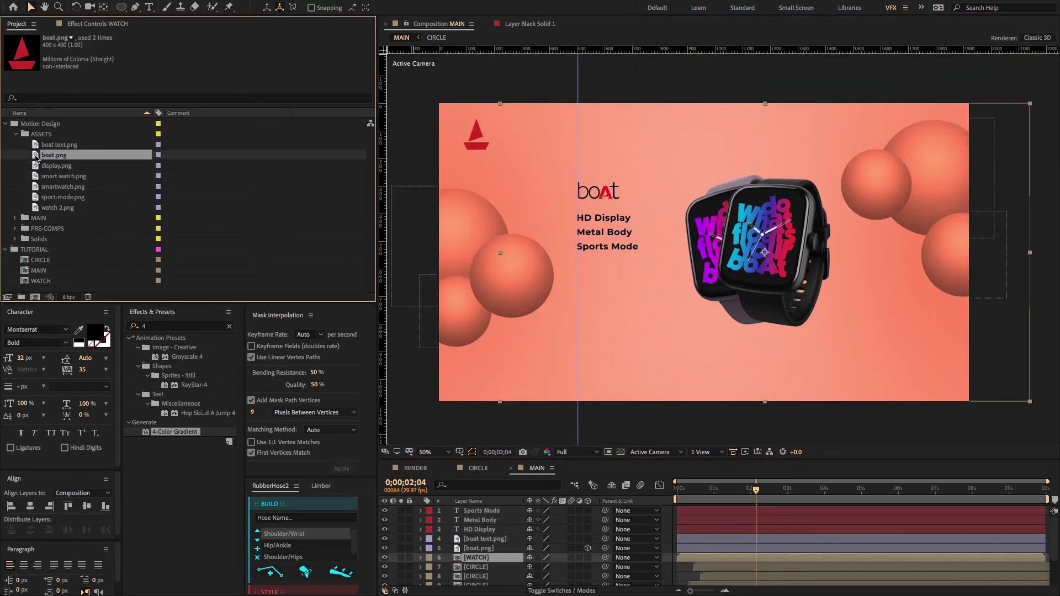
drag(47, 166, 605, 315)
key(s)
drag(542, 520, 514, 520)
scroll(611, 361, up, 1)
drag(599, 269, 558, 331)
- Add smartwatch.png, scale it to 10% and place it level with the HD icon, to its right
click(65, 187)
drag(64, 186, 613, 315)
key(s)
drag(552, 520, 513, 521)
drag(622, 298, 619, 319)
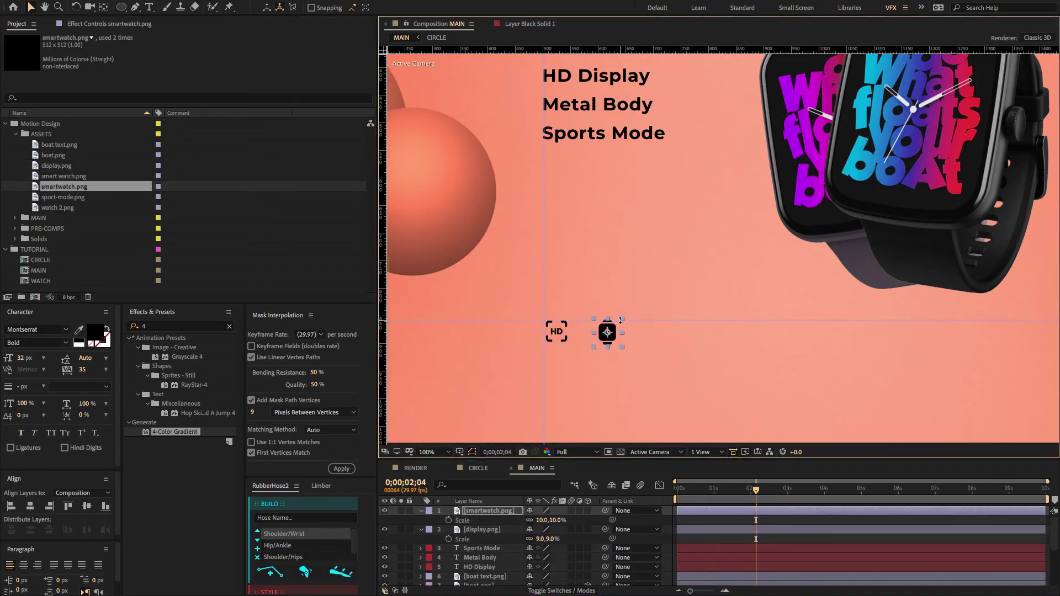
- Add sport-mode.png, scale it to 7.5% and place it level with the smartwatch icon, to its right
click(64, 197)
drag(64, 197, 640, 302)
key(s)
drag(544, 521, 519, 520)
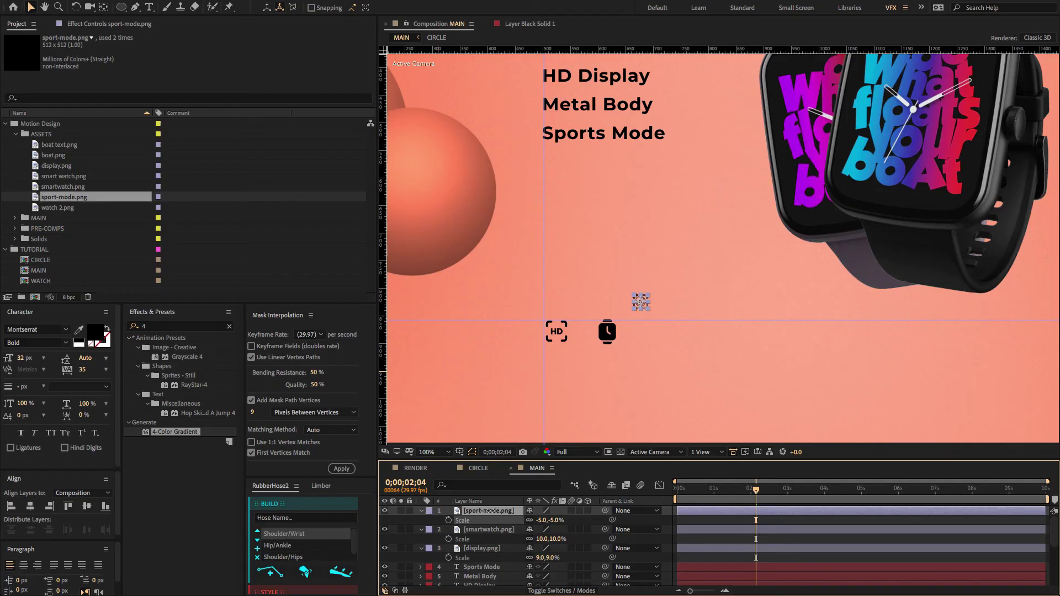
drag(646, 314, 668, 331)
click(551, 520)
text(9)
key(Tab)
click(551, 520)
text(7.5)
key(Return)
click(603, 133)
key(ctrl+d)
drag(603, 132, 604, 360)
double_click(490, 567)
text(www.boat.com)
key(ctrl+a)
click(65, 343)
click(25, 452)
- Fit the composition in the viewer and collapse the properties of all layers
click(31, 7)
scroll(810, 345, down, 3)
click(810, 345)
drag(678, 404, 382, 405)
drag(484, 127, 483, 50)
click(433, 452)
click(433, 374)
key(ctrl+a)
key(u)
scroll(657, 558, up, 5)
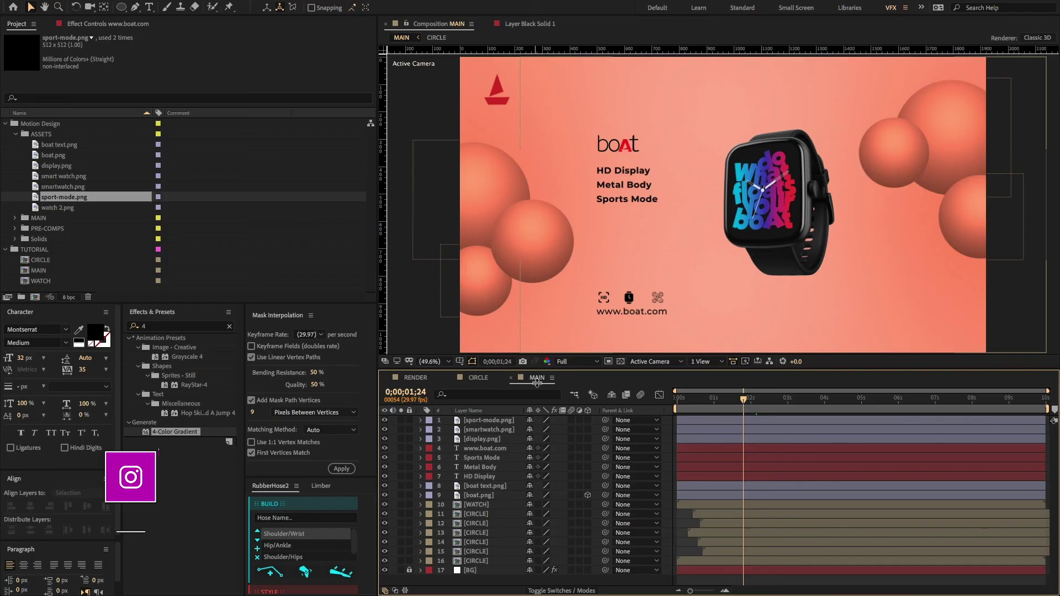
click(497, 421)
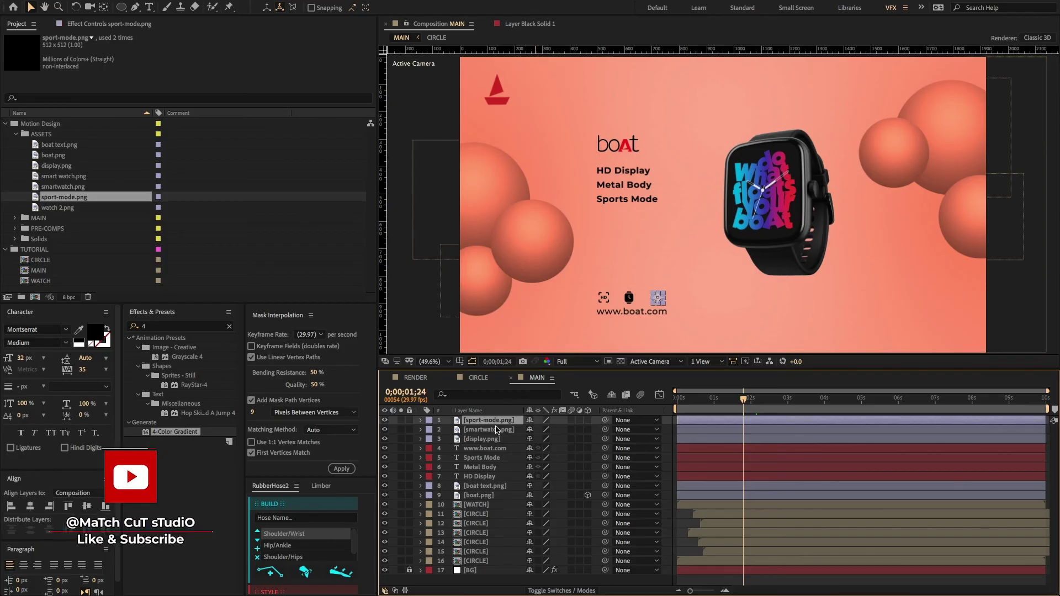
ctrl+click(491, 429)
ctrl+click(494, 438)
ctrl+click(486, 449)
ctrl+click(483, 457)
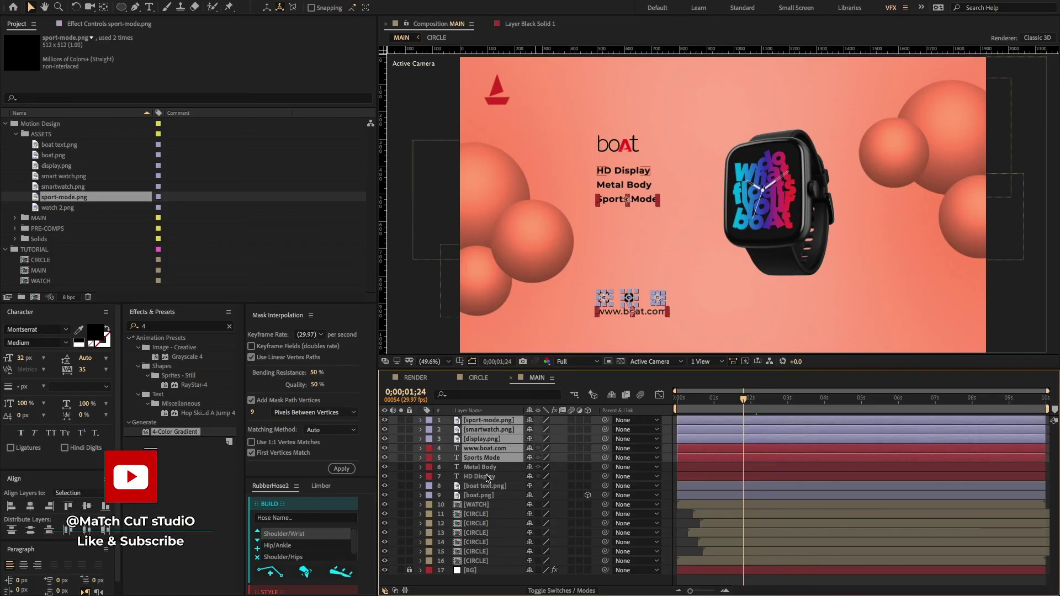
ctrl+click(482, 467)
ctrl+click(487, 476)
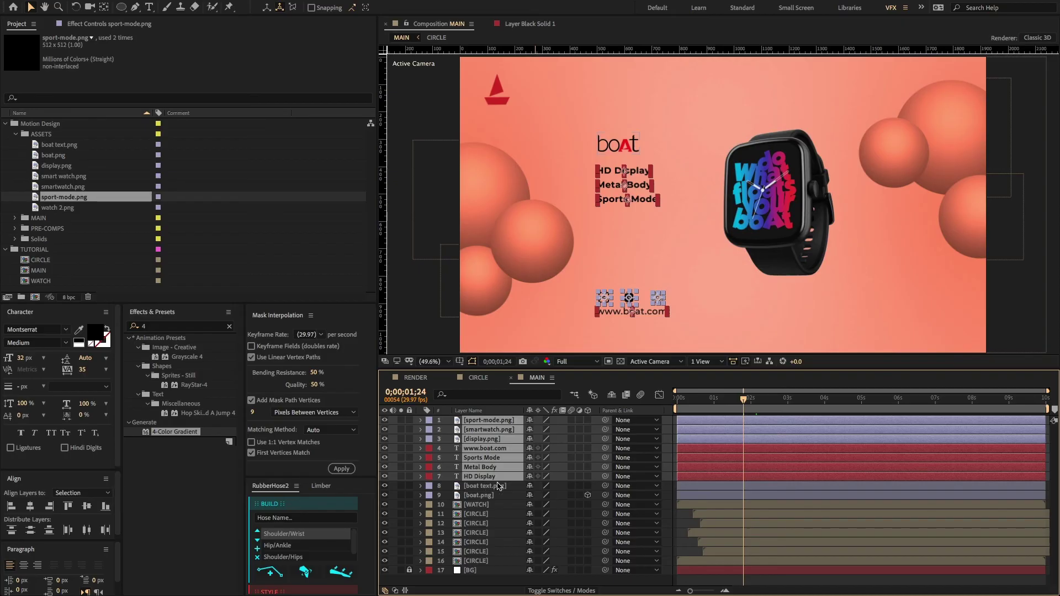
key(p)
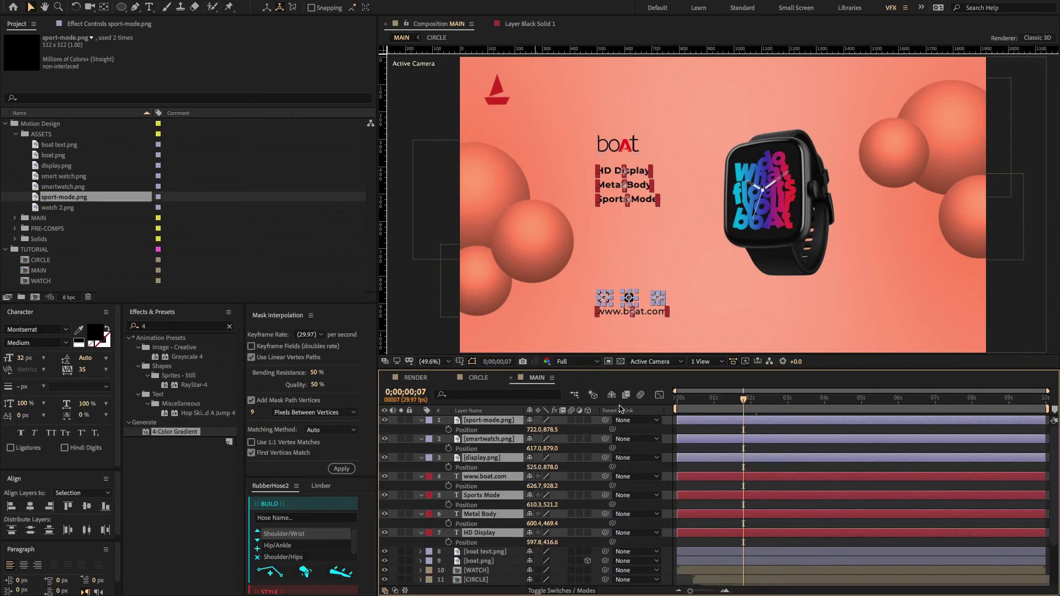
key(Home)
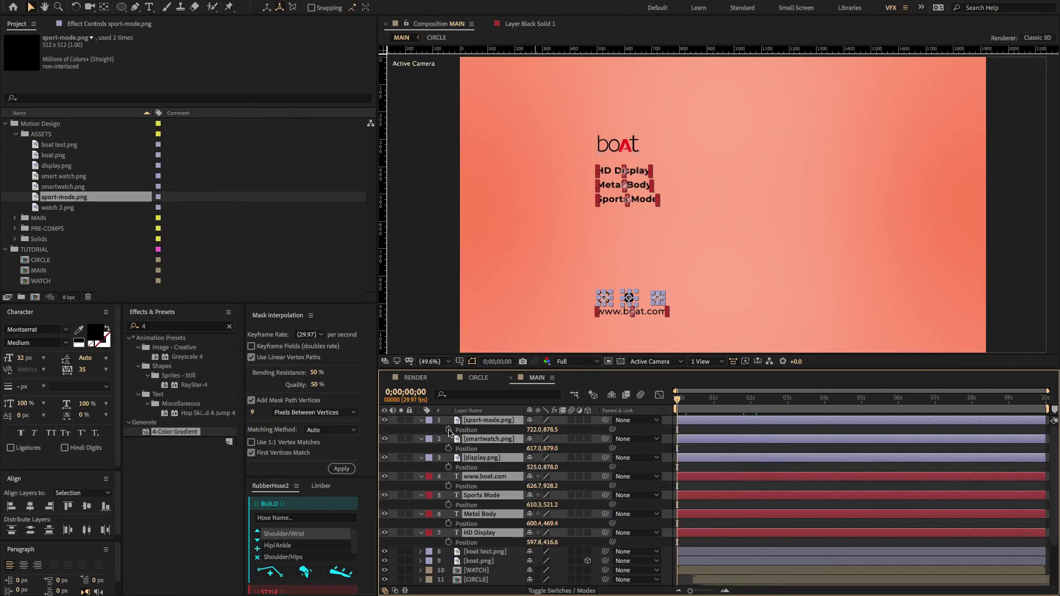
click(449, 430)
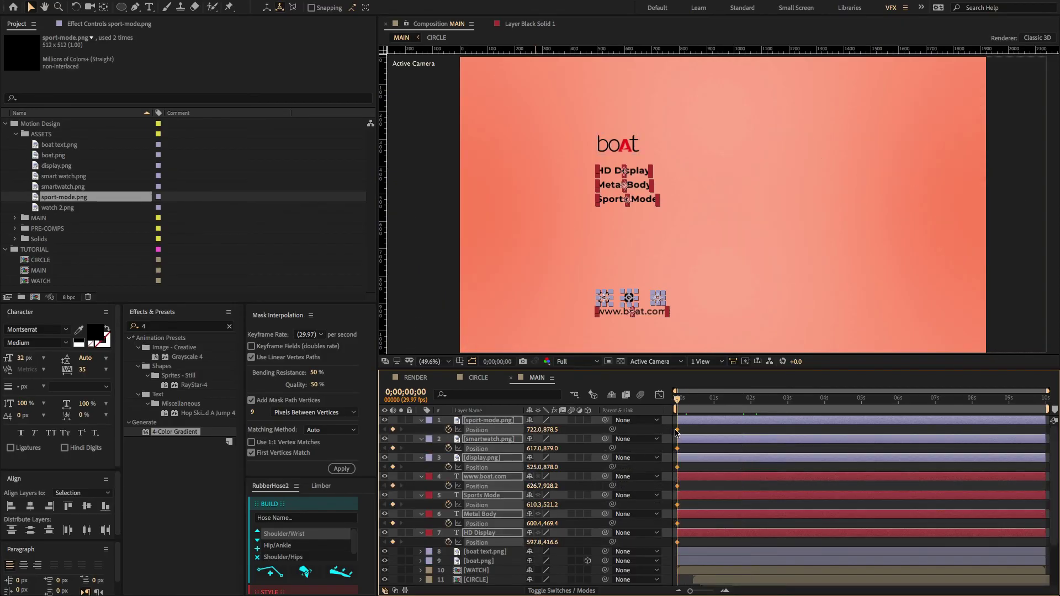
- Shift the seven layers' Position keyframes to 2 seconds and set starting positions about 850 px lower, below the frame, at 0;00;00
drag(738, 432, 747, 435)
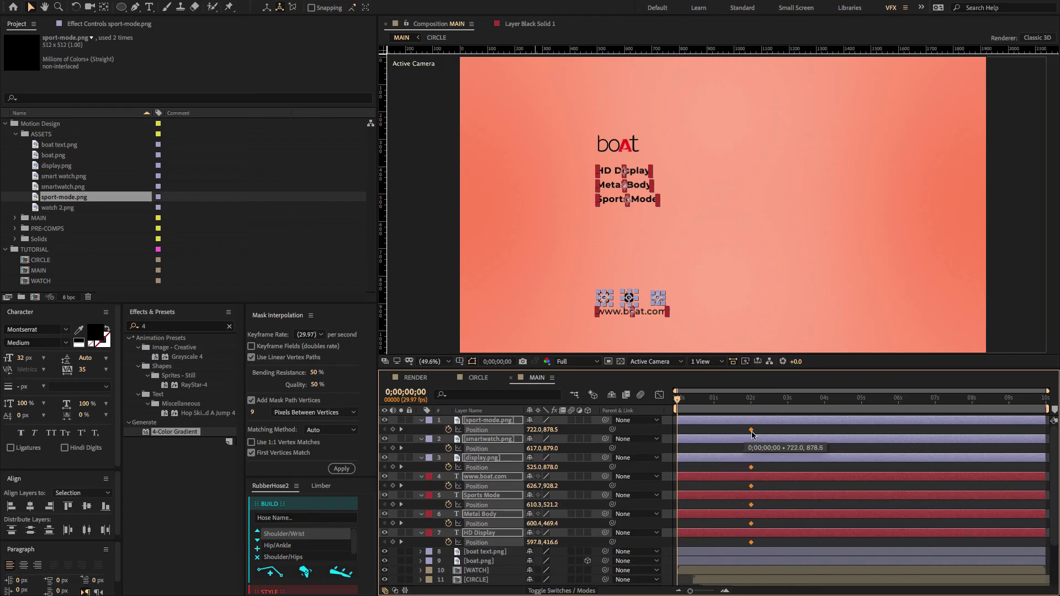
mouse_move(551, 430)
mouse_down()
mouse_move(605, 413)
mouse_move(535, 430)
mouse_up()
scroll(660, 301, down, 2)
- Animate boat text.png rising from a Y position of 1226 at 0;00;00 to its current place at 2 seconds
click(485, 552)
key(p)
click(448, 561)
drag(677, 562, 751, 565)
drag(551, 561, 636, 543)
- Preview the rise and apply Easy Ease to all Position keyframes of the icon, text and boat text layers
shift+click(486, 421)
key(space)
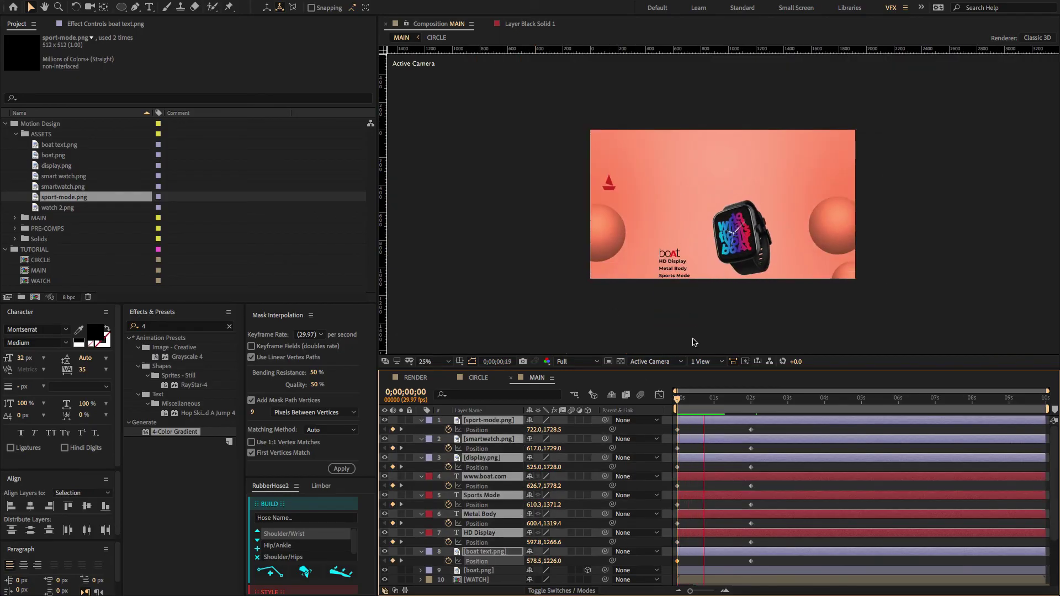
key(space)
drag(768, 426, 667, 564)
key(F9)
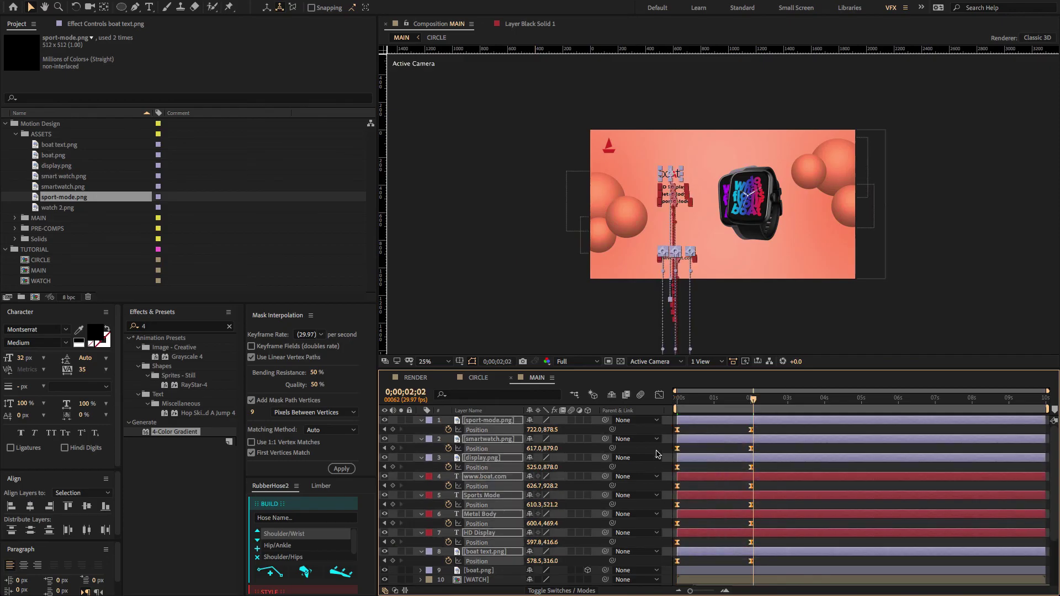
- Reshape the speed graph of the selected Position keyframes so the layers start fast and slow down gradually
click(660, 395)
drag(799, 515, 679, 555)
drag(681, 401, 653, 404)
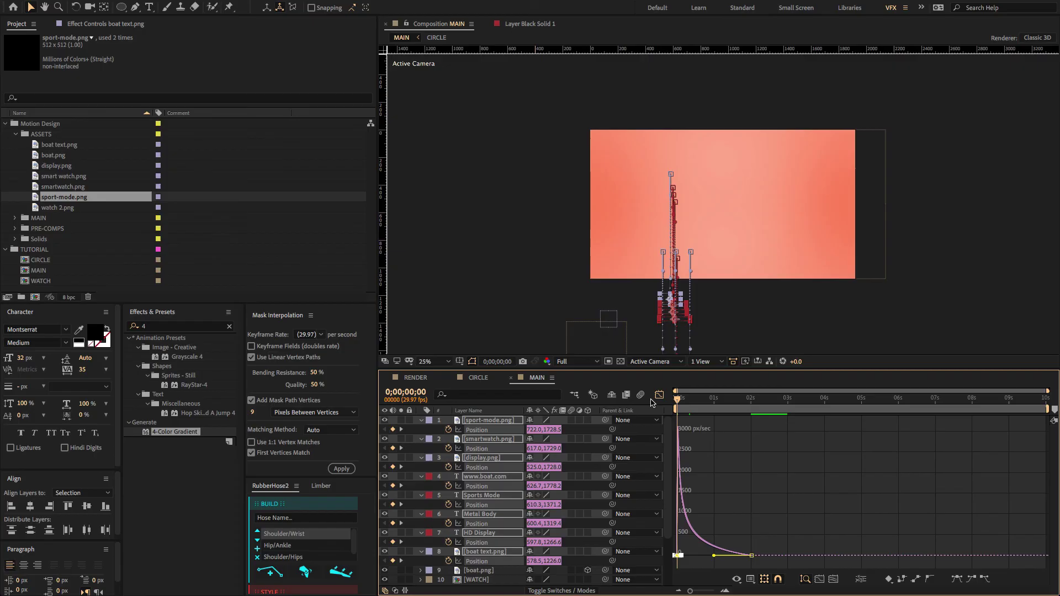
- Collapse the properties of all layers and switch from the graph editor back to the layer bars
key(ctrl+a)
key(a)
key(a)
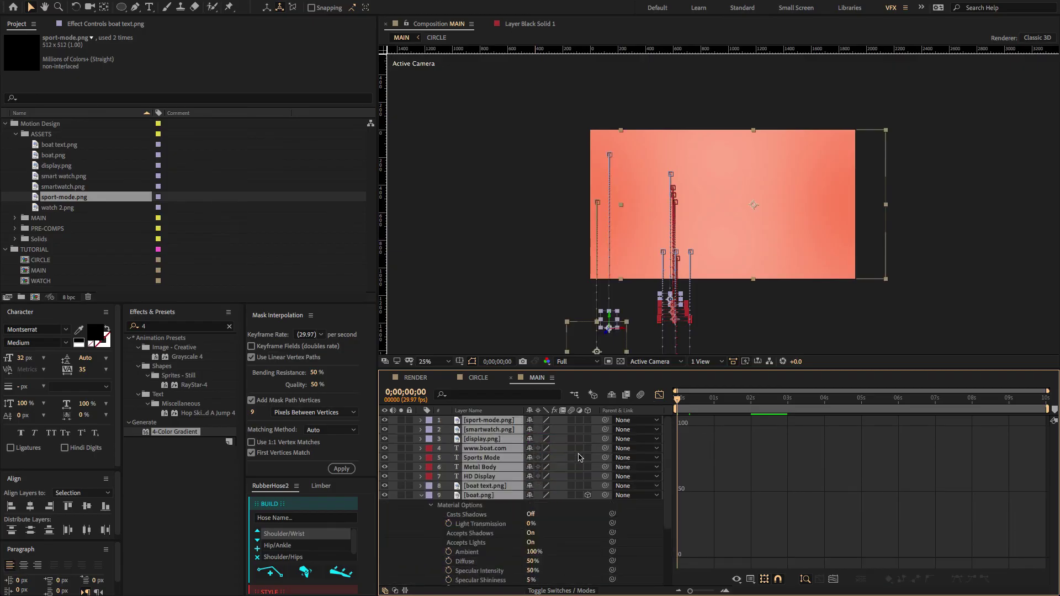
key(u)
key(u)
click(660, 396)
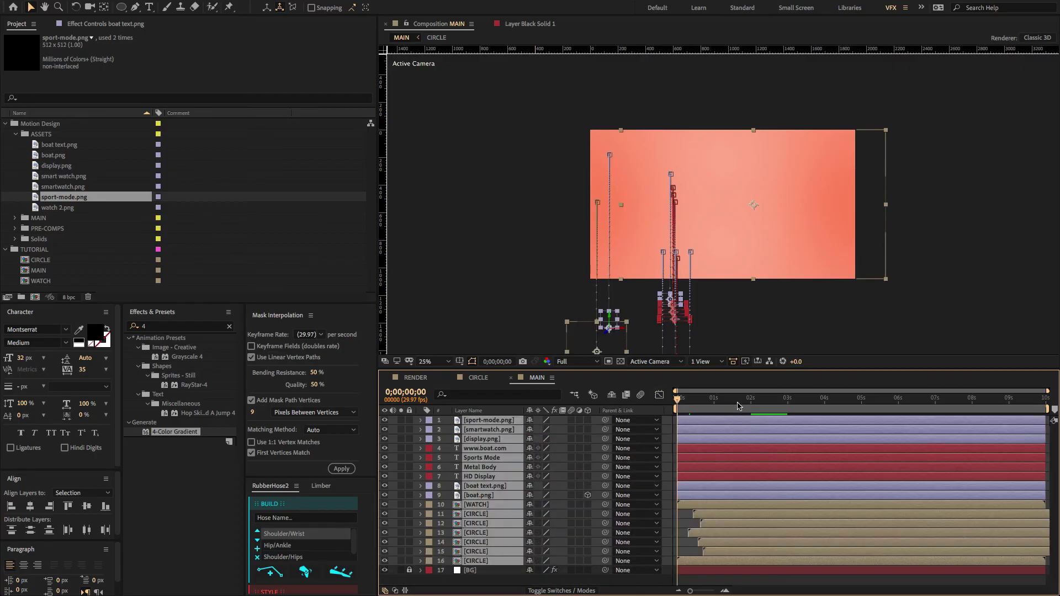
- Stagger the start times of the boat text, feature text, web address and icon layers so they enter one after another
click(688, 523)
click(698, 488)
drag(697, 487, 724, 476)
drag(716, 467, 798, 440)
drag(727, 430, 806, 421)
drag(678, 397, 761, 400)
click(491, 458)
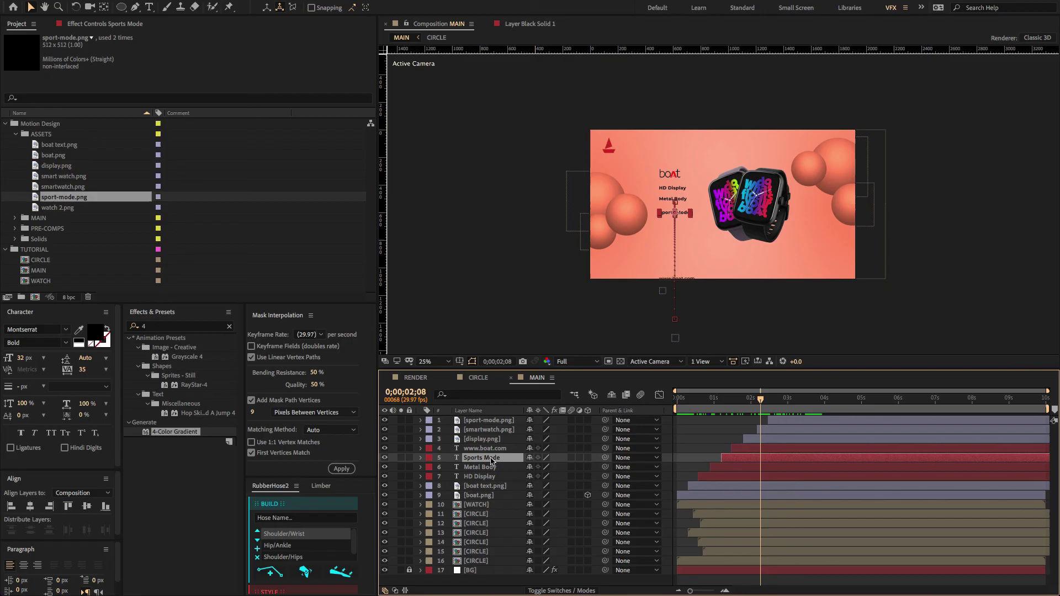
click(692, 279)
drag(489, 449, 493, 418)
drag(761, 421, 806, 423)
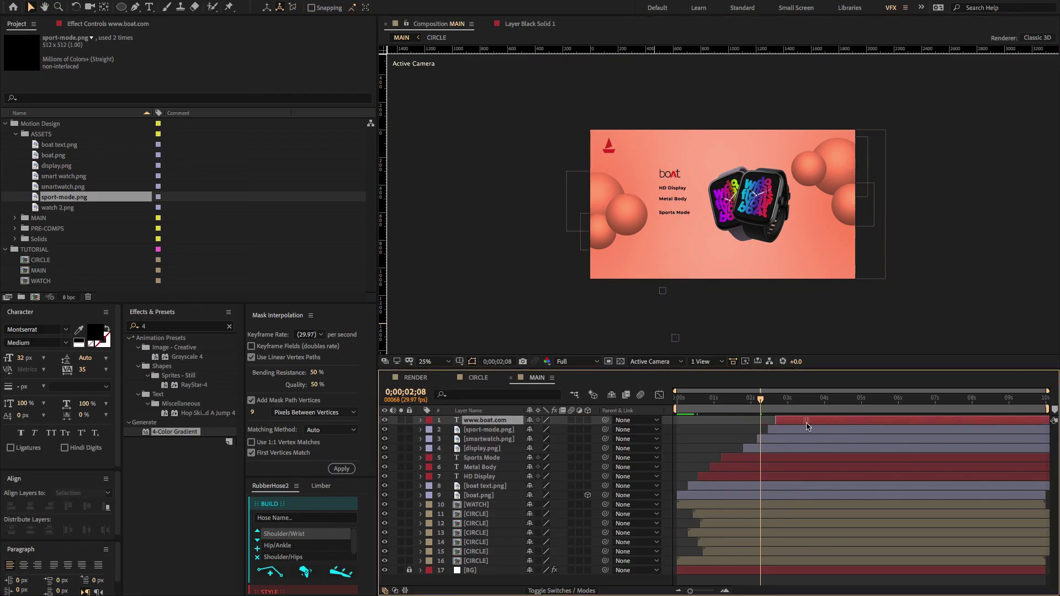
drag(761, 398, 642, 381)
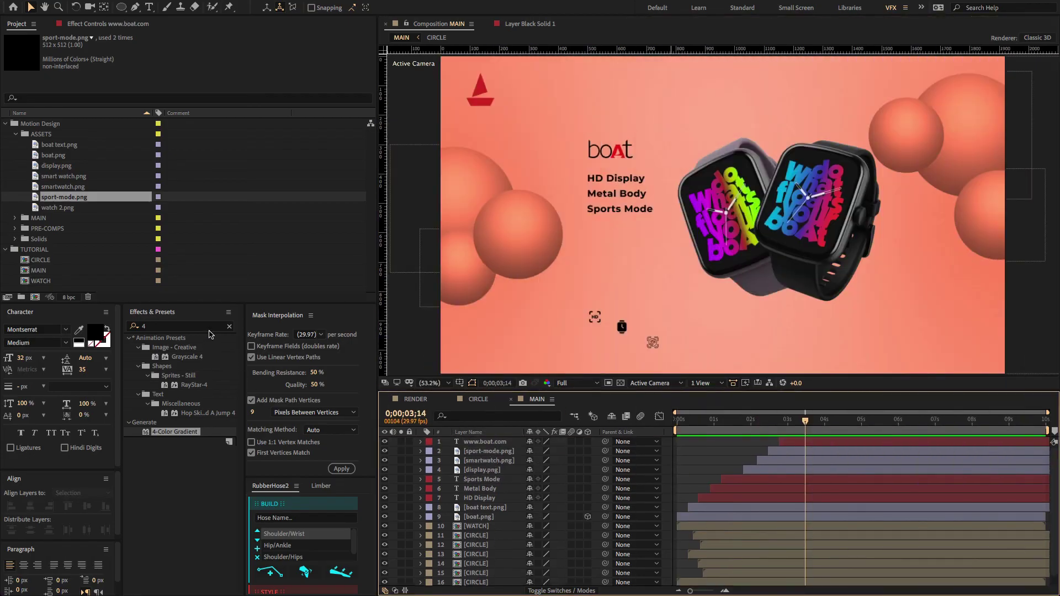
- Apply a Drop Shadow to the WATCH layer with 30% opacity, 181° direction and a distance of 220
click(209, 329)
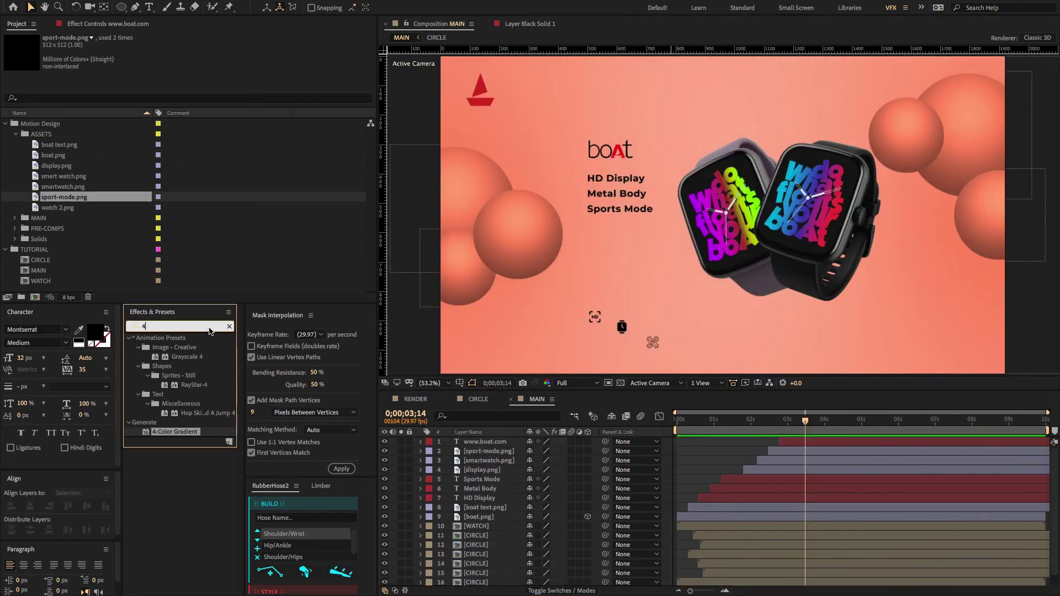
text(drop)
drag(181, 403, 487, 530)
drag(204, 107, 301, 103)
drag(211, 96, 190, 67)
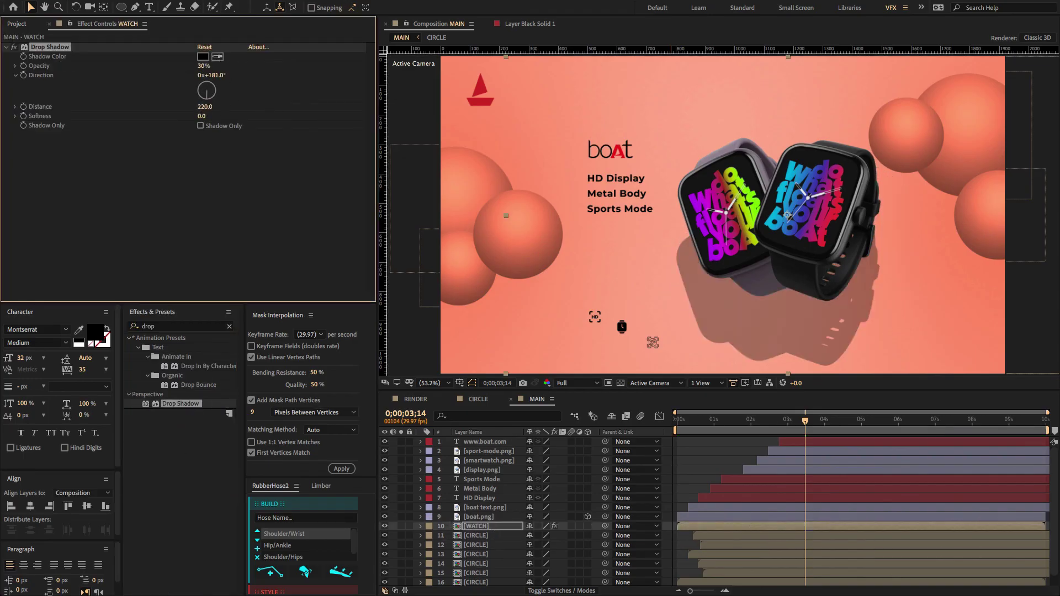
- Copy the Drop Shadow to the lowest CIRCLE layer, reset it and set opacity 39%, direction 180°, distance 314 and softness 212
click(40, 48)
scroll(488, 568, down, 2)
click(487, 571)
key(ctrl+v)
click(204, 48)
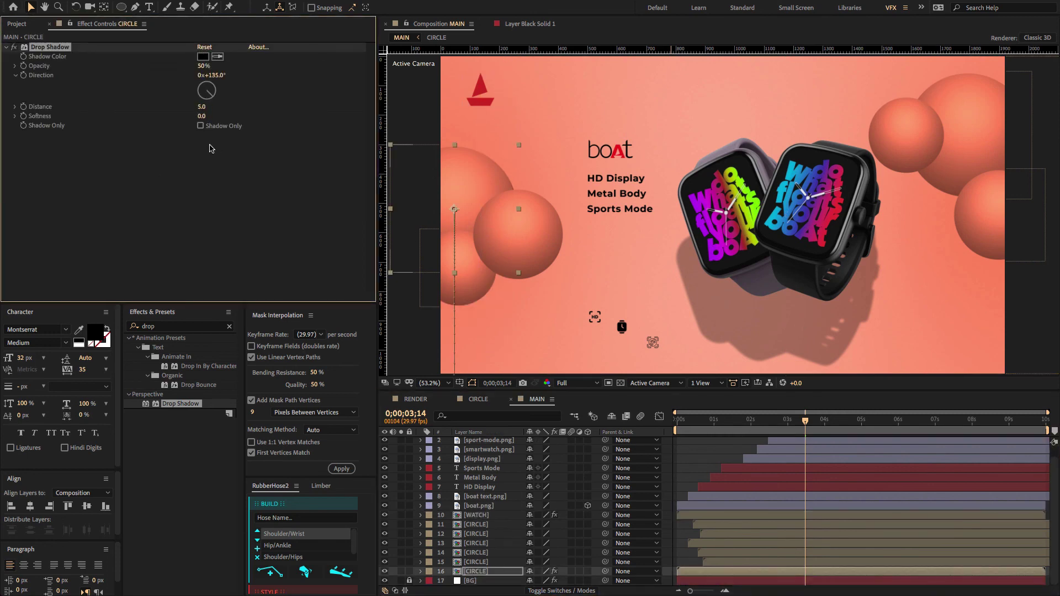
drag(356, 101, 480, 101)
drag(212, 96, 208, 112)
click(214, 76)
text(180)
key(Return)
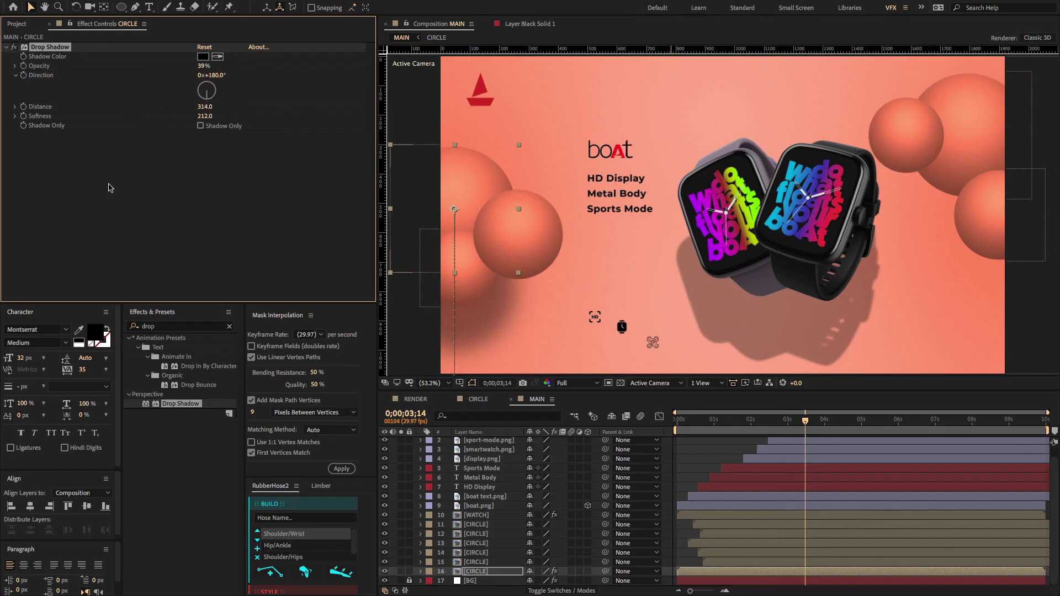
- Give all CIRCLE layers the Drop Shadow with 20% opacity, distance 255 and softness 268, and preview the animation
click(467, 563)
shift+click(483, 525)
key(ctrl+v)
mouse_move(805, 421)
mouse_down()
mouse_move(722, 440)
mouse_move(795, 436)
mouse_up()
click(204, 116)
drag(202, 109, 173, 110)
drag(203, 67, 180, 69)
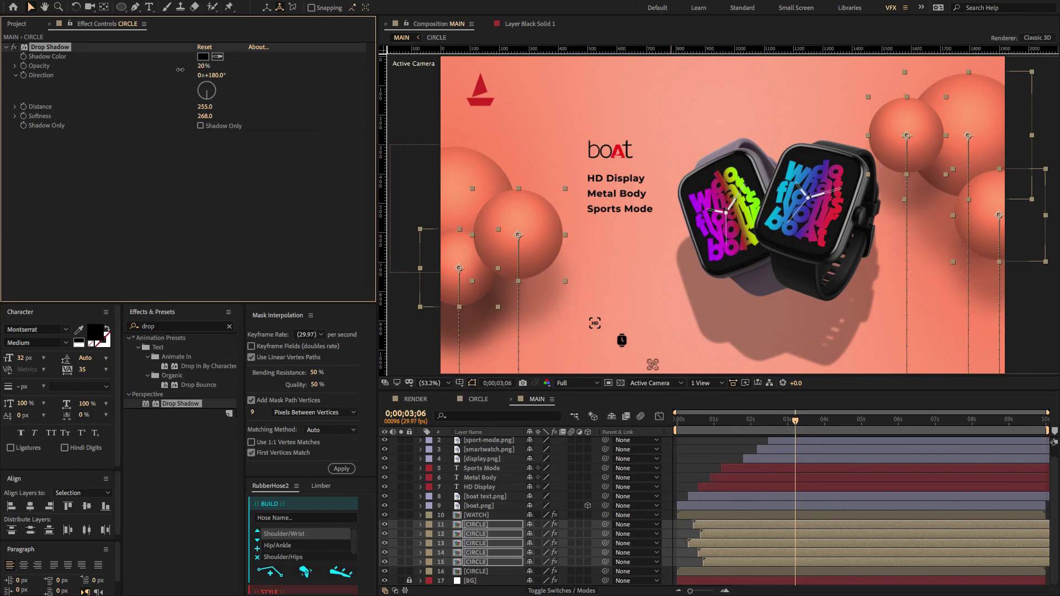
click(475, 572)
key(space)
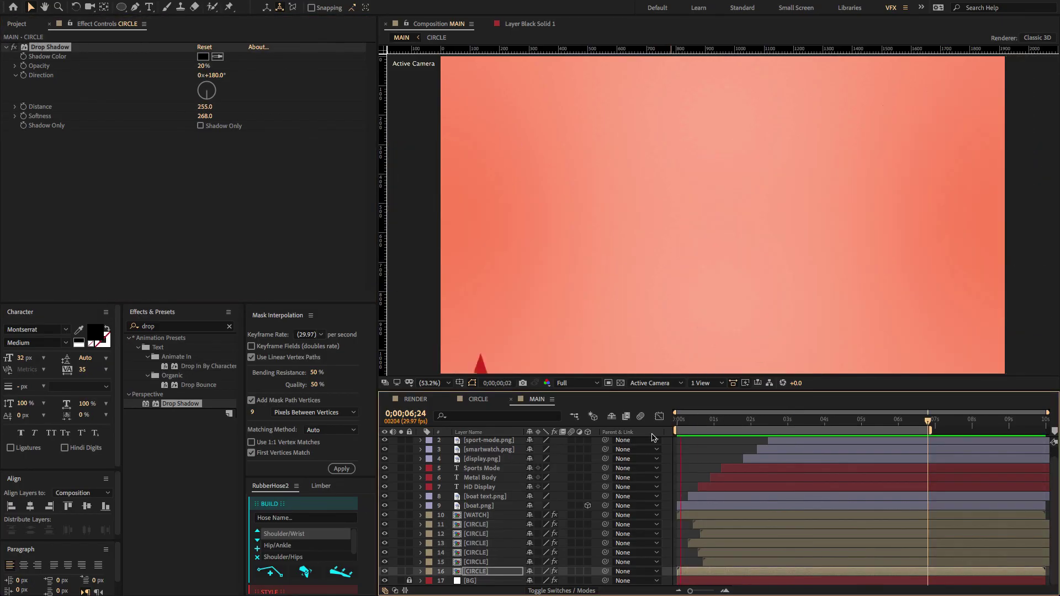